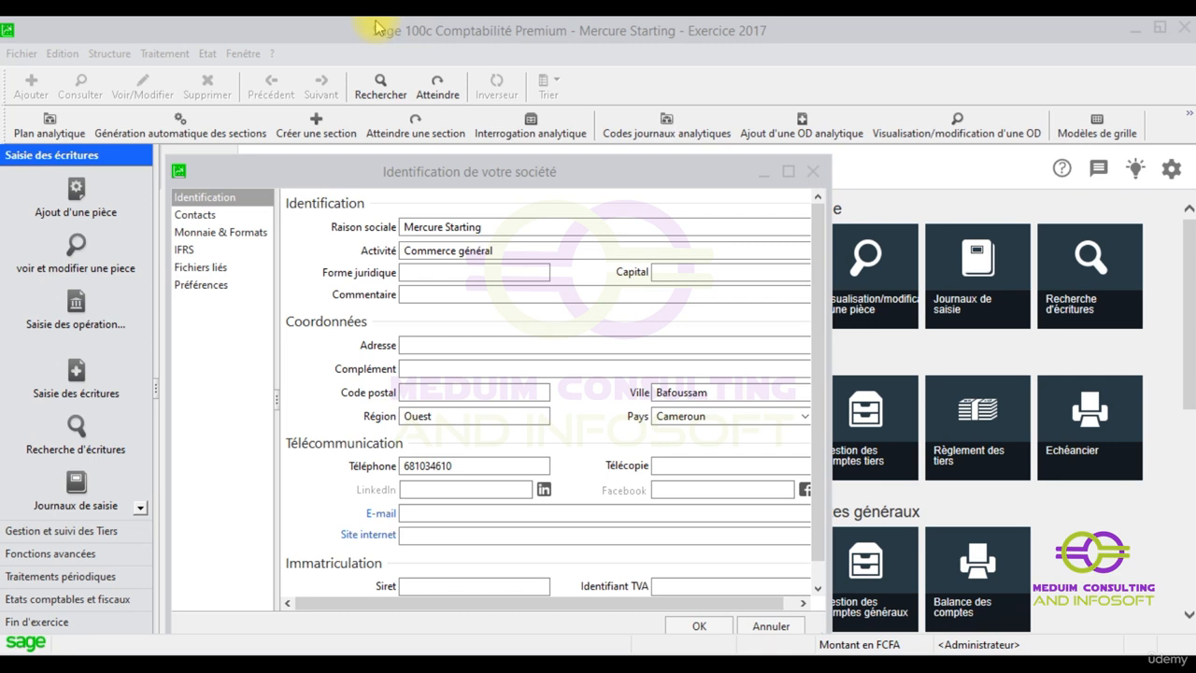
Set the company's legal form to SA and the capital to 10000000
{"action": "left_click", "coordinate": [374, 29]}
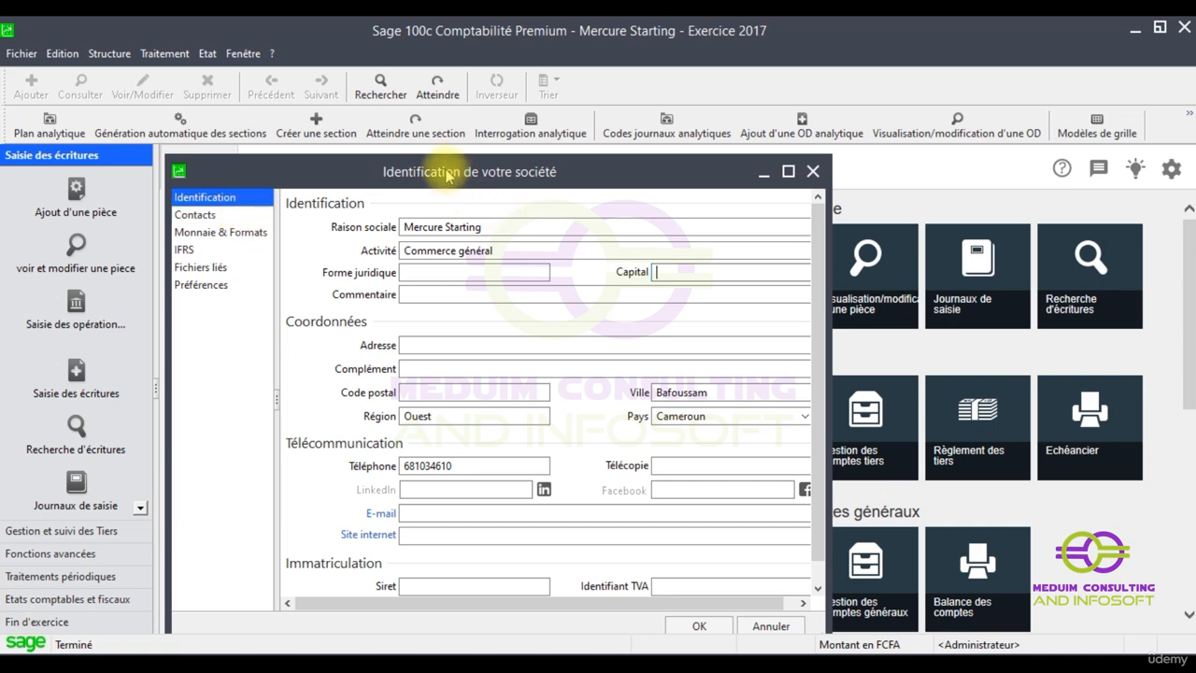
{"action": "left_click", "coordinate": [439, 269]}
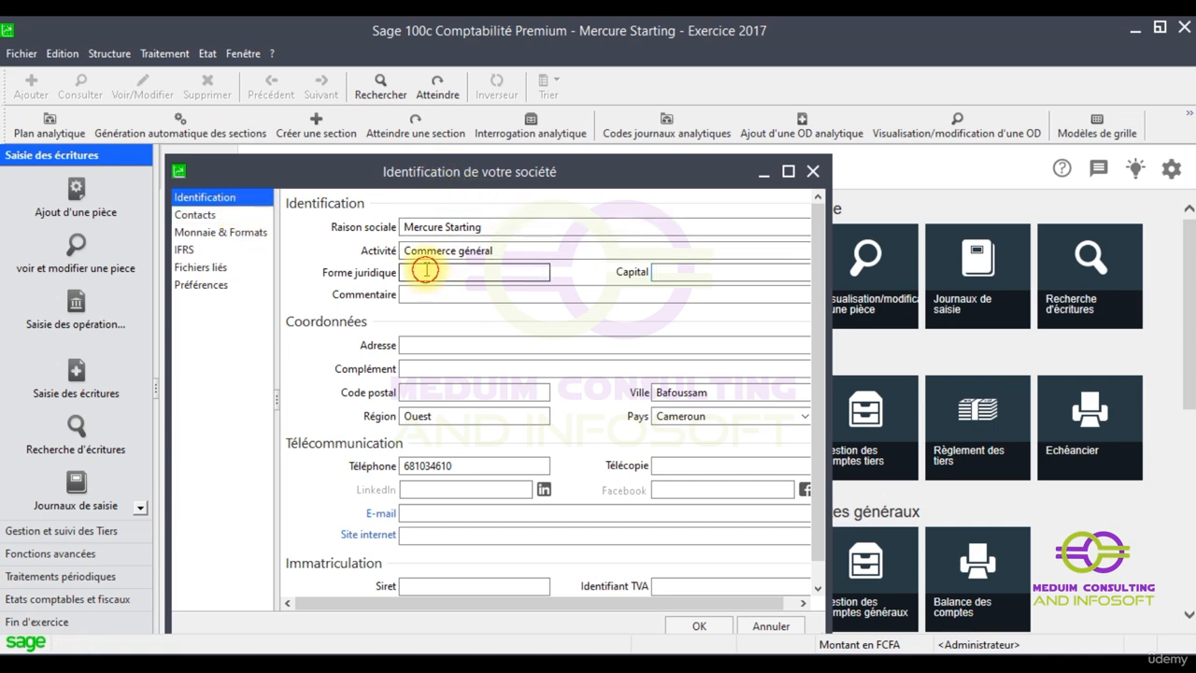
{"action": "key", "text": "Caps_Lock"}
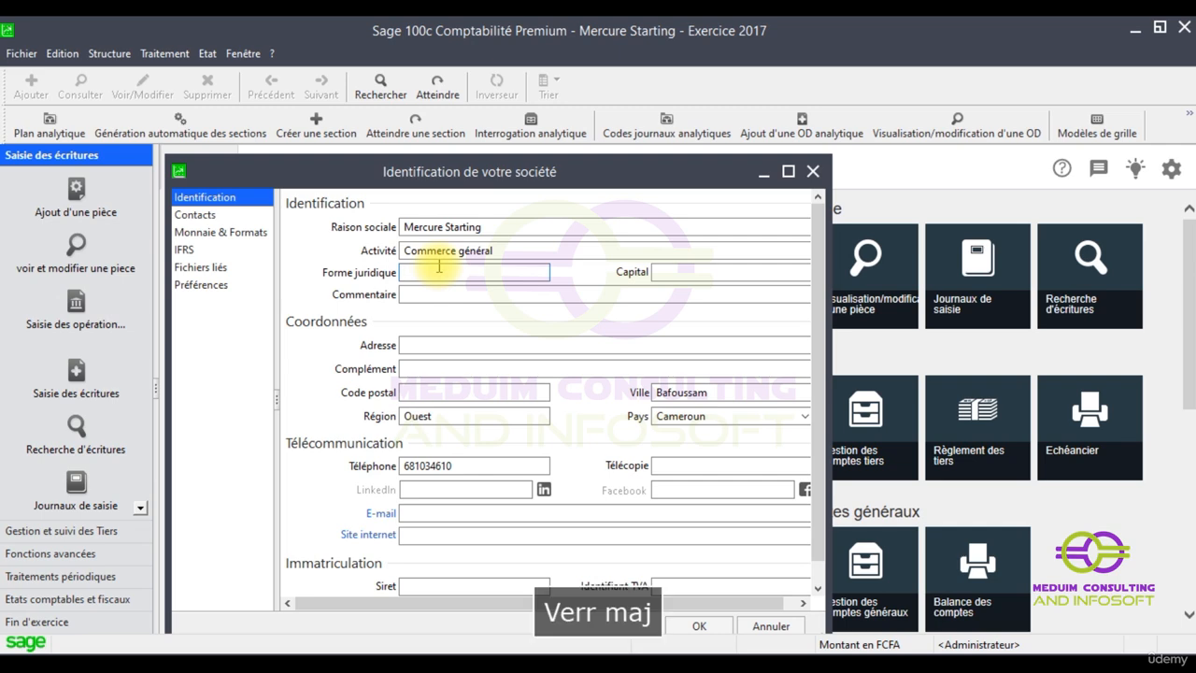
{"action": "type", "text": "SA"}
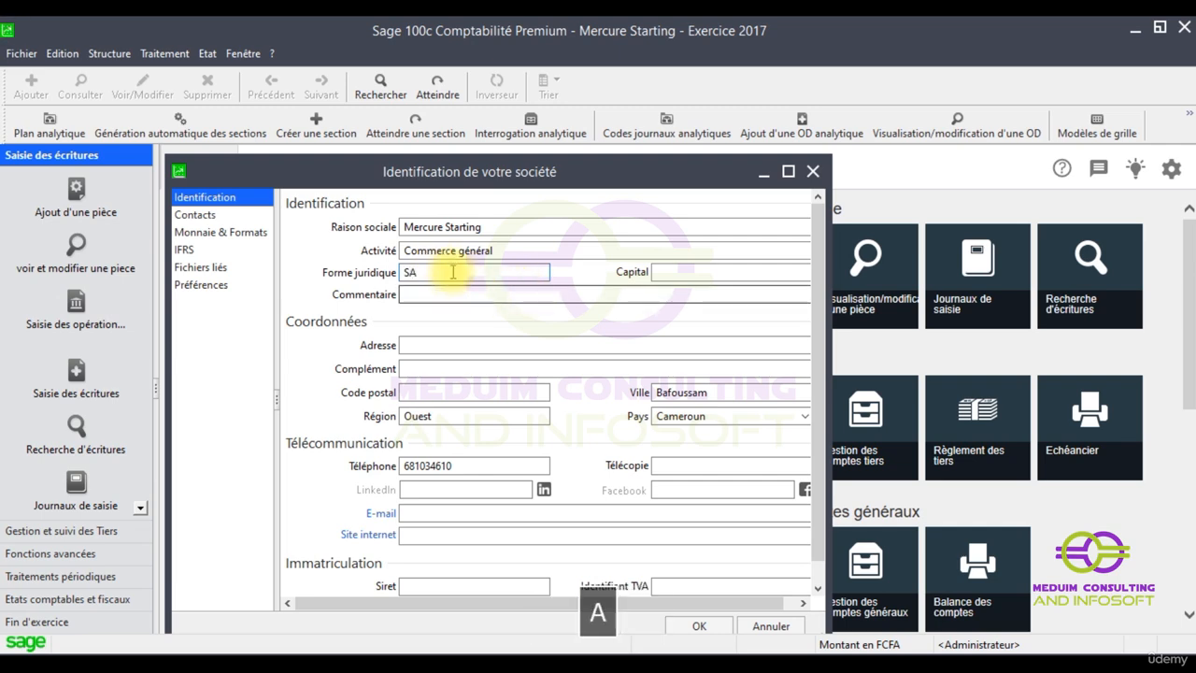
{"action": "left_click", "coordinate": [661, 271]}
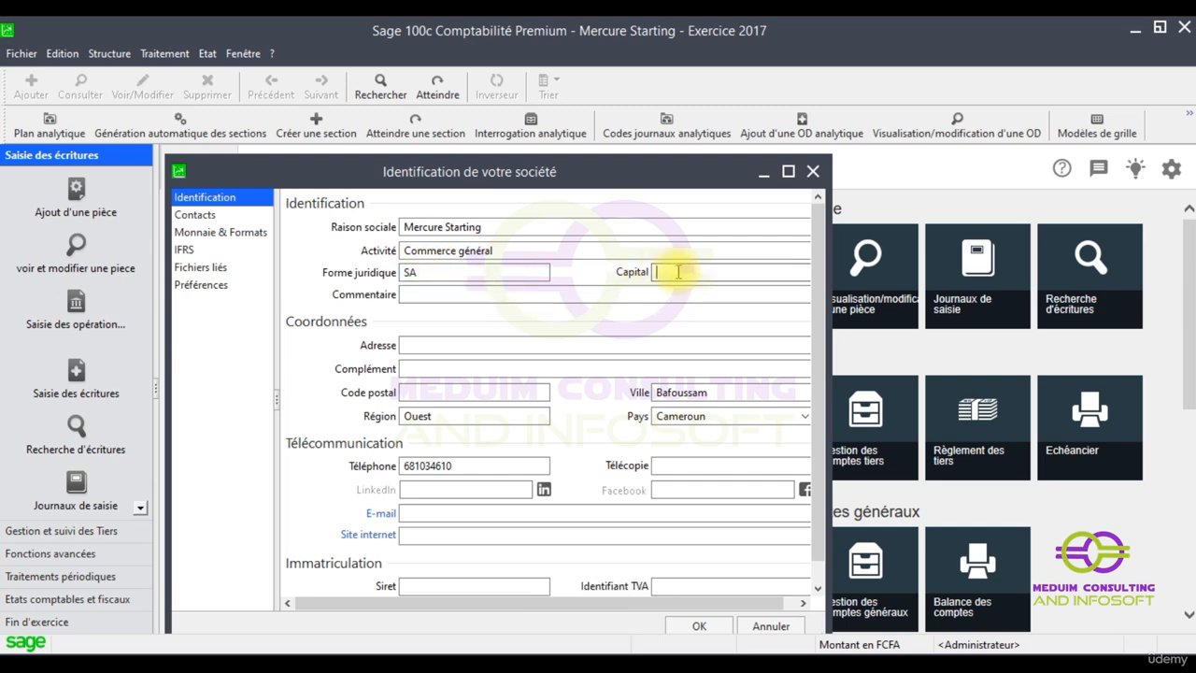
{"action": "type", "text": "10000000"}
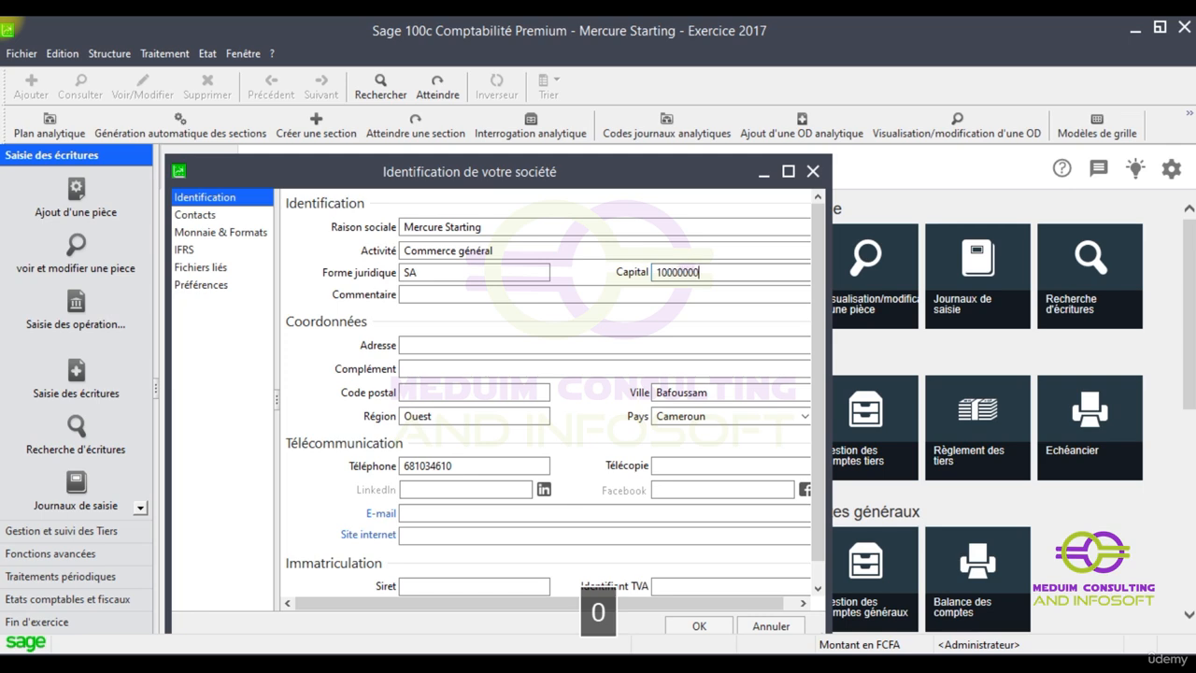
Enter the comment 'Capital libéré de 2/4 au 31/12/2016'
{"action": "left_click", "coordinate": [432, 293]}
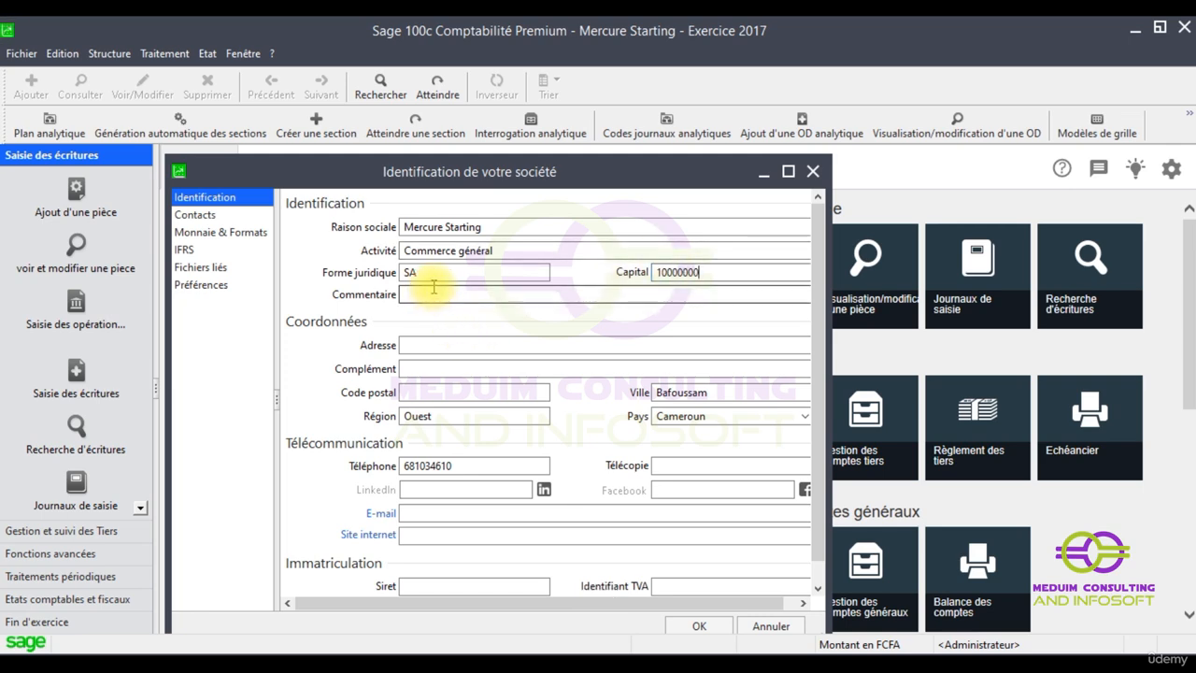
{"action": "type", "text": "C"}
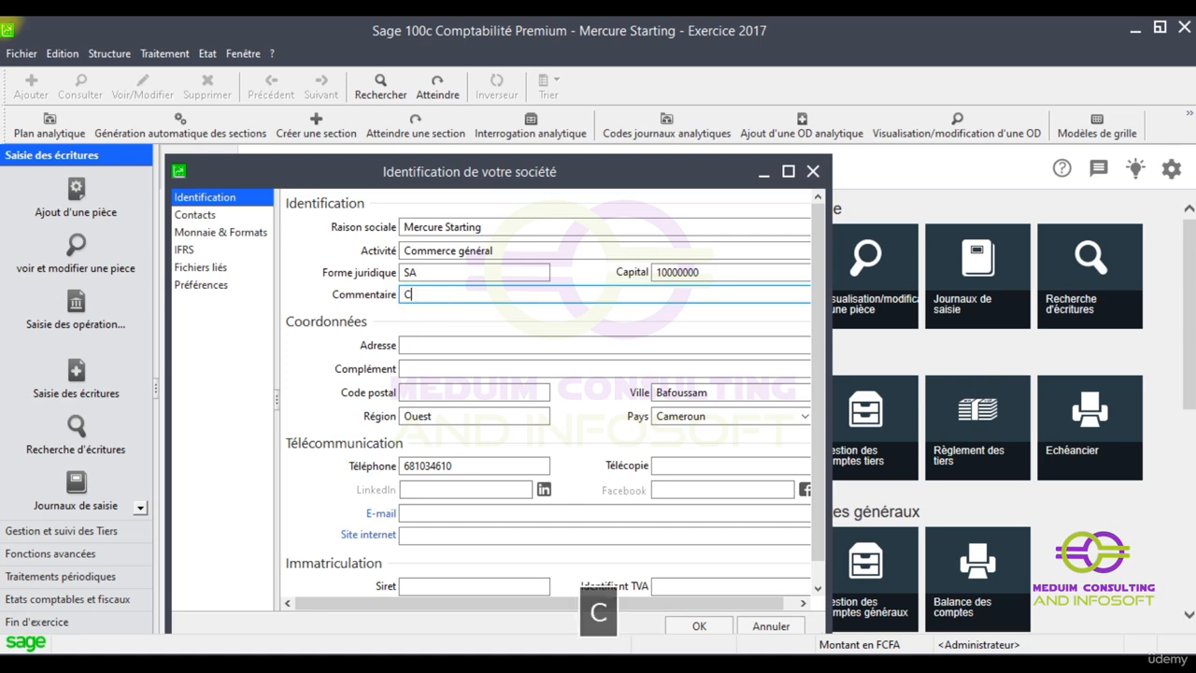
{"action": "type", "text": "API"}
{"action": "key", "text": "BackSpace"}
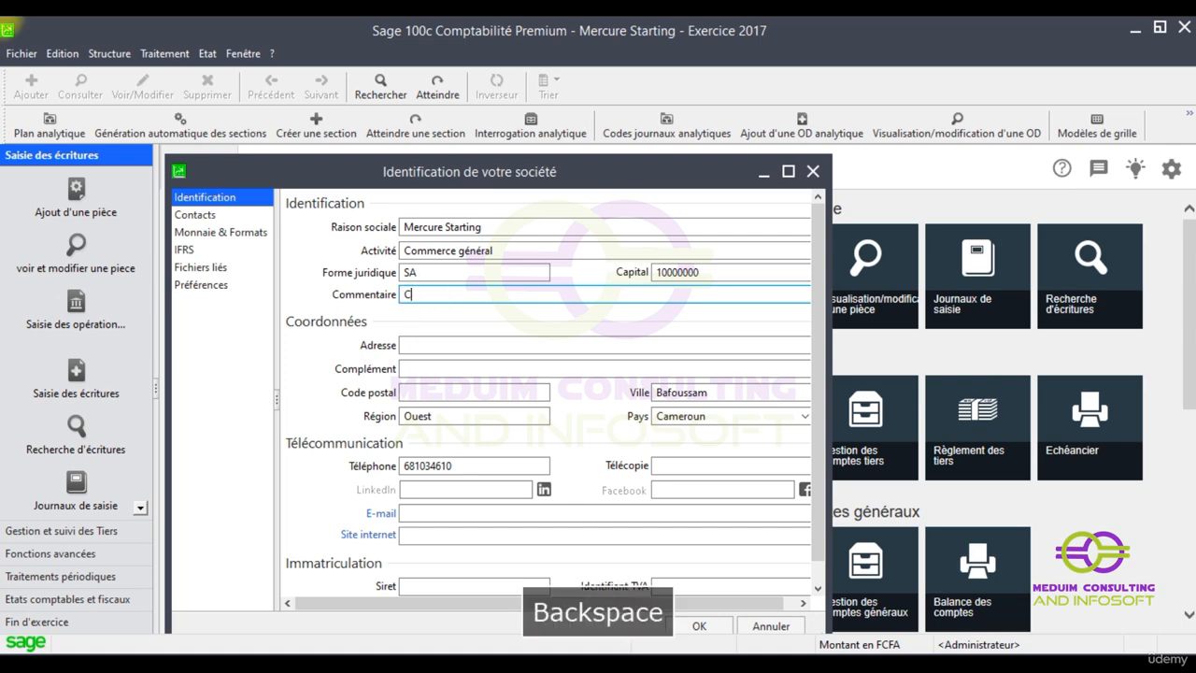
{"action": "key", "text": "Caps_Lock"}
{"action": "type", "text": "apita"}
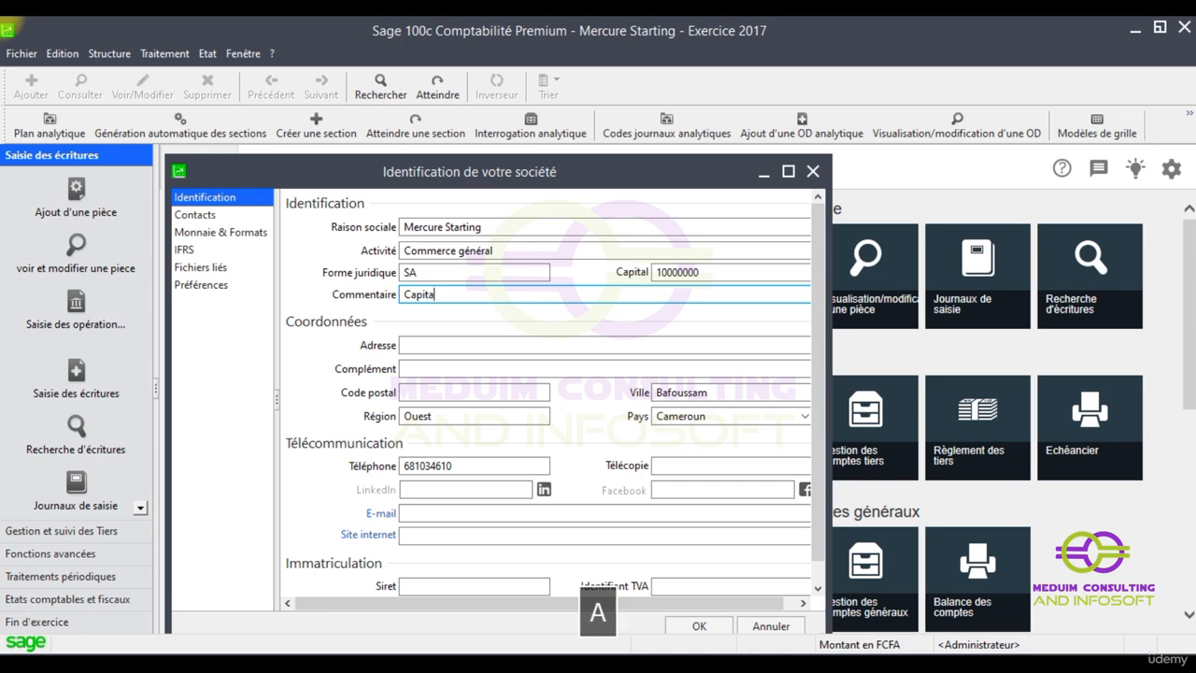
{"action": "type", "text": "l libé"}
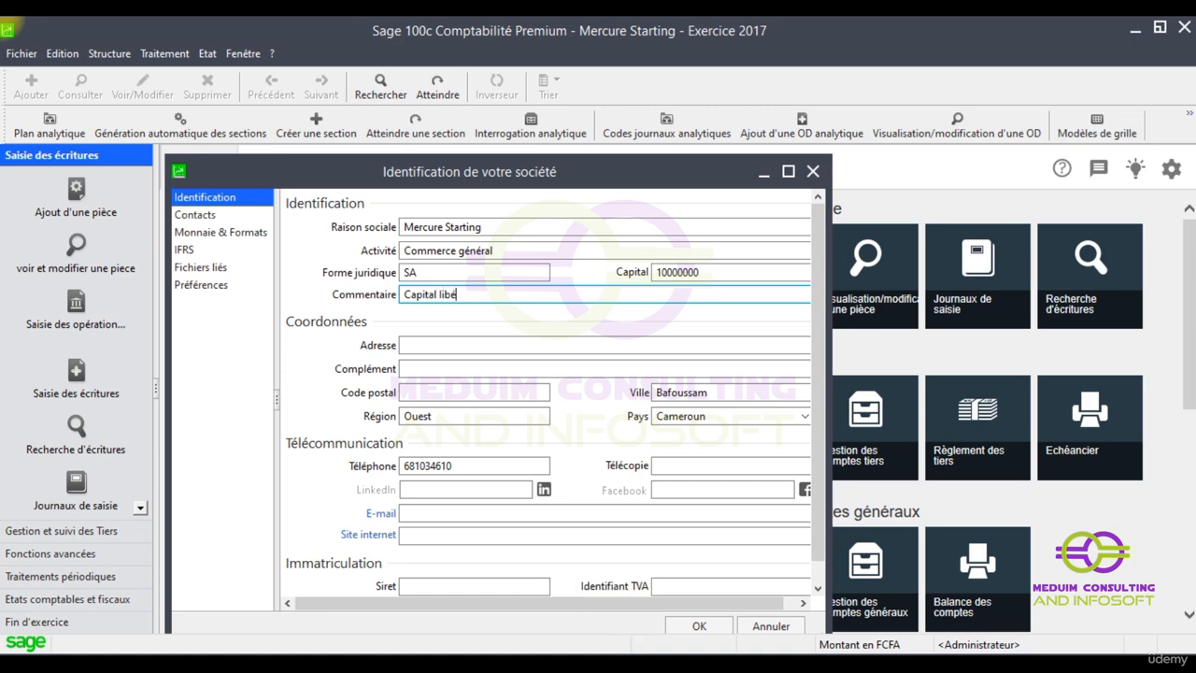
{"action": "type", "text": "ré"}
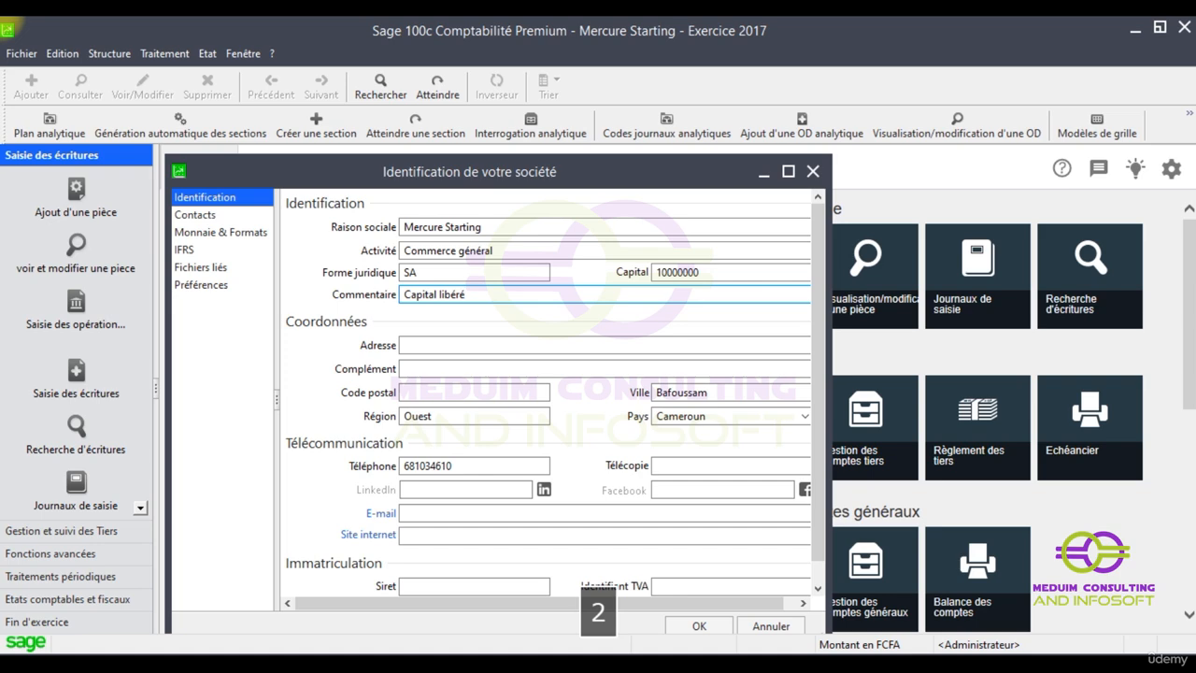
{"action": "type", "text": " de"}
{"action": "key", "text": "BackSpace"}
{"action": "type", "text": "de "}
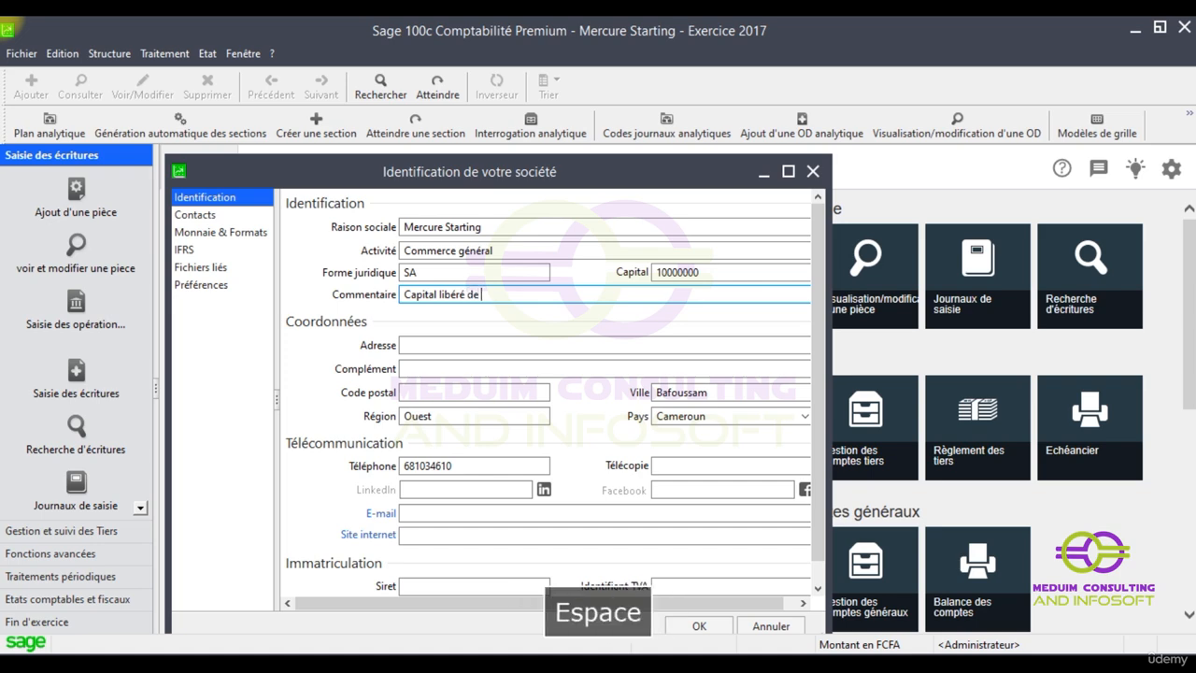
{"action": "type", "text": "2/"}
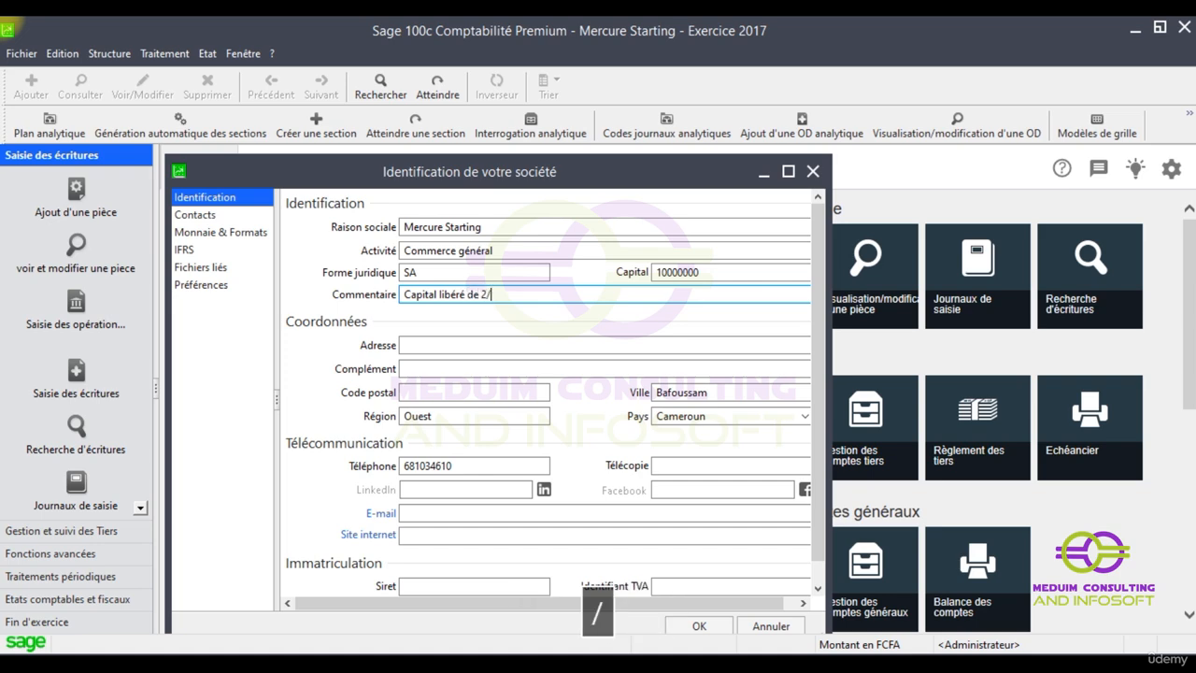
{"action": "type", "text": "4 au "}
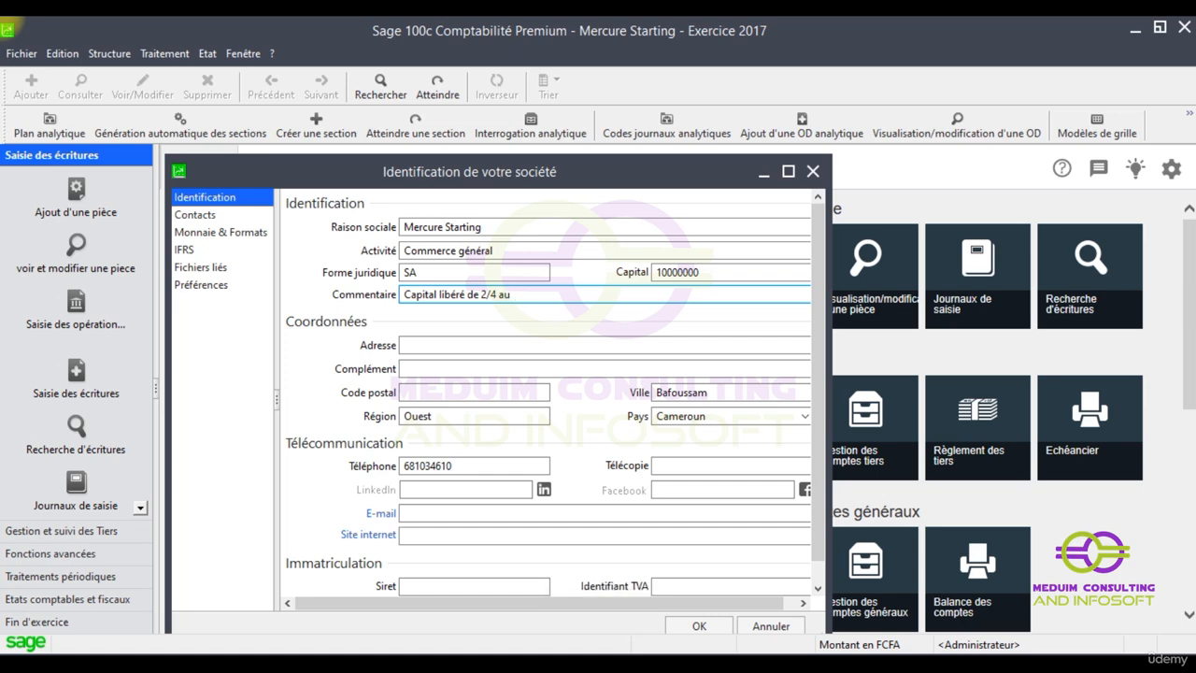
{"action": "type", "text": "31/12/"}
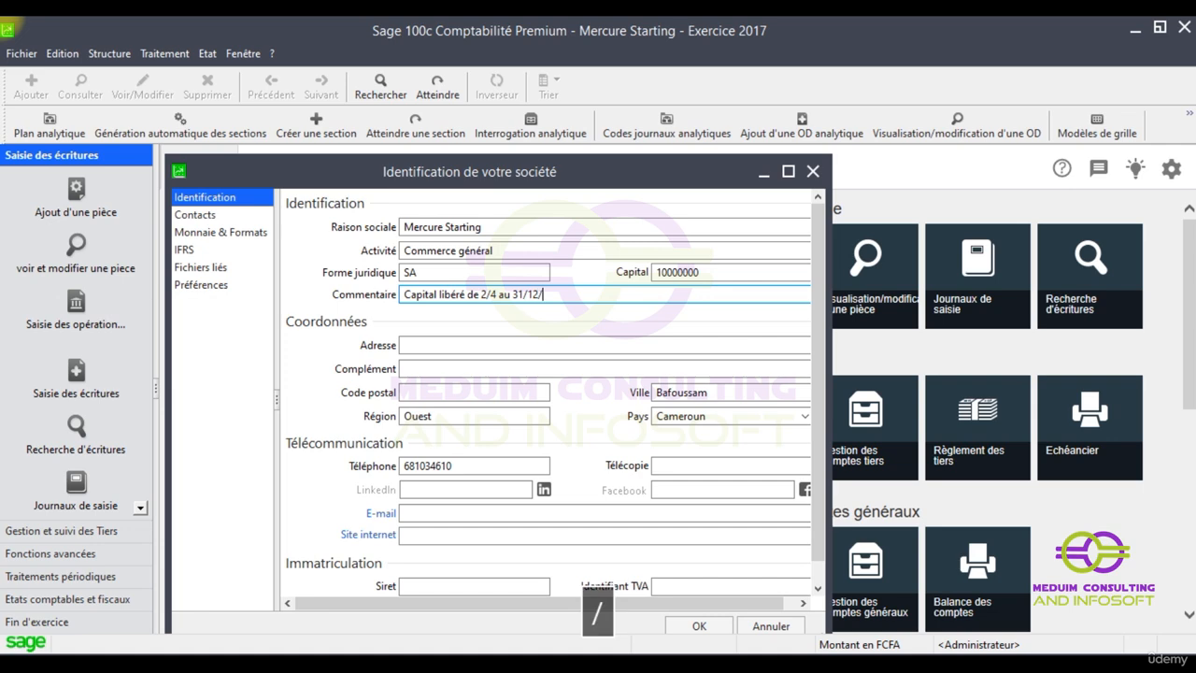
{"action": "type", "text": "2016"}
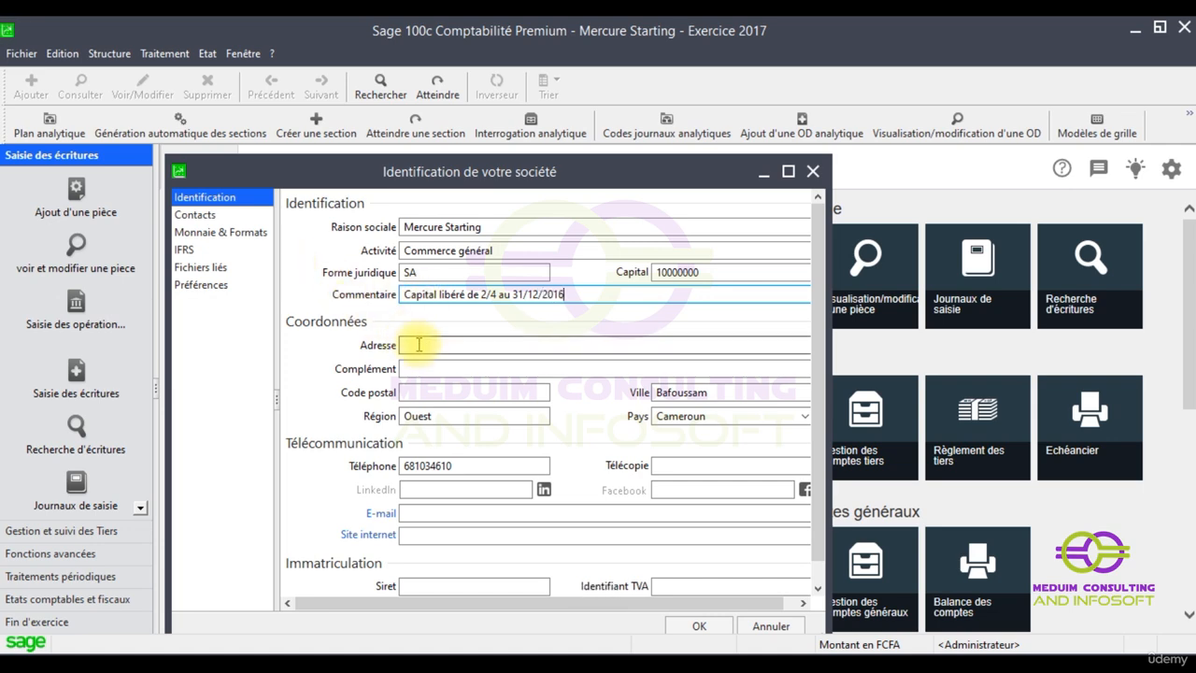
{"action": "scroll", "coordinate": [449, 385], "scroll_direction": "down", "scroll_amount": 1}
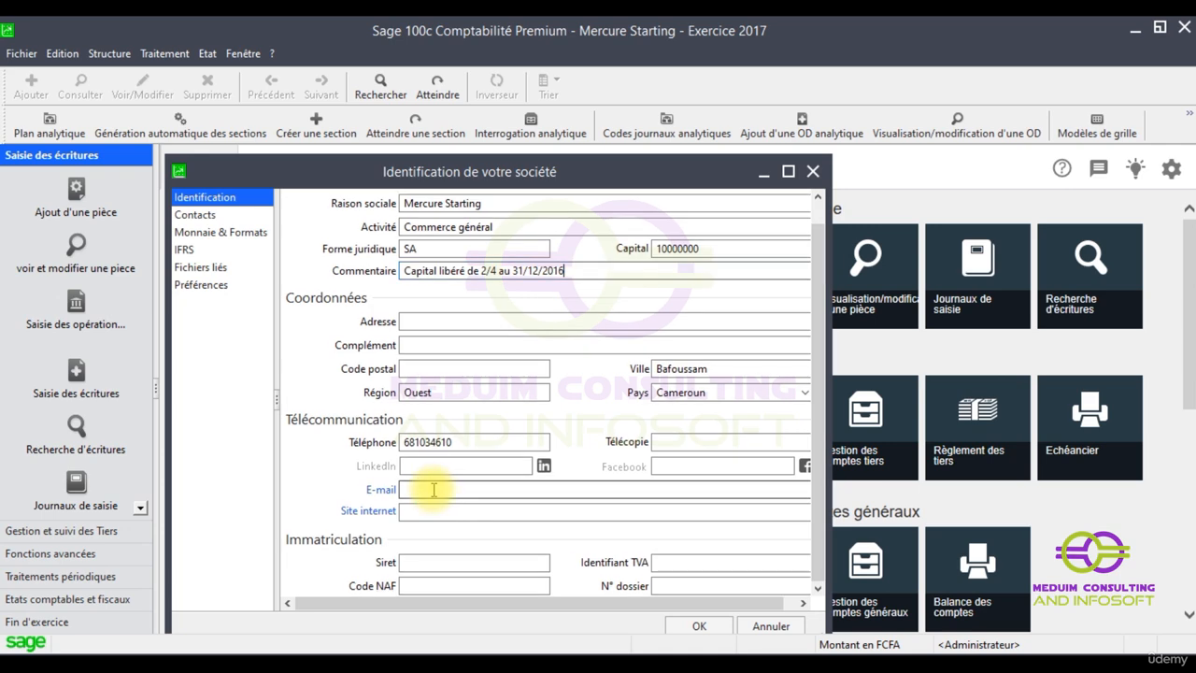
{"action": "left_click", "coordinate": [407, 484]}
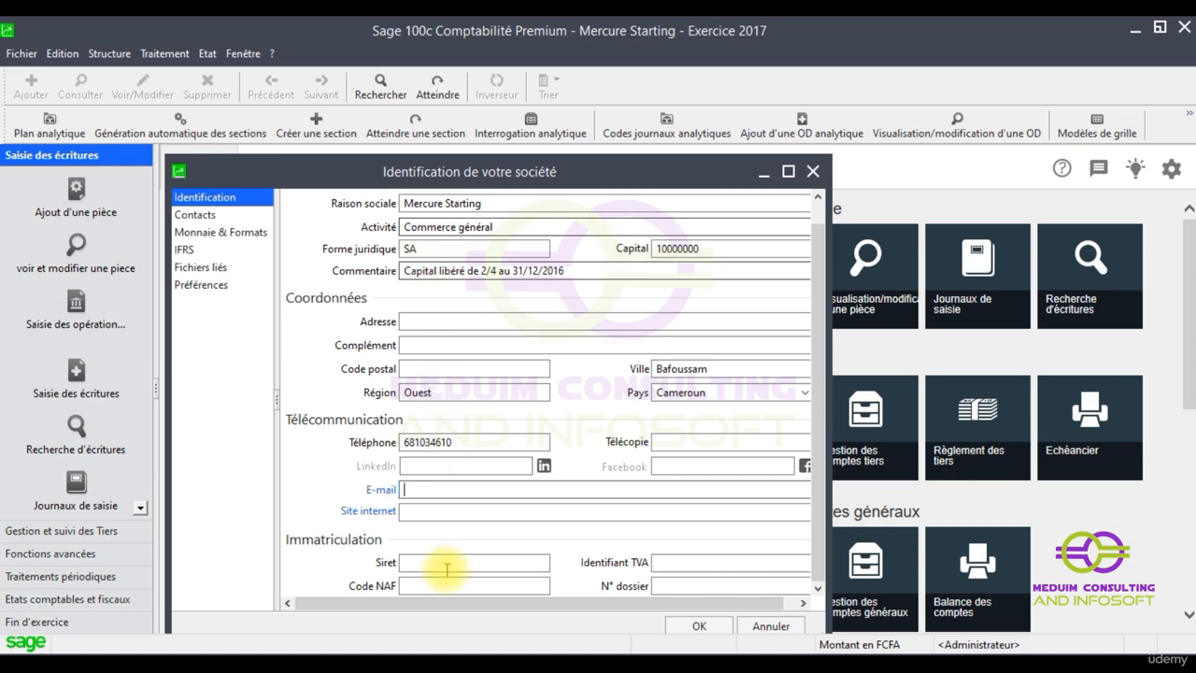
{"action": "left_click", "coordinate": [412, 515]}
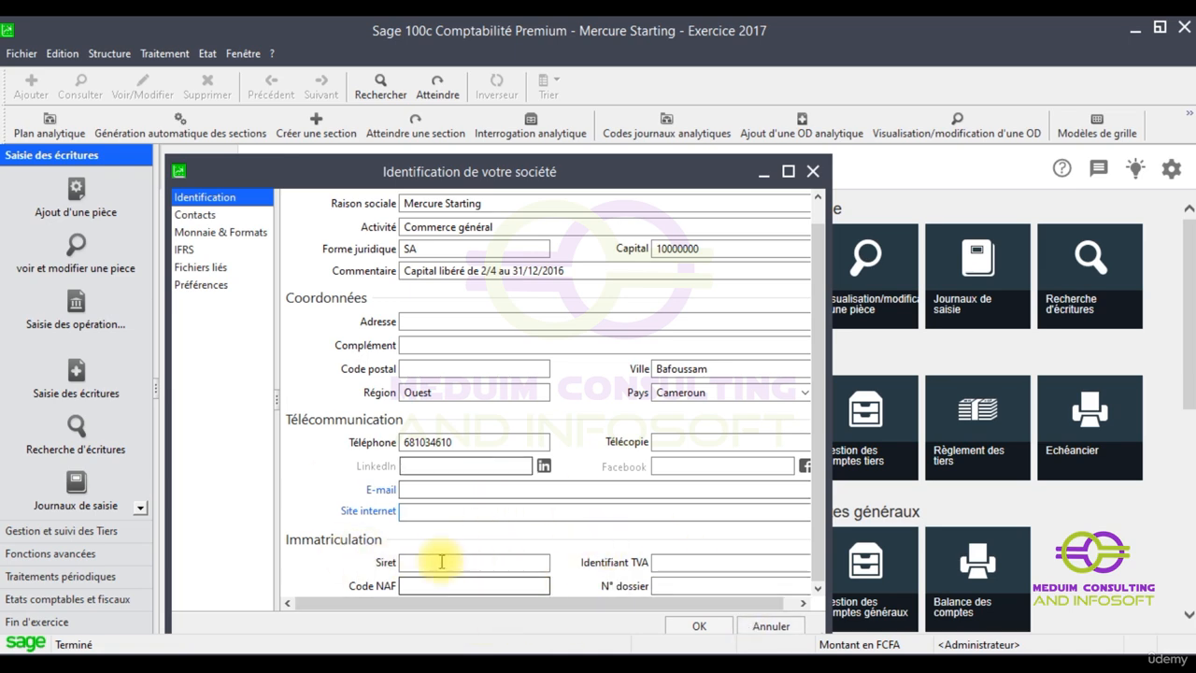
{"action": "left_click", "coordinate": [659, 586]}
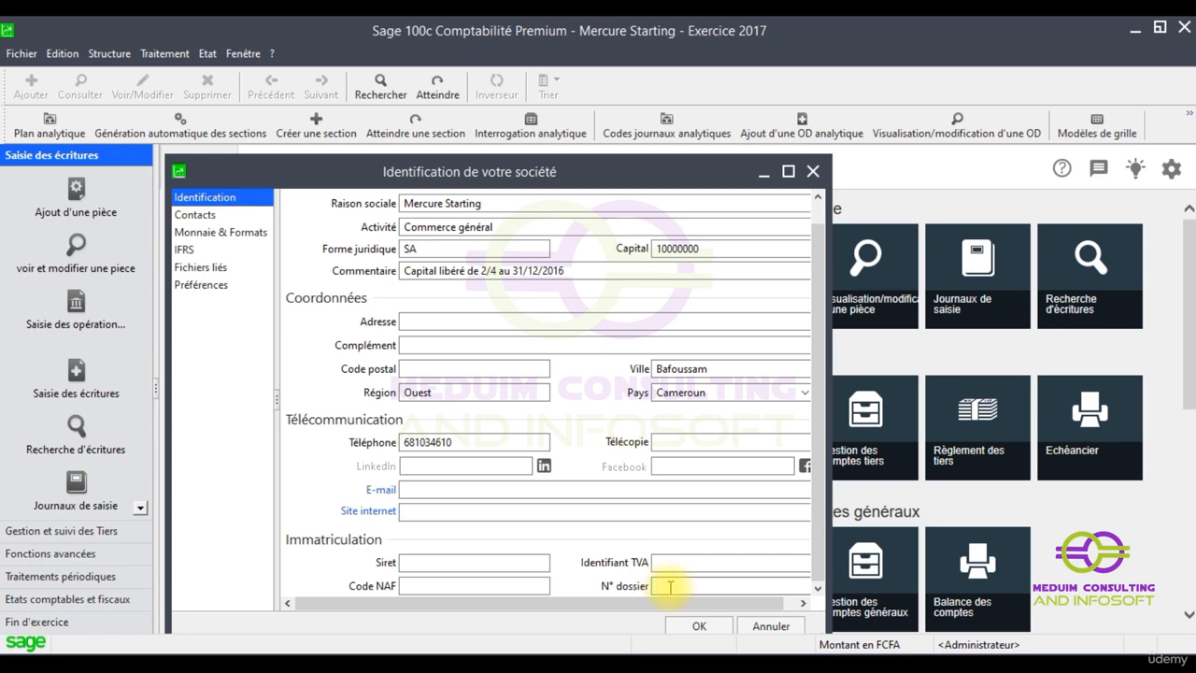
On the Contacts page, start a new contact and keep its type as Interlocuteur
{"action": "left_click", "coordinate": [195, 216]}
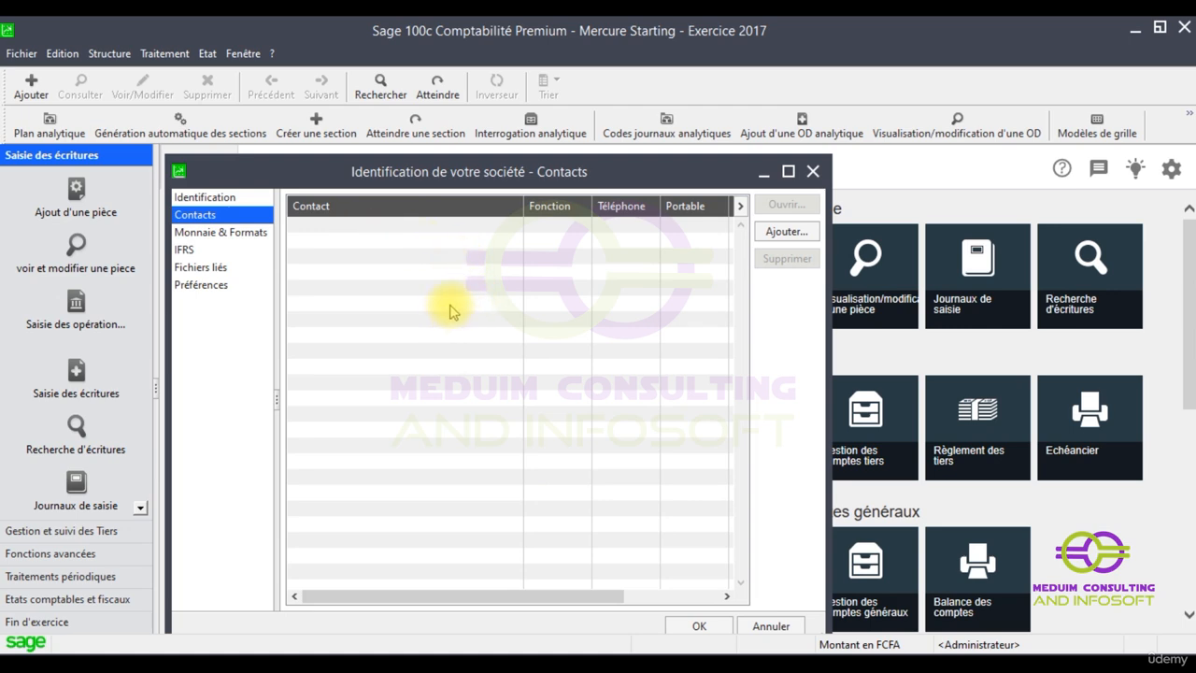
{"action": "left_click", "coordinate": [783, 232]}
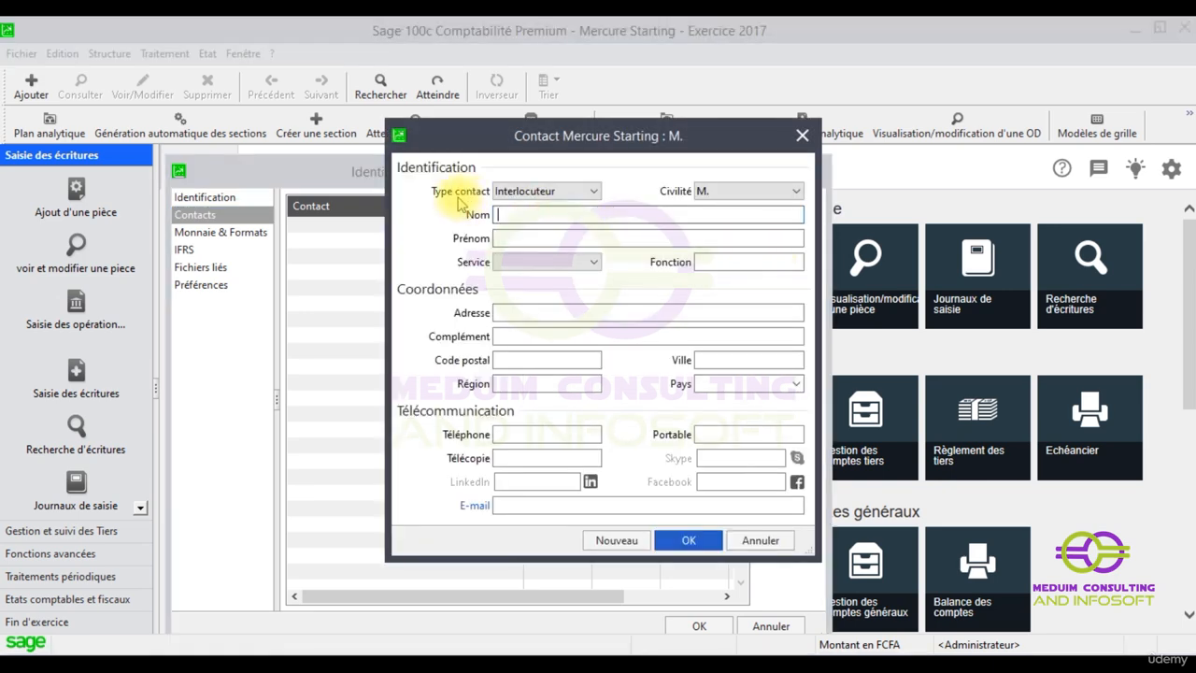
{"action": "left_click", "coordinate": [594, 192]}
{"action": "left_click", "coordinate": [594, 192]}
{"action": "left_click", "coordinate": [595, 192]}
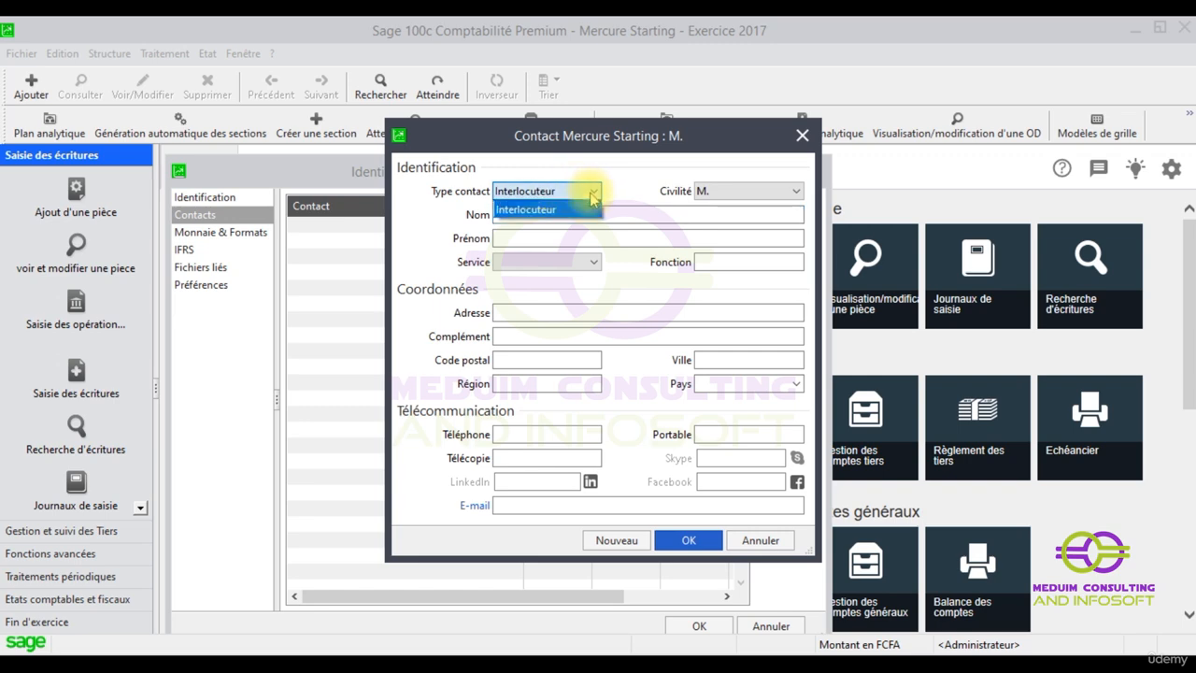
{"action": "left_click", "coordinate": [593, 193]}
{"action": "left_click", "coordinate": [593, 193]}
{"action": "left_click", "coordinate": [593, 194]}
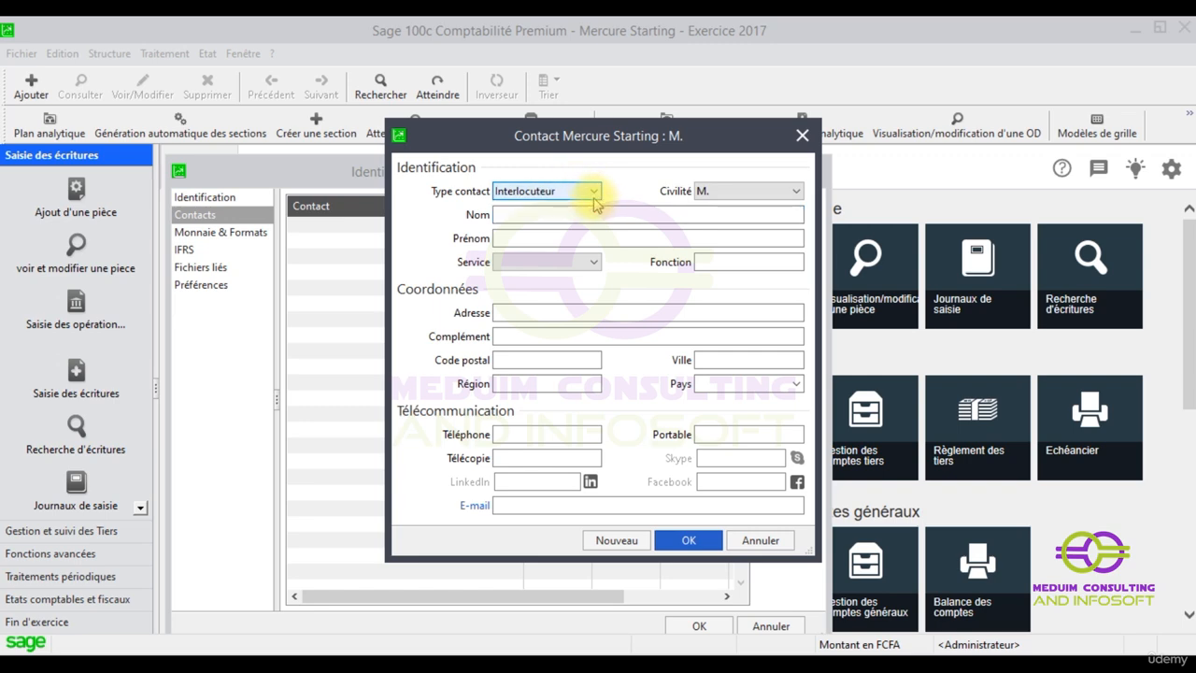
Find the contact's Service list empty, then close the contact form and identification window
{"action": "left_click", "coordinate": [584, 215]}
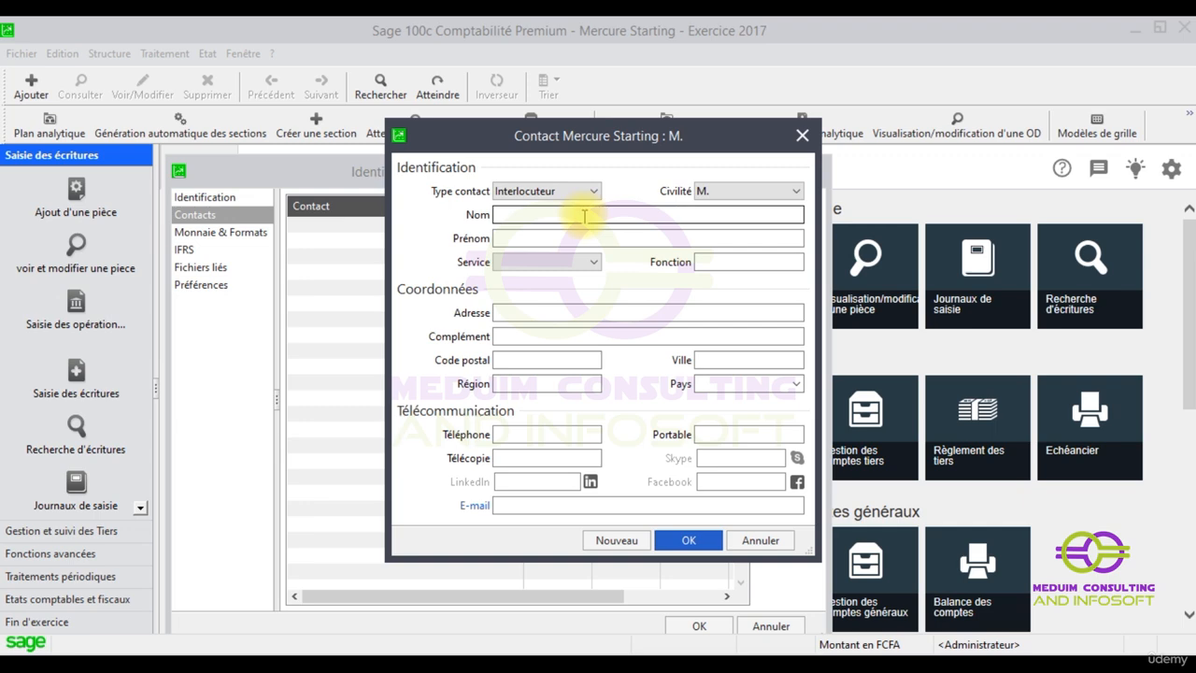
{"action": "left_click", "coordinate": [508, 261]}
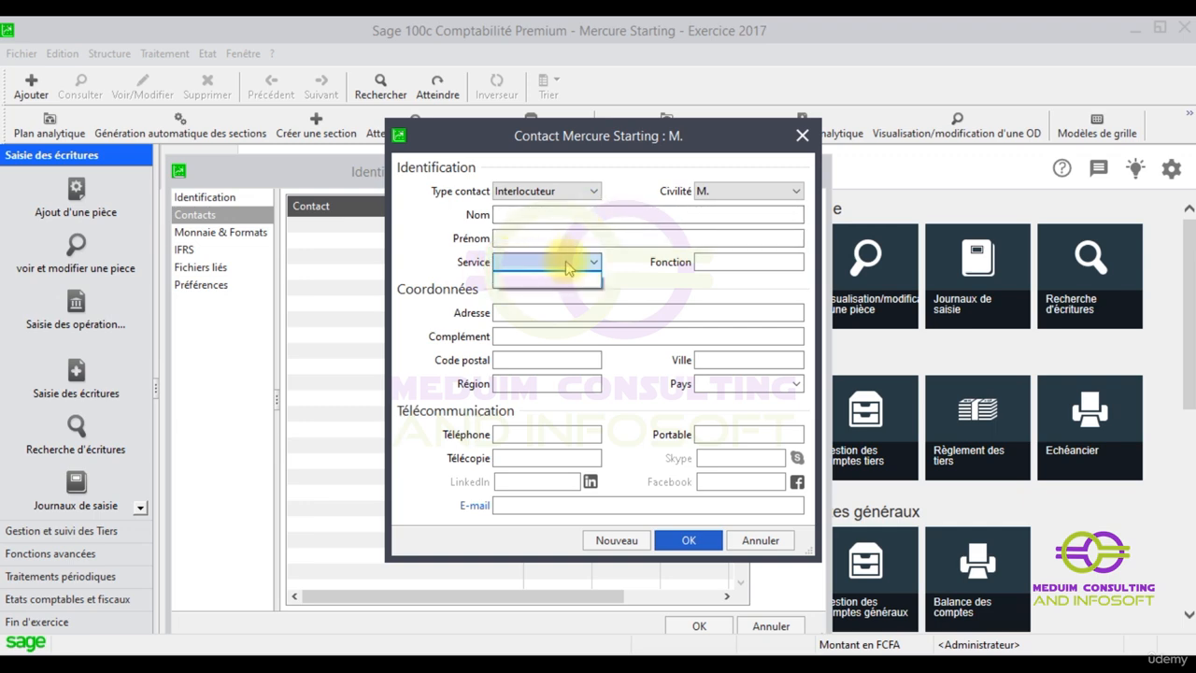
{"action": "left_click", "coordinate": [567, 269]}
{"action": "left_click", "coordinate": [593, 263]}
{"action": "left_click", "coordinate": [568, 263]}
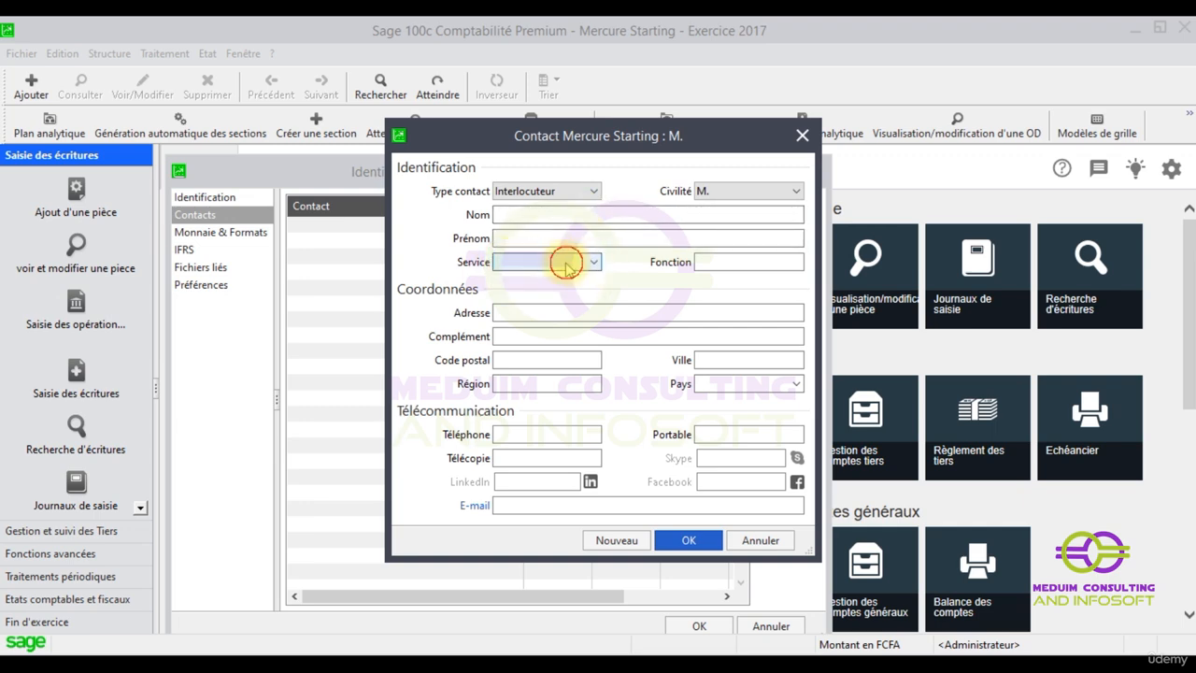
{"action": "left_click", "coordinate": [544, 264]}
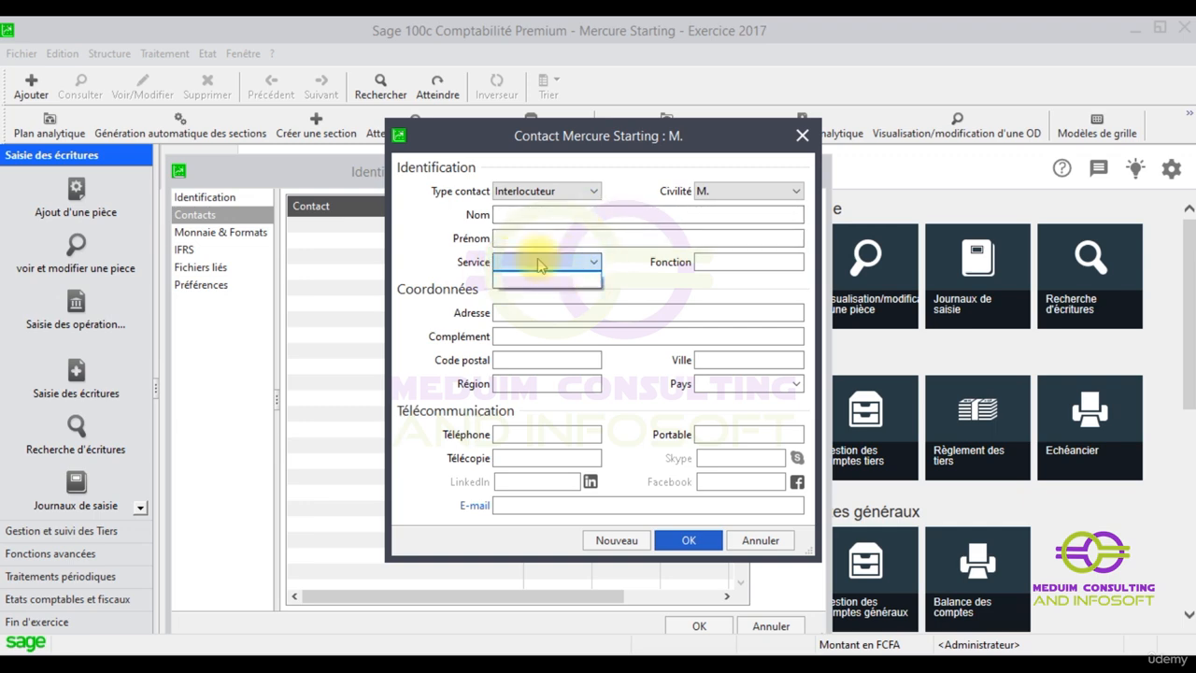
{"action": "left_click", "coordinate": [688, 546]}
{"action": "left_click", "coordinate": [683, 547]}
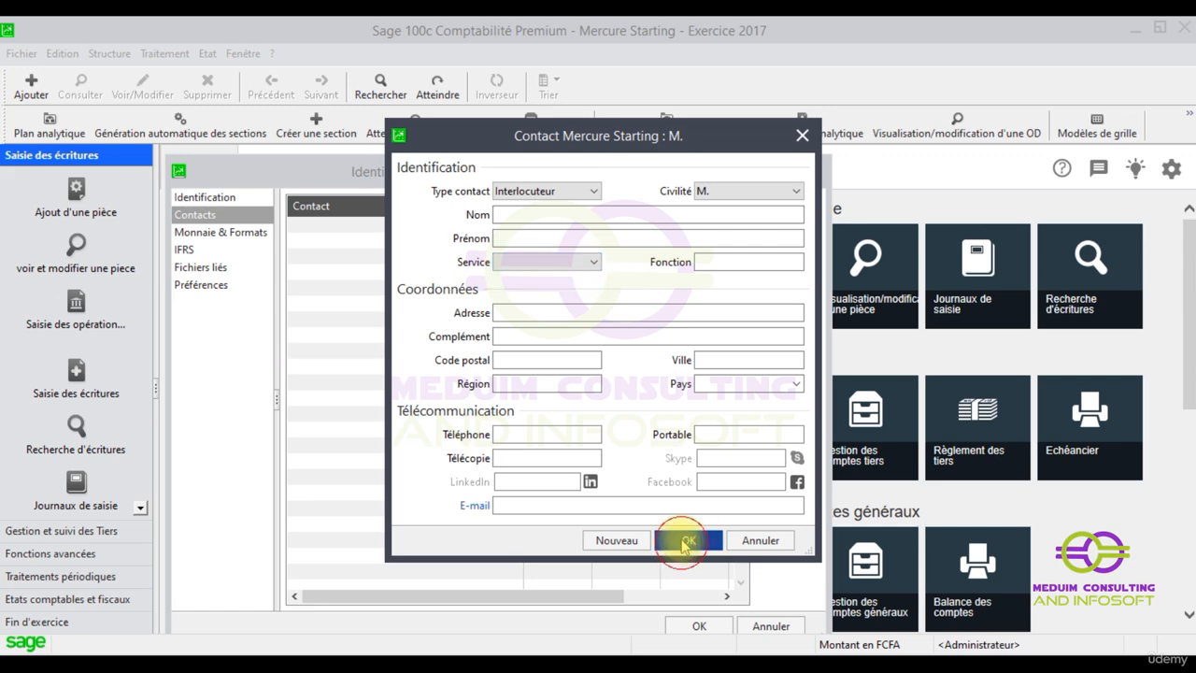
{"action": "left_click", "coordinate": [703, 626]}
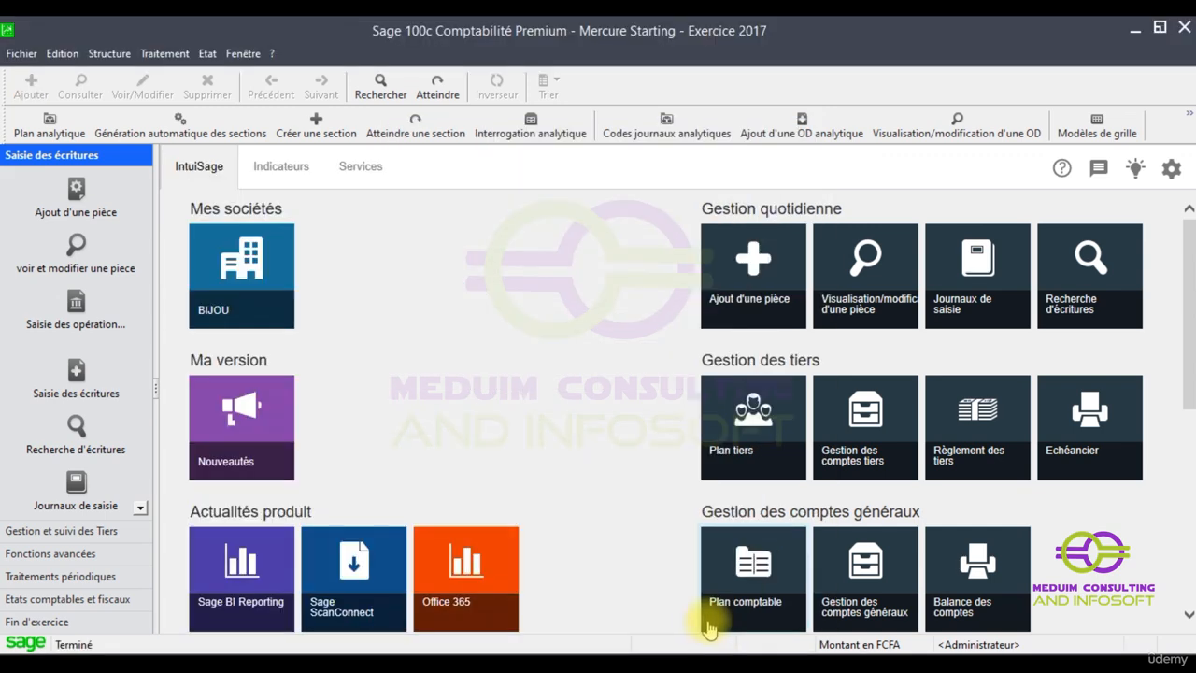
Open the Contacts settings from Fichier > Paramètres société to reach the Contact - Service list
{"action": "left_click", "coordinate": [22, 54]}
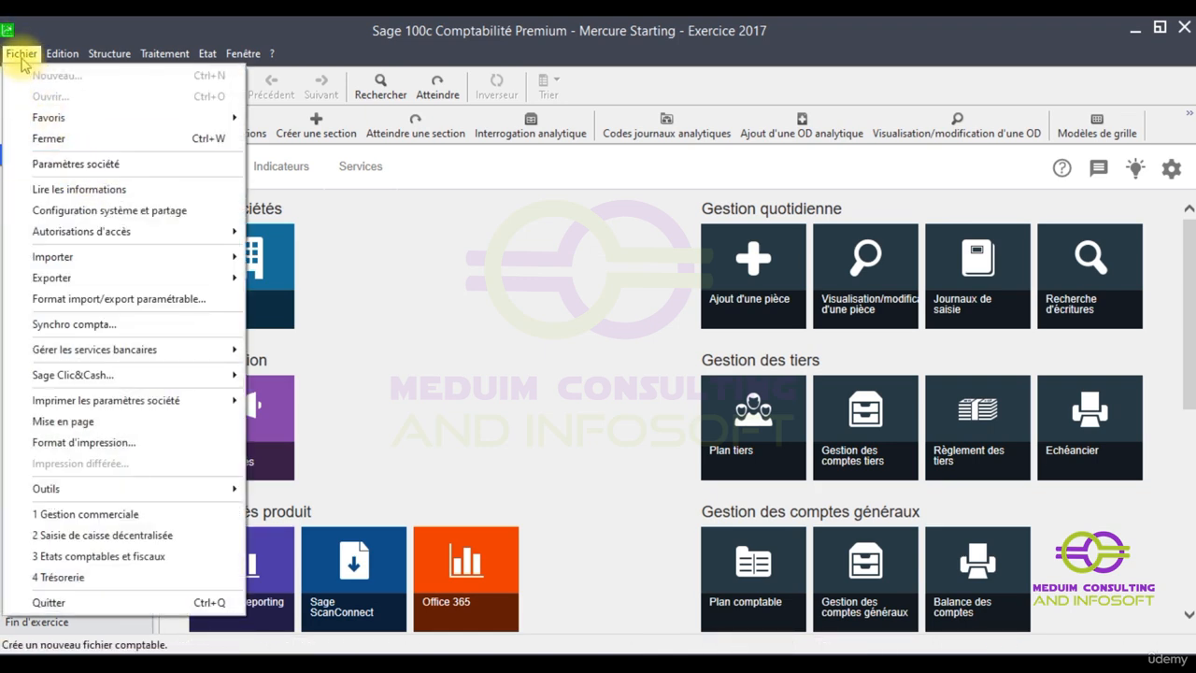
{"action": "left_click", "coordinate": [80, 165]}
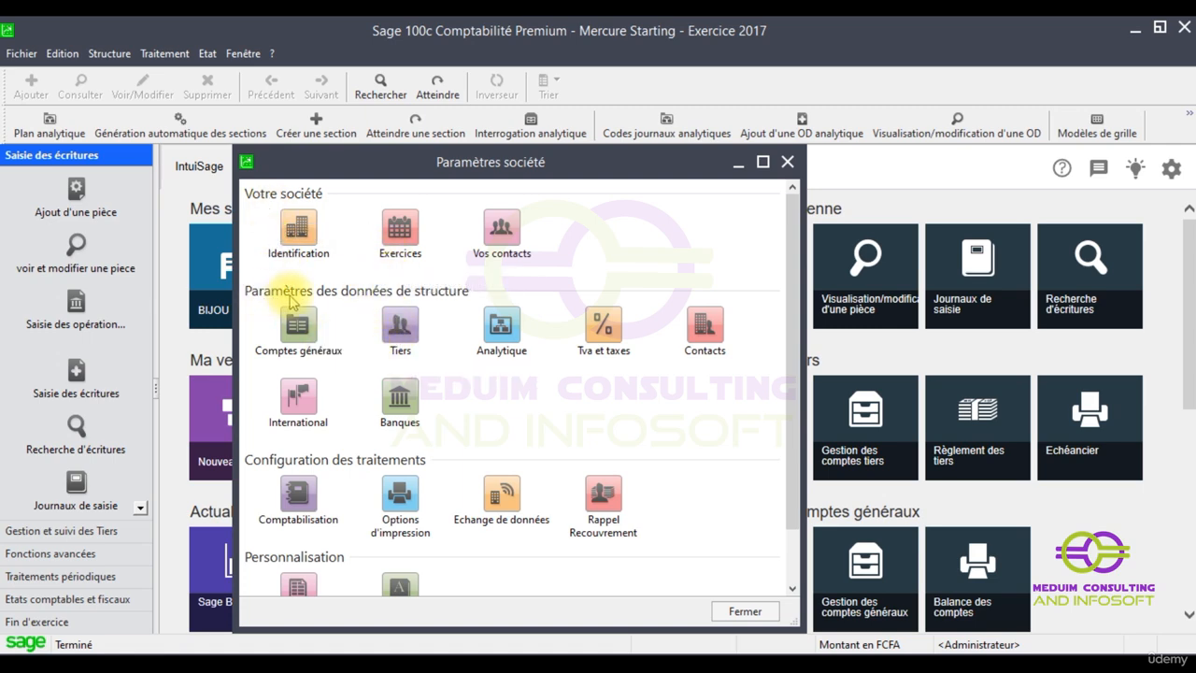
{"action": "left_click", "coordinate": [702, 342]}
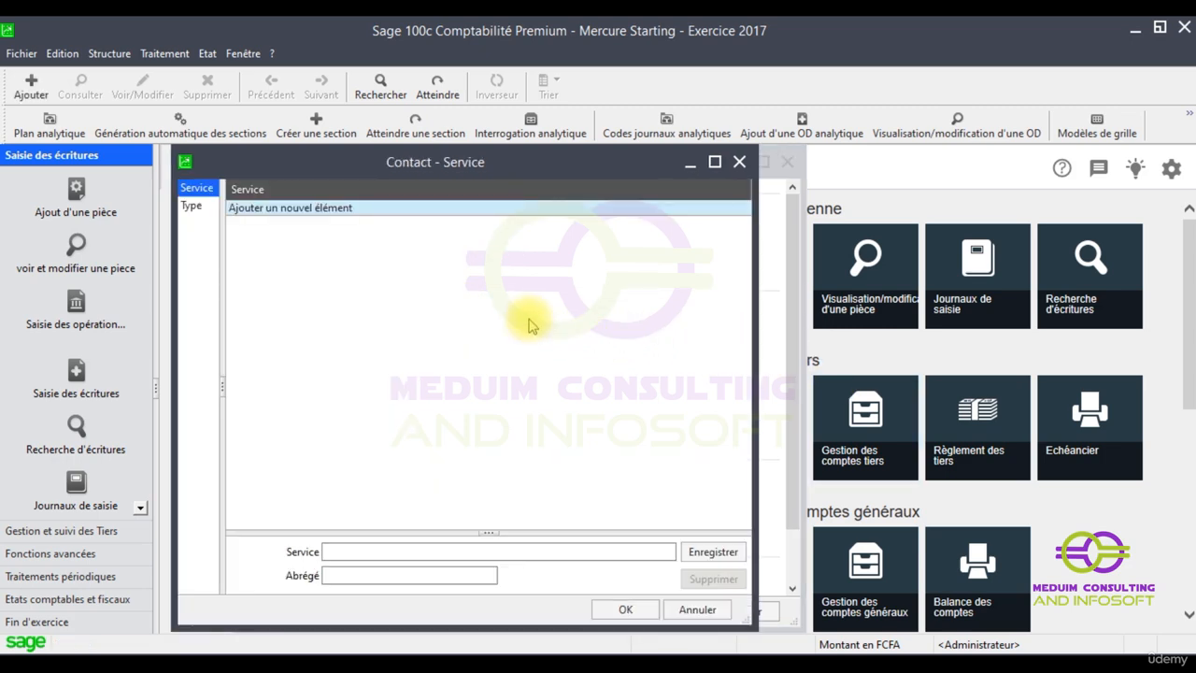
Switch to contact types and add Expert comptable
{"action": "left_click", "coordinate": [191, 206]}
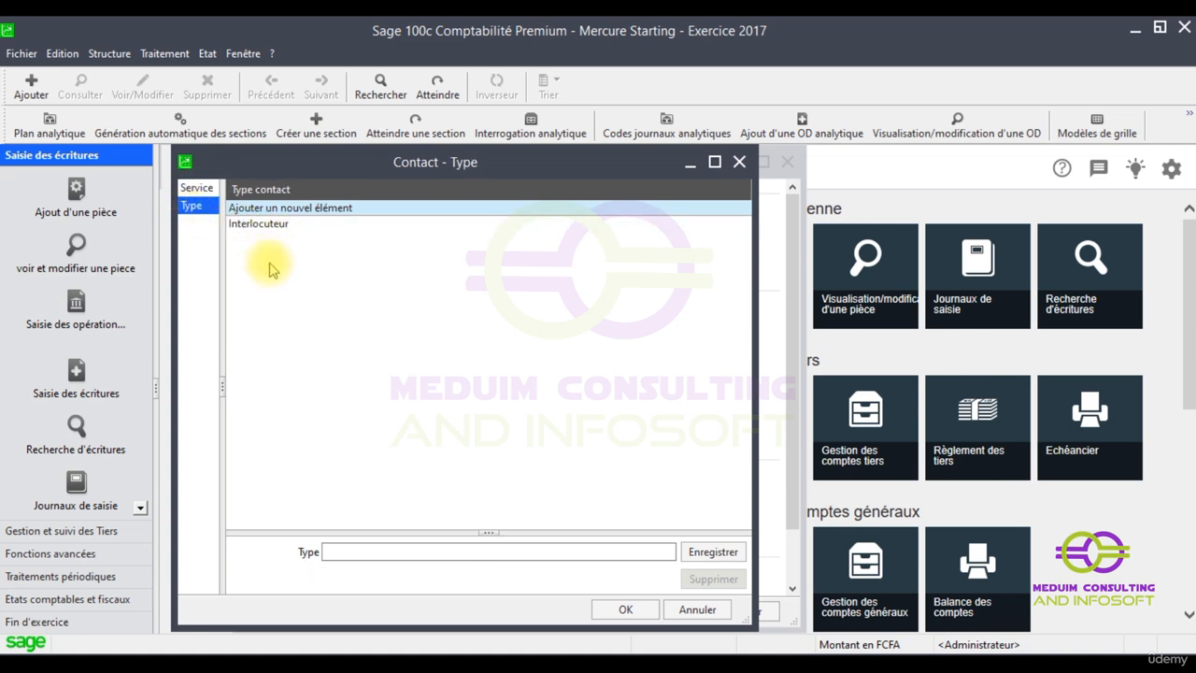
{"action": "left_click", "coordinate": [270, 208]}
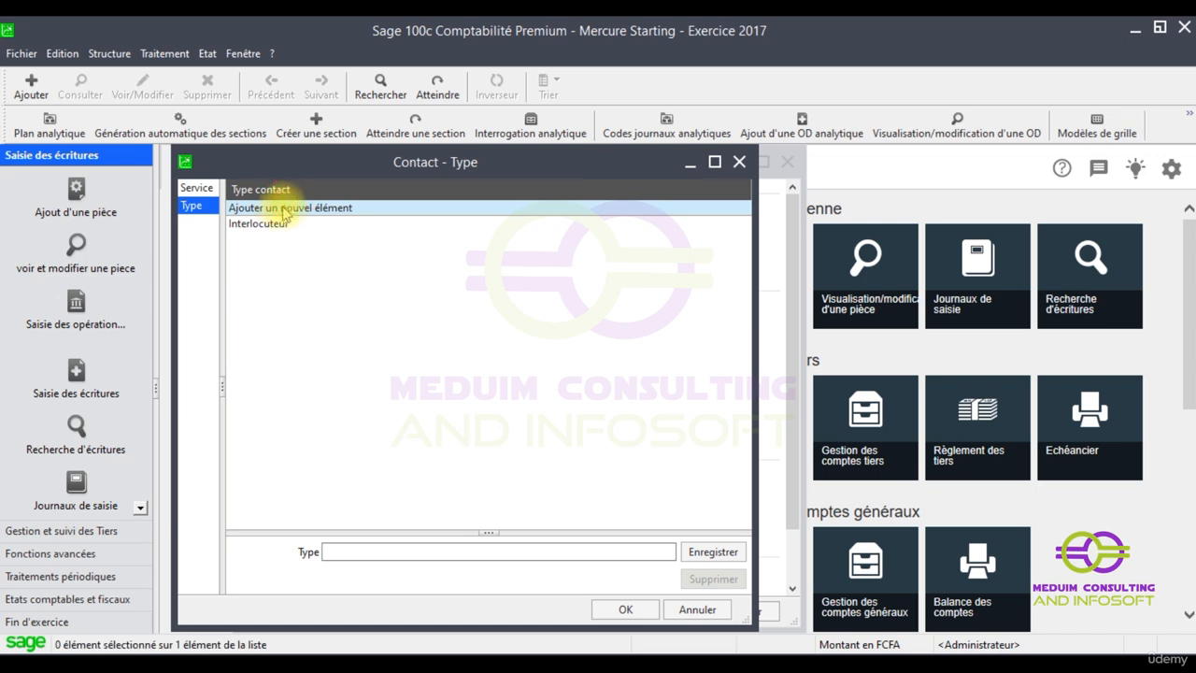
{"action": "left_click", "coordinate": [360, 551]}
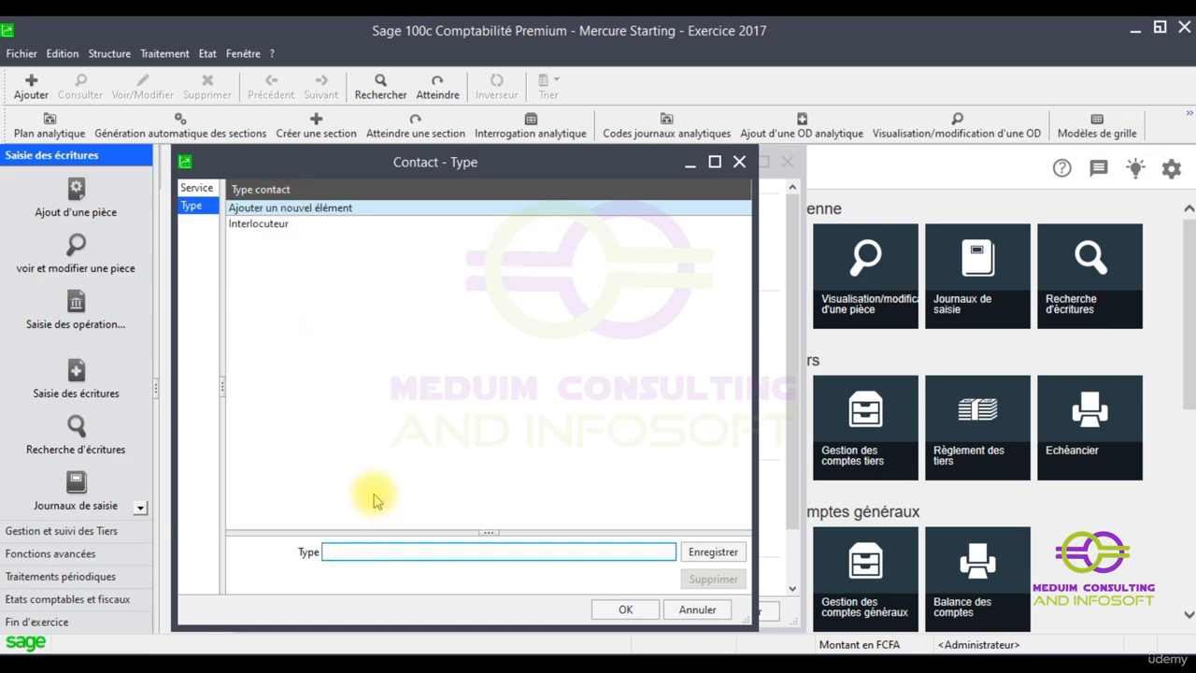
{"action": "type", "text": "e"}
{"action": "key", "text": "BackSpace"}
{"action": "key", "text": "BackSpace"}
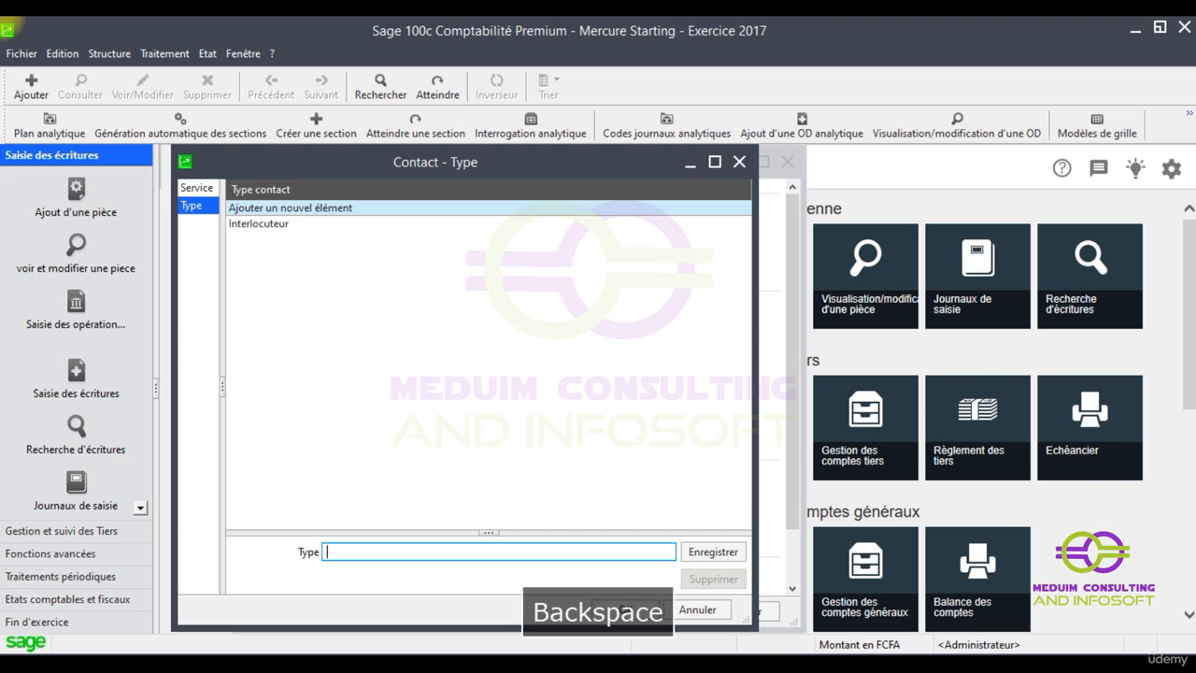
{"action": "type", "text": "Ex"}
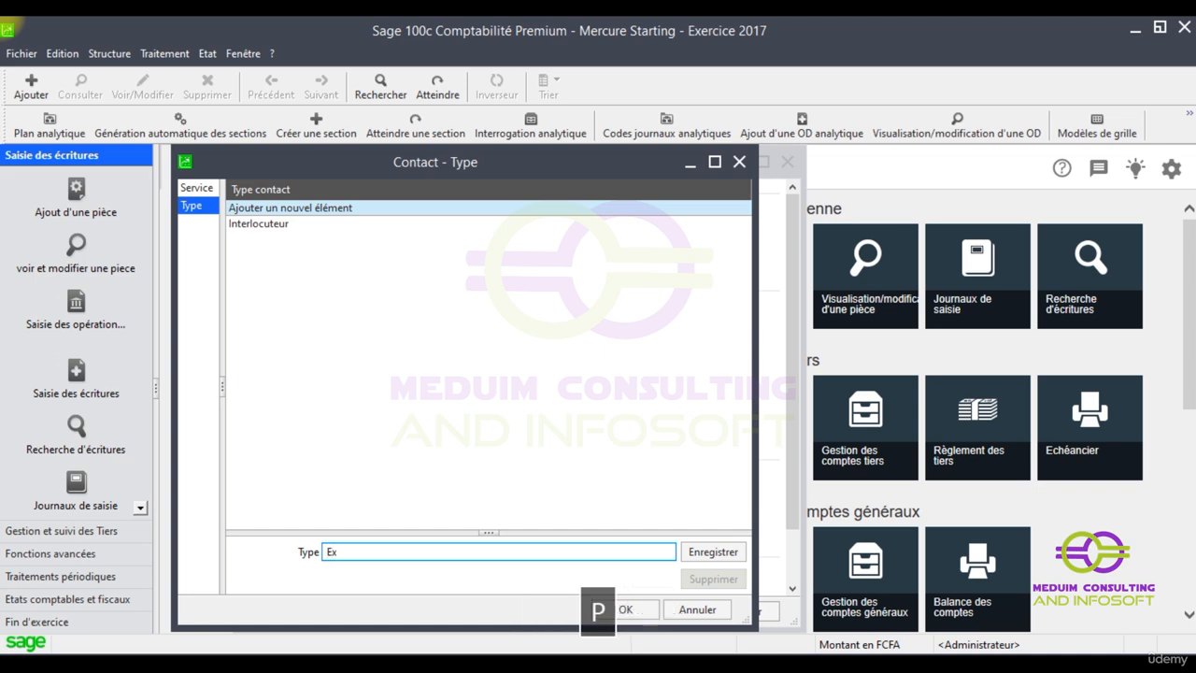
{"action": "type", "text": "pert comptable"}
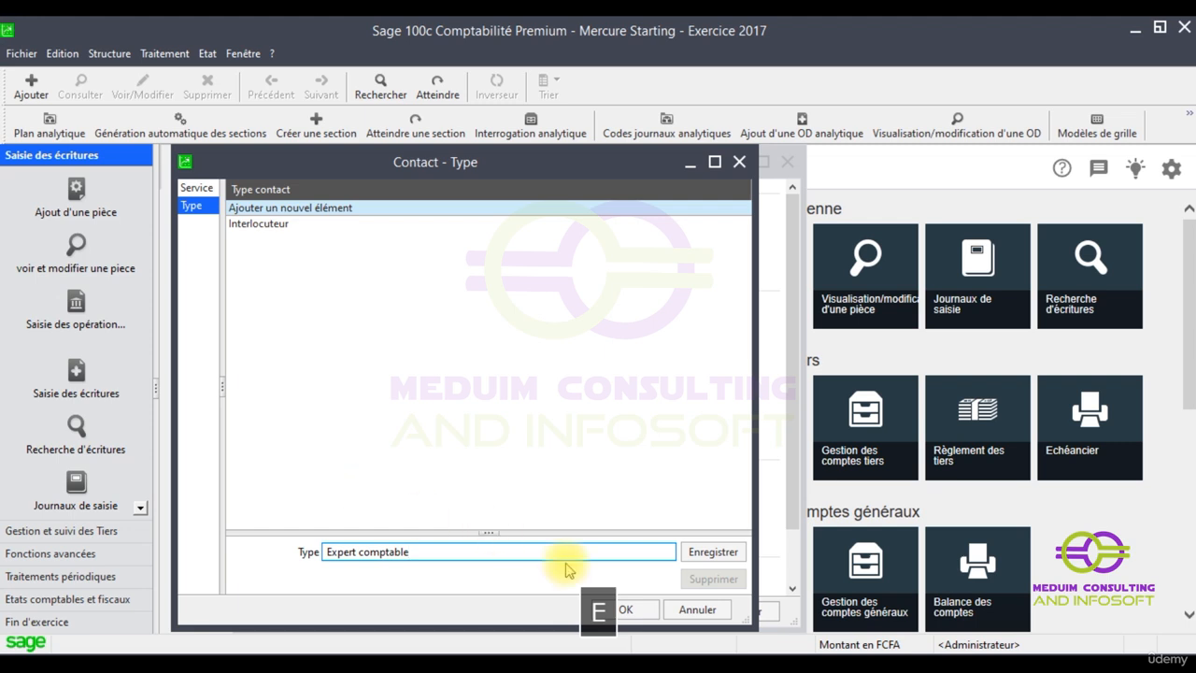
{"action": "left_click", "coordinate": [713, 551]}
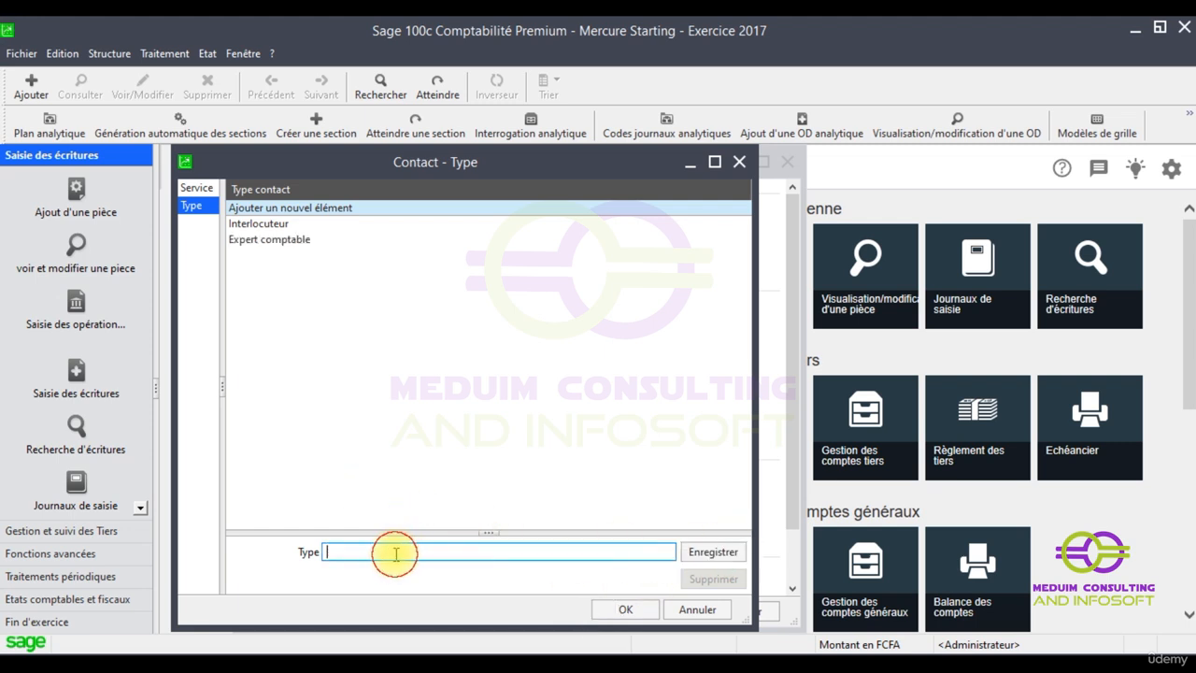
Add the contact types Hussier and Greffier
{"action": "type", "text": "hui"}
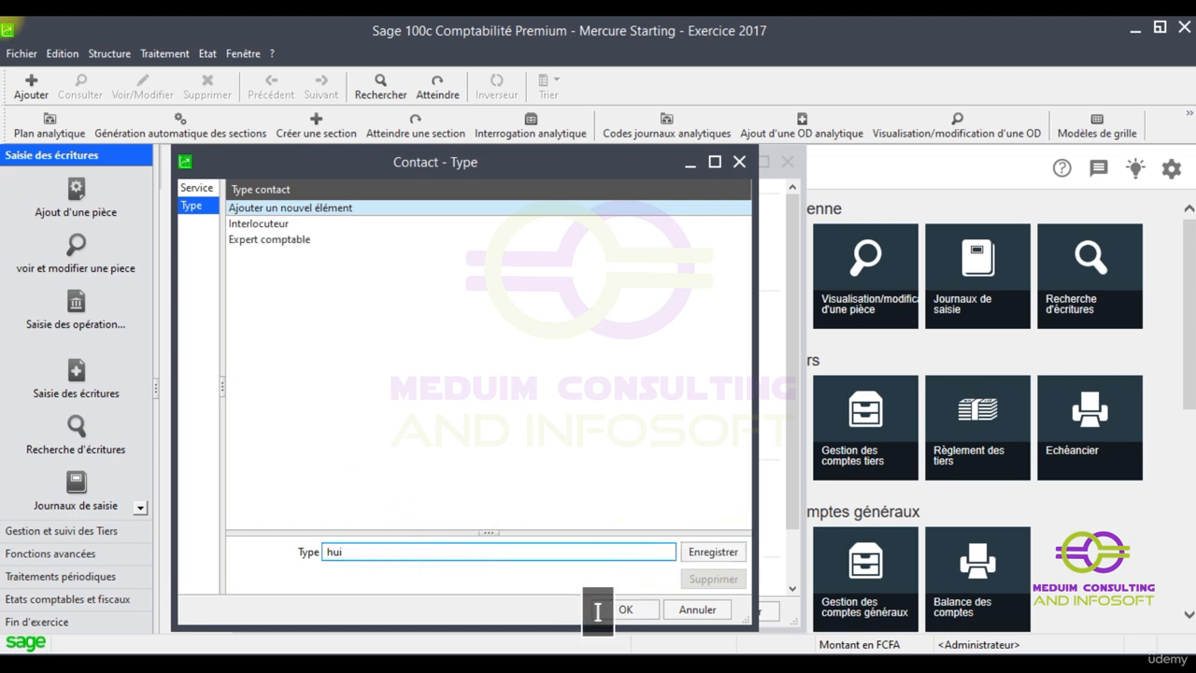
{"action": "key", "text": "BackSpace"}
{"action": "type", "text": "Hu"}
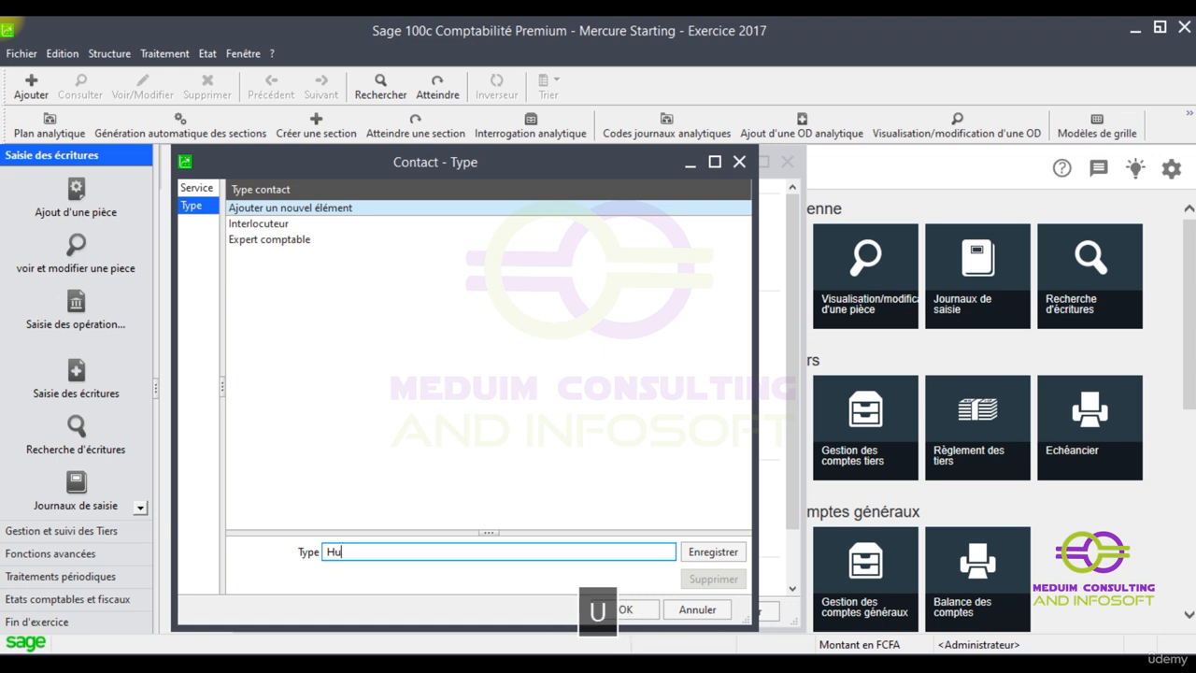
{"action": "type", "text": "ssier"}
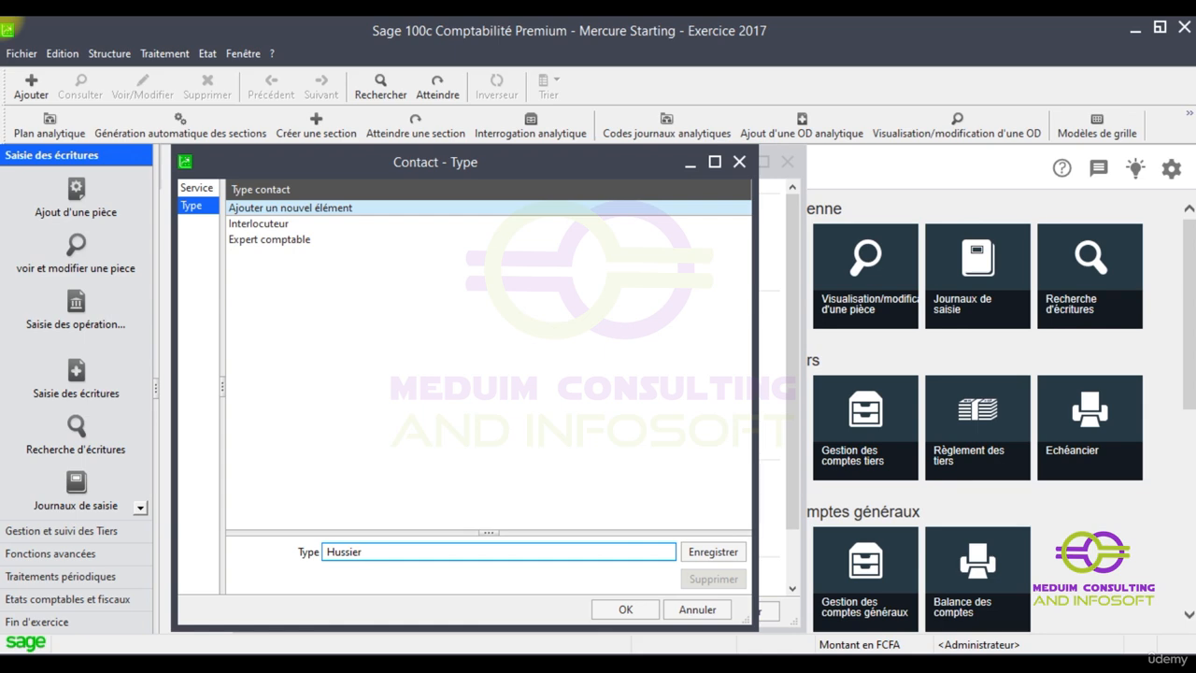
{"action": "key", "text": "Return"}
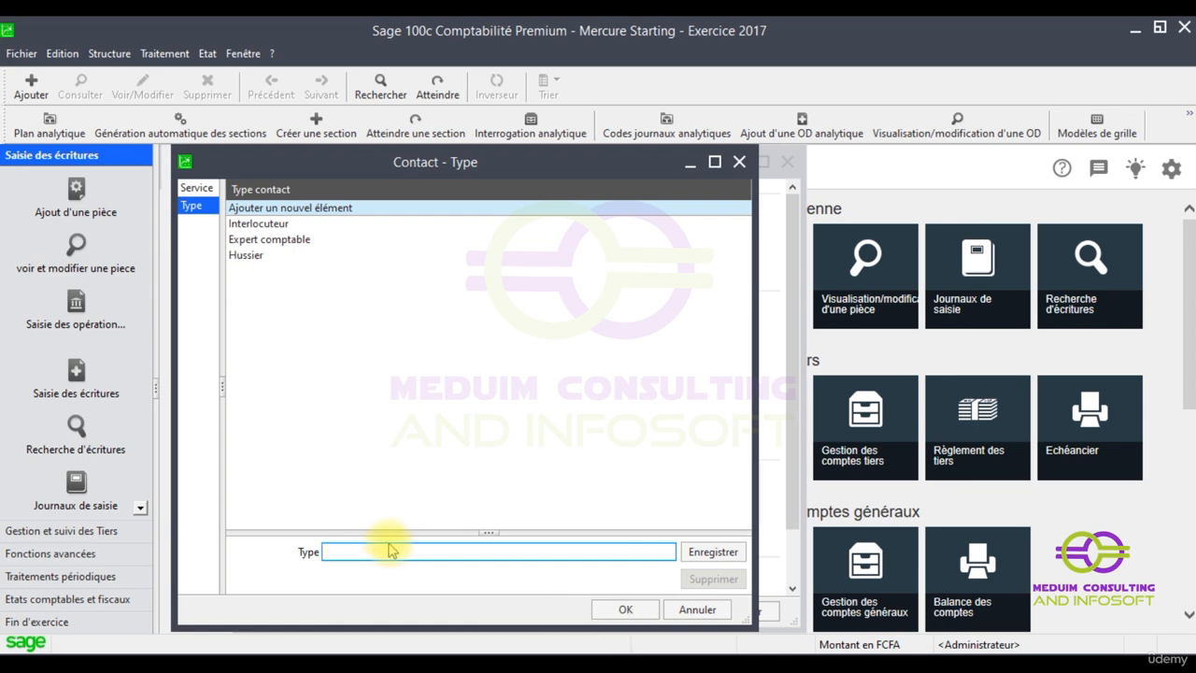
{"action": "type", "text": "Gre"}
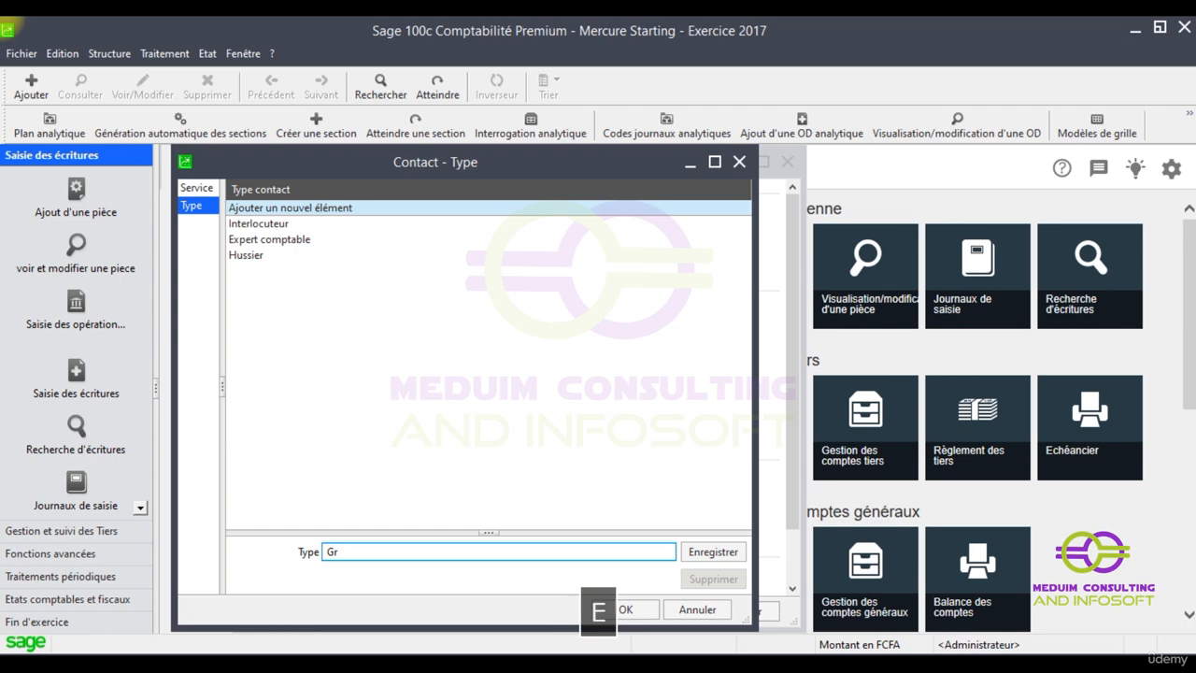
{"action": "type", "text": "ffier"}
{"action": "key", "text": "Return"}
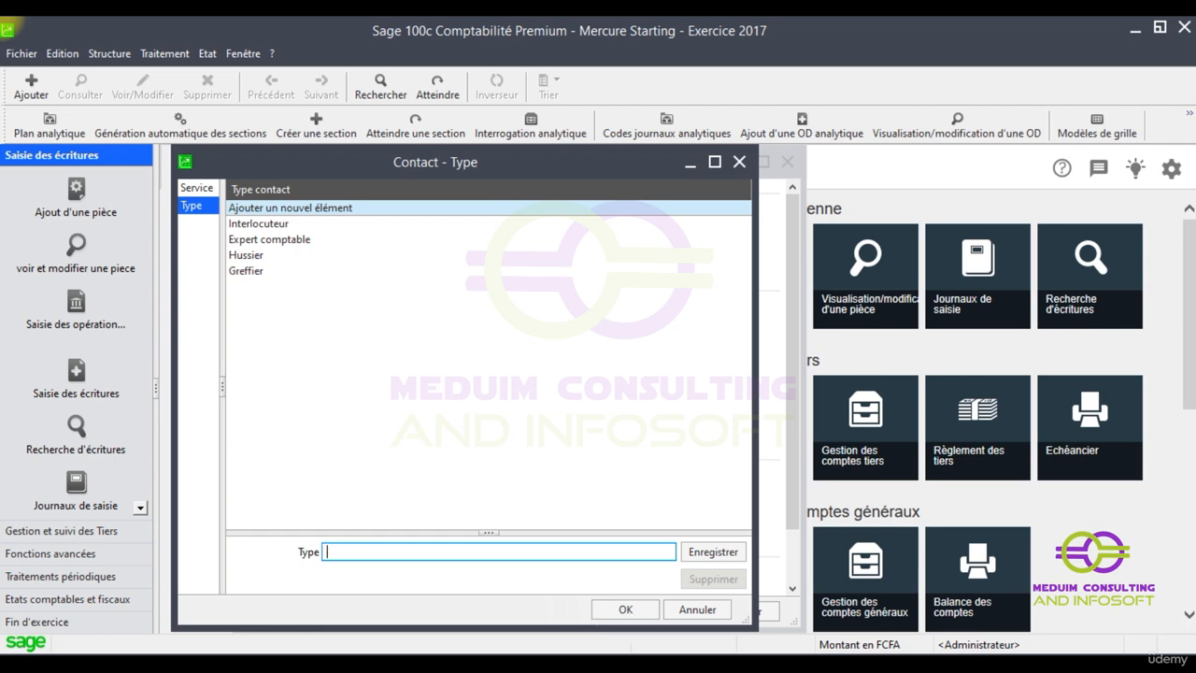
Add the Avocat contact type and return to the Service list
{"action": "type", "text": "avota"}
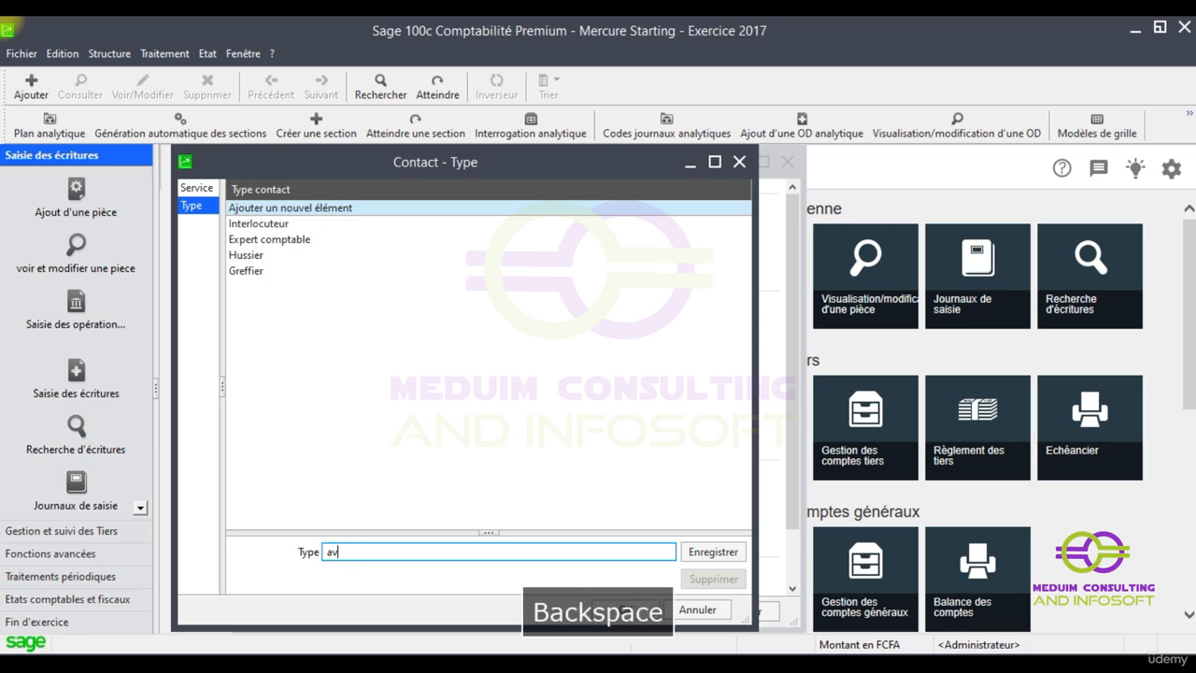
{"action": "type", "text": "Acota"}
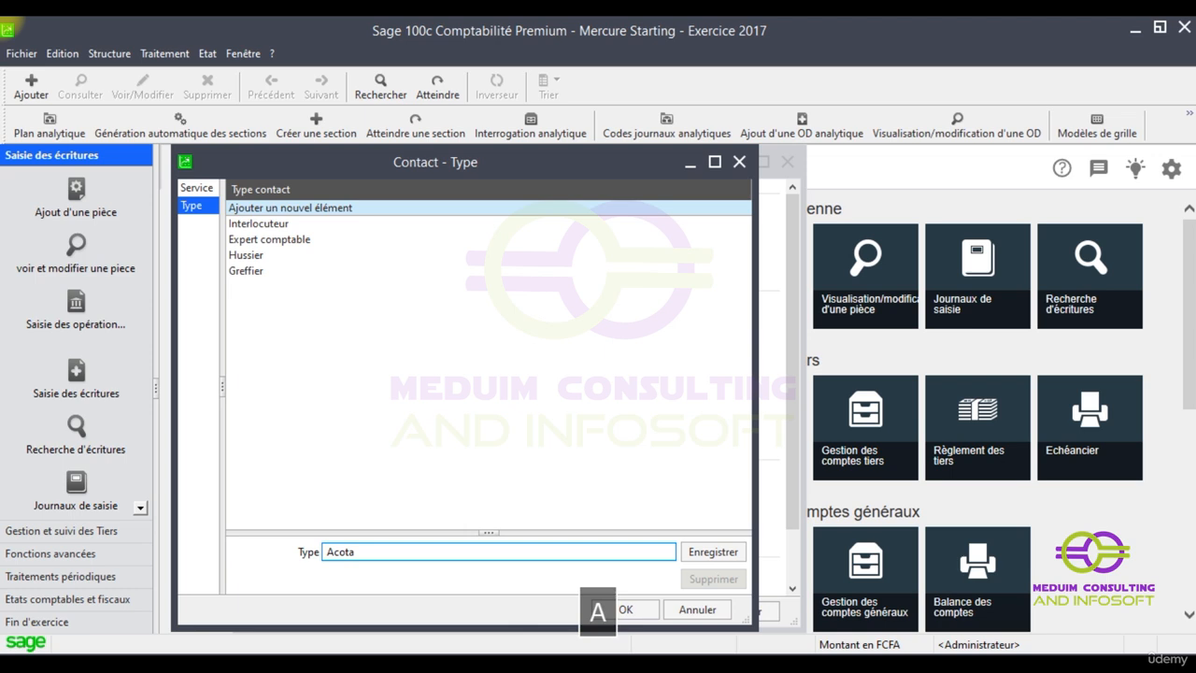
{"action": "key", "text": "BackSpace"}
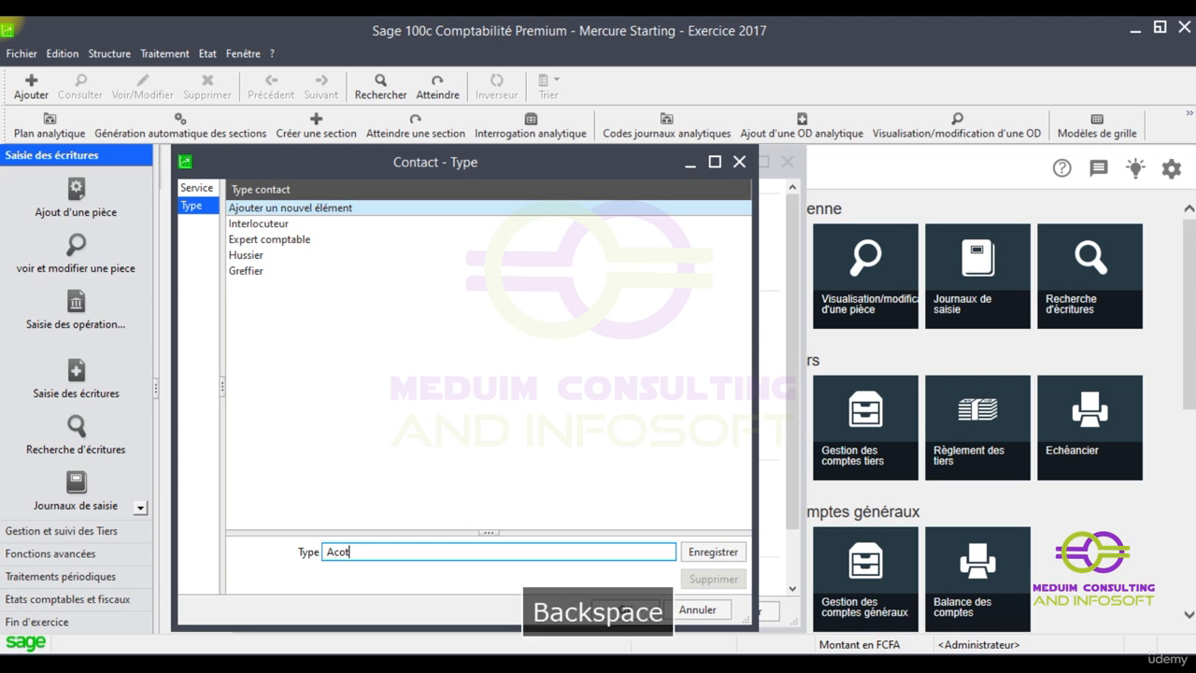
{"action": "type", "text": "vo"}
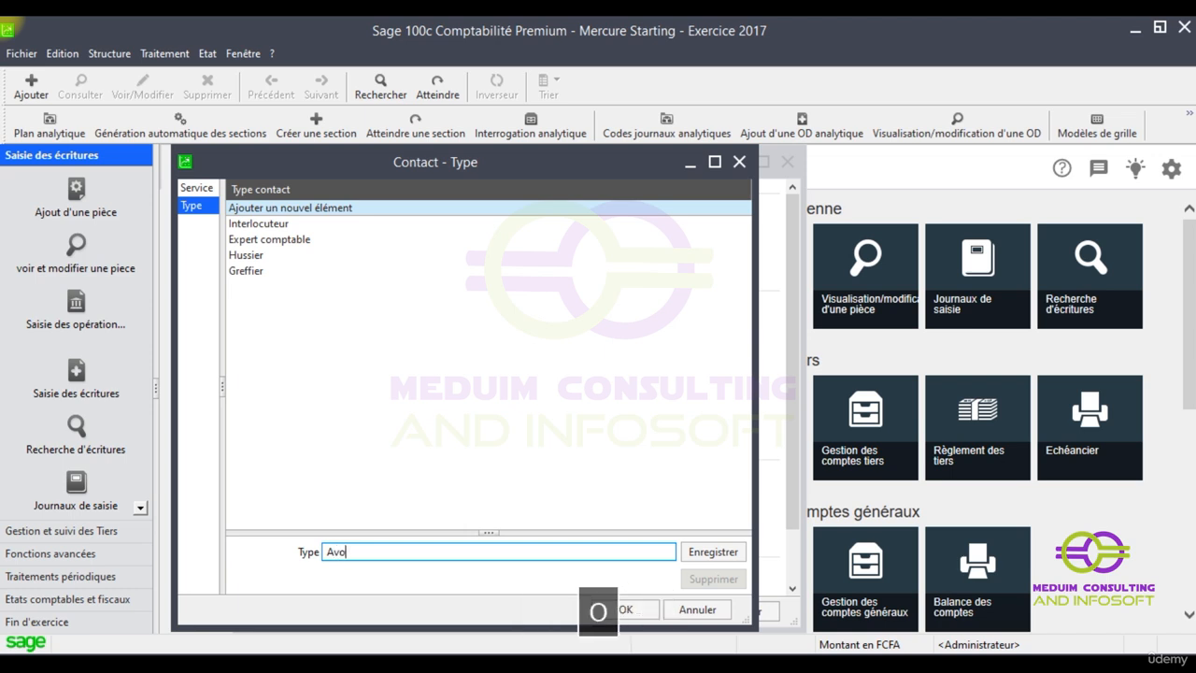
{"action": "type", "text": "cat"}
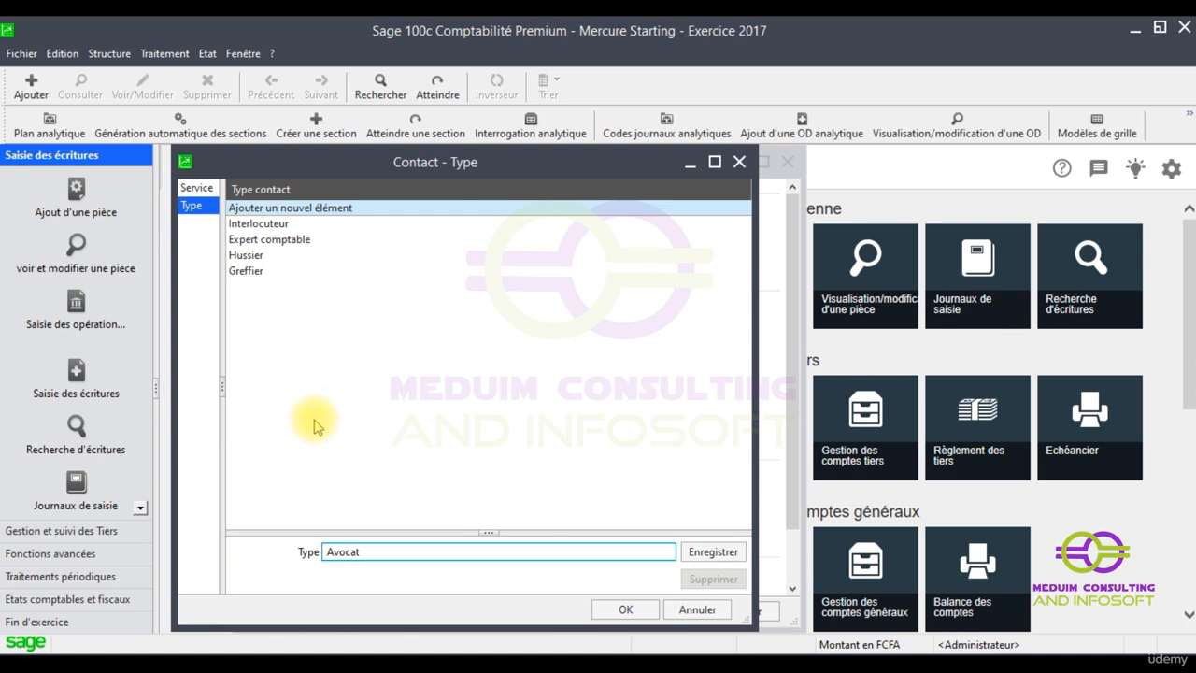
{"action": "left_click", "coordinate": [701, 552]}
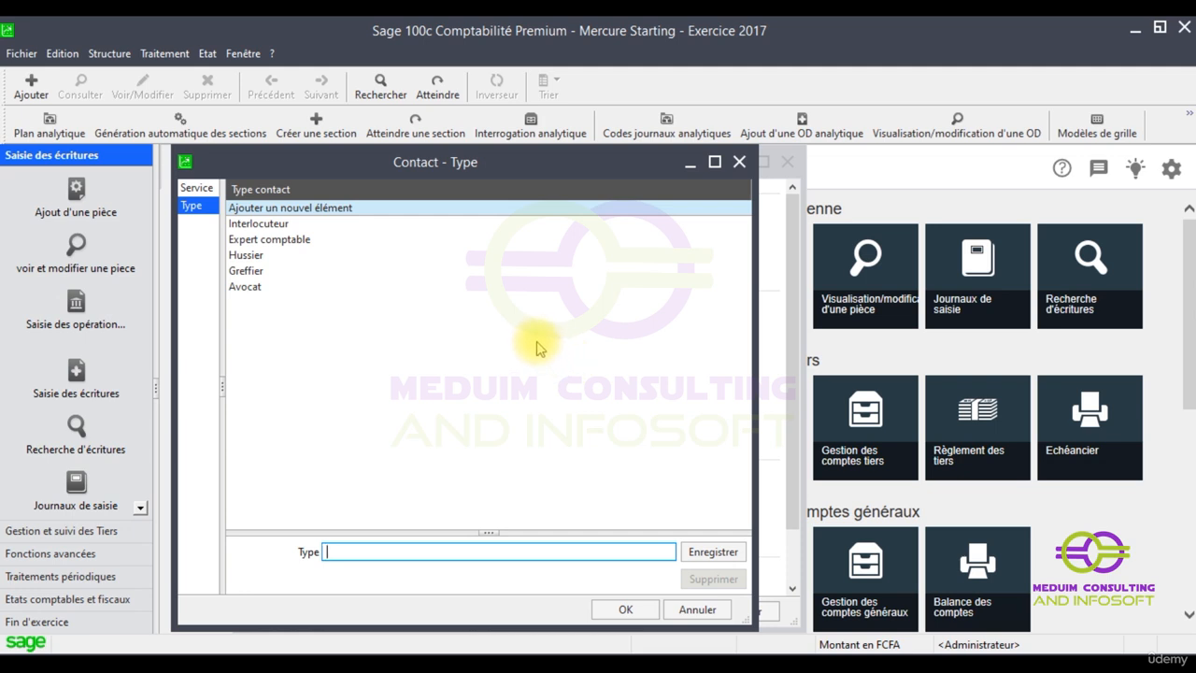
{"action": "left_click", "coordinate": [196, 188]}
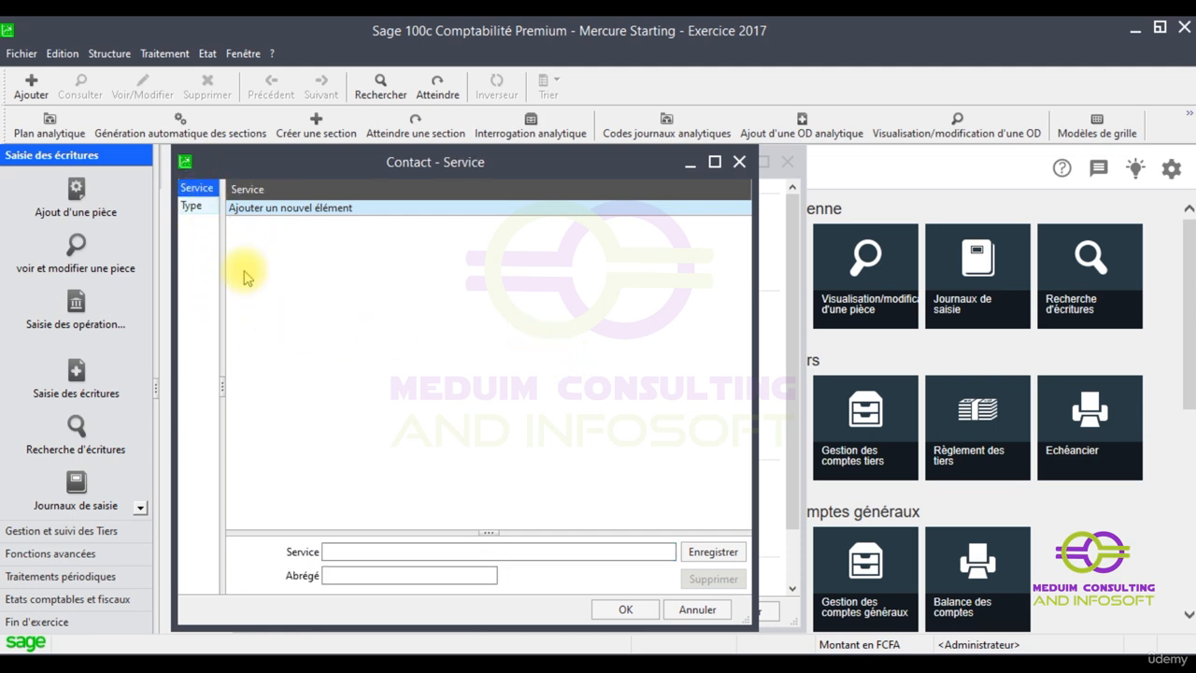
Add the services Direction (abbreviation DT) and Commerciale
{"action": "left_click", "coordinate": [355, 554]}
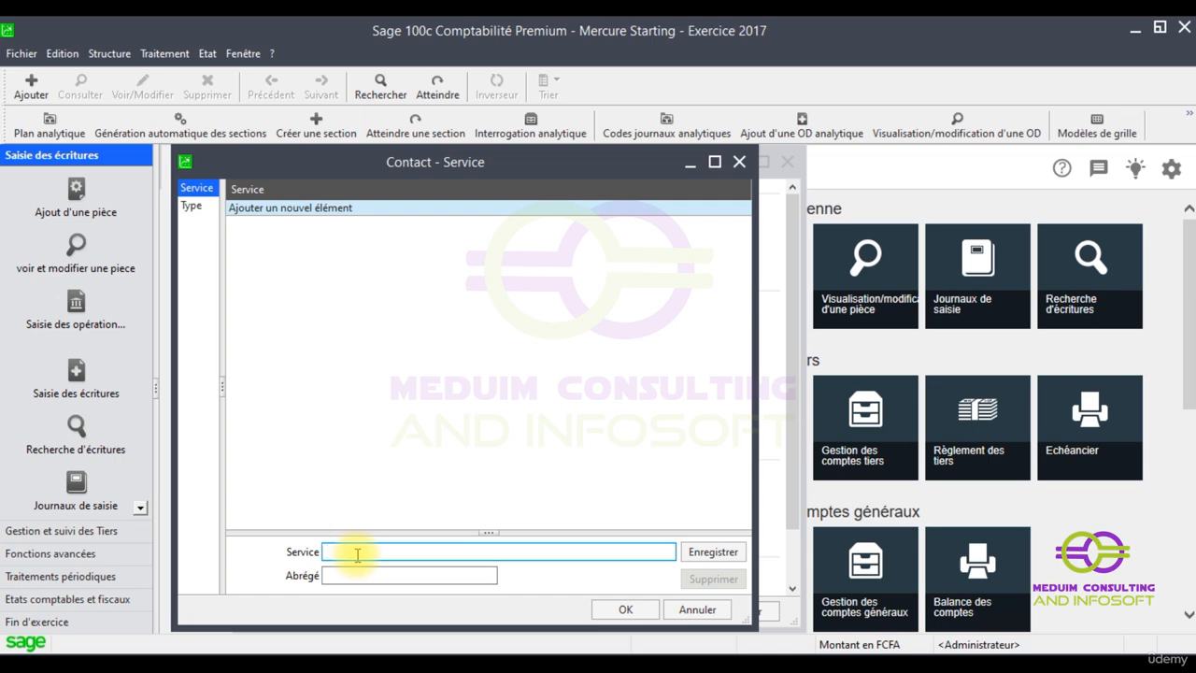
{"action": "type", "text": "dire"}
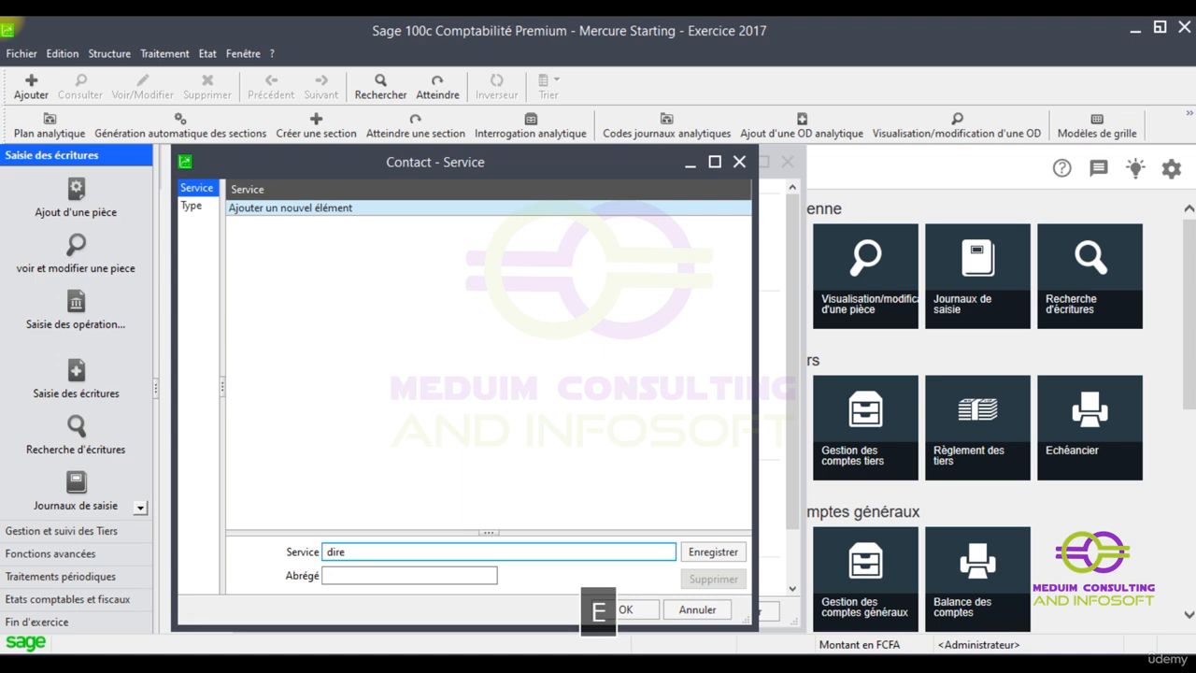
{"action": "key", "text": "BackSpace"}
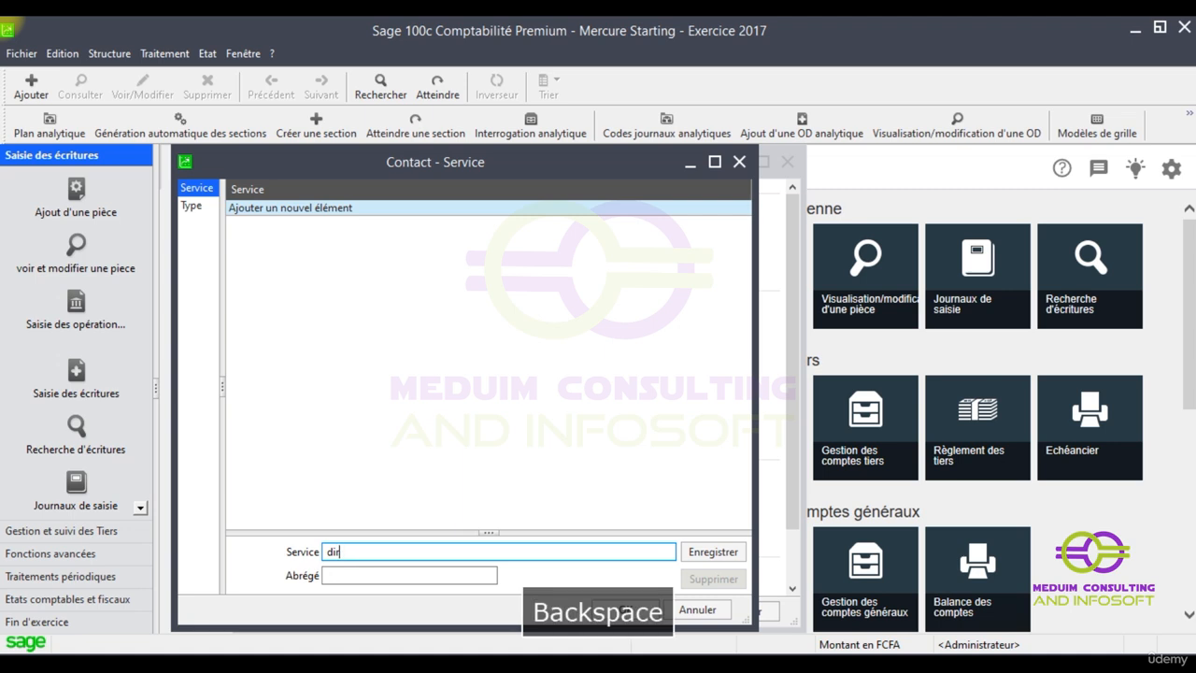
{"action": "type", "text": "Dire"}
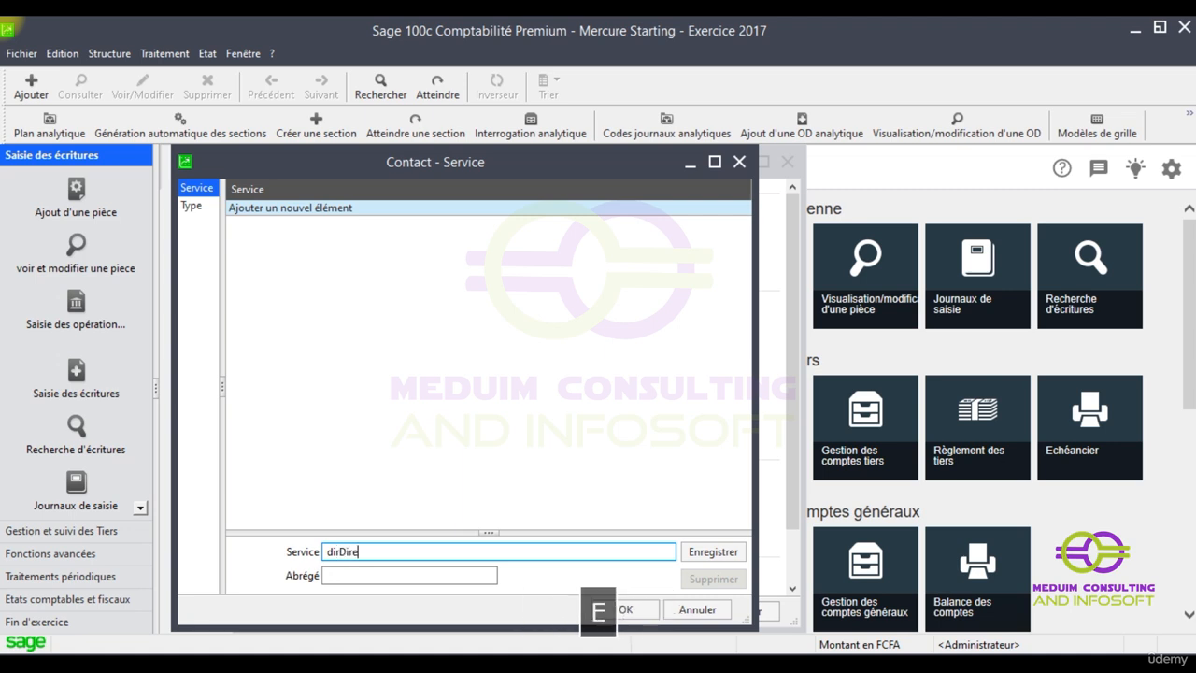
{"action": "type", "text": "ction"}
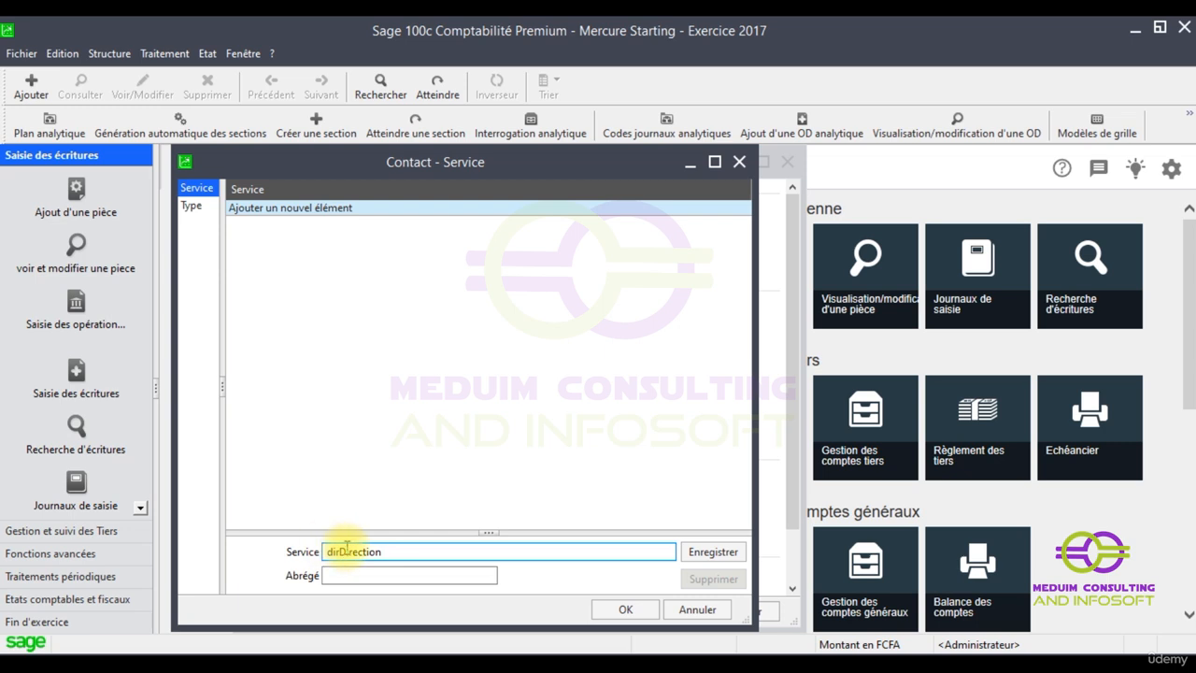
{"action": "key", "text": "BackSpace"}
{"action": "key", "text": "BackSpace"}
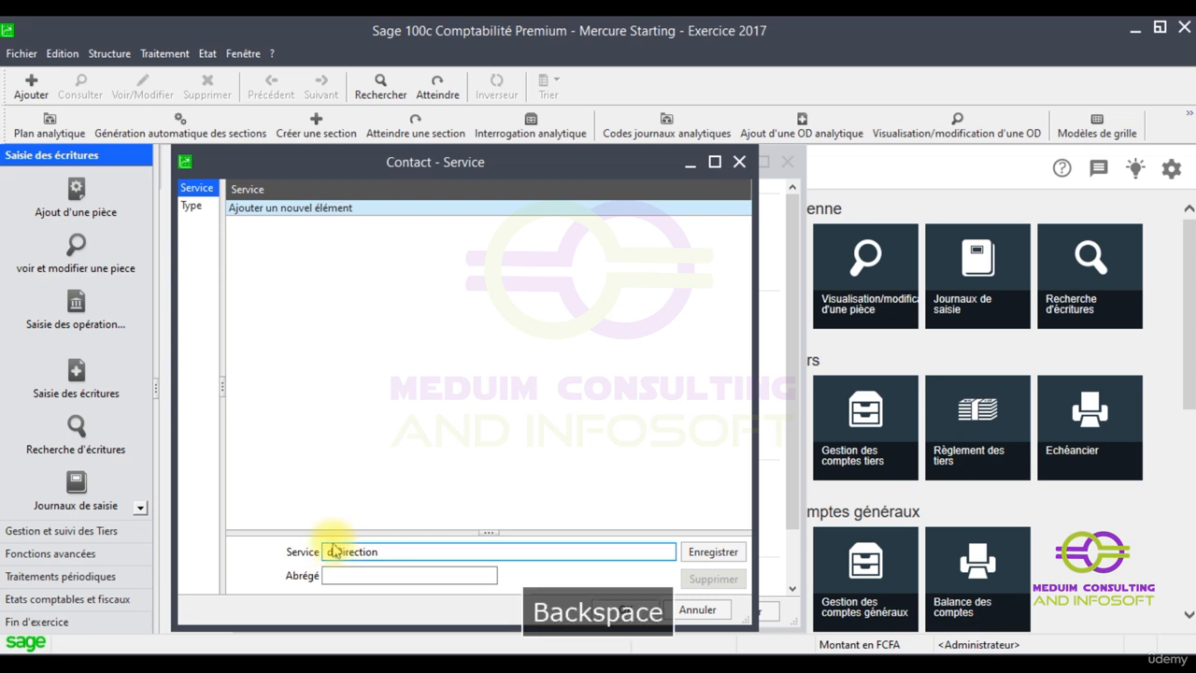
{"action": "left_click", "coordinate": [344, 575]}
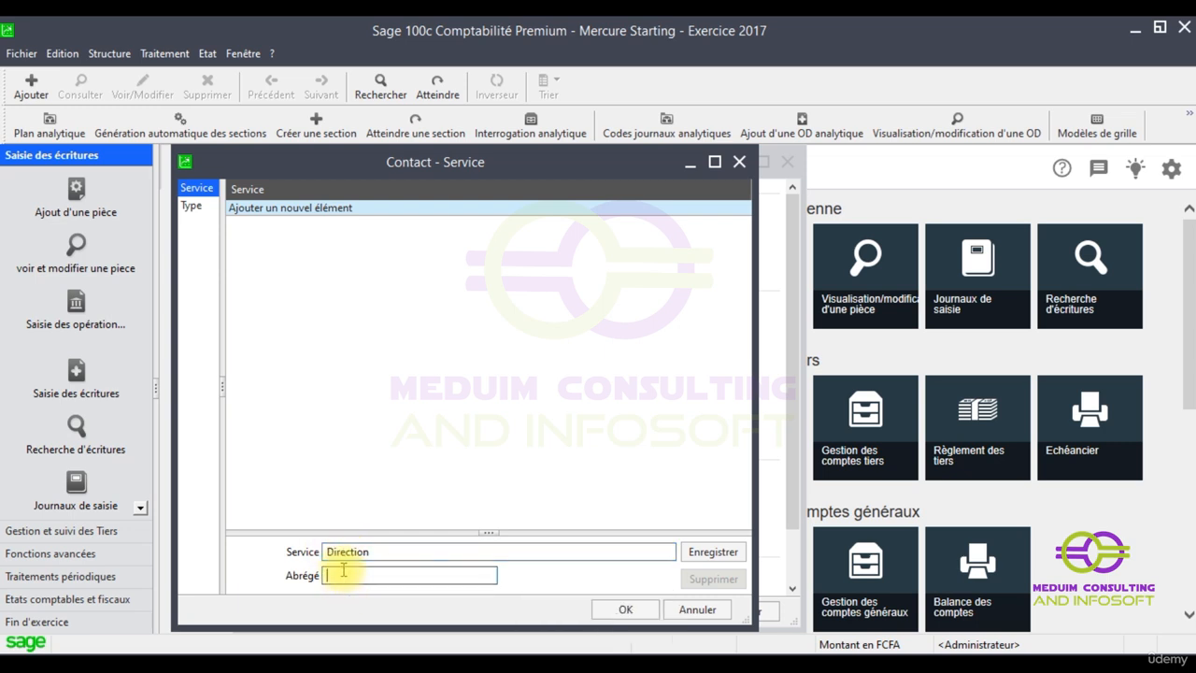
{"action": "type", "text": "D"}
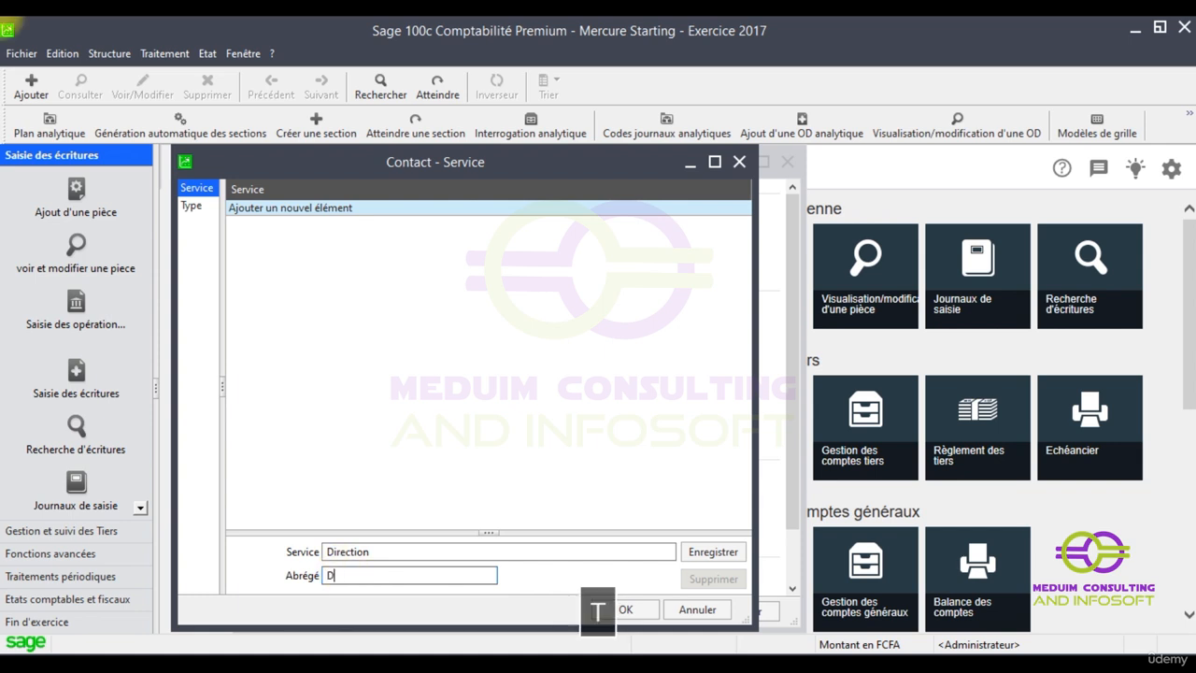
{"action": "type", "text": "T"}
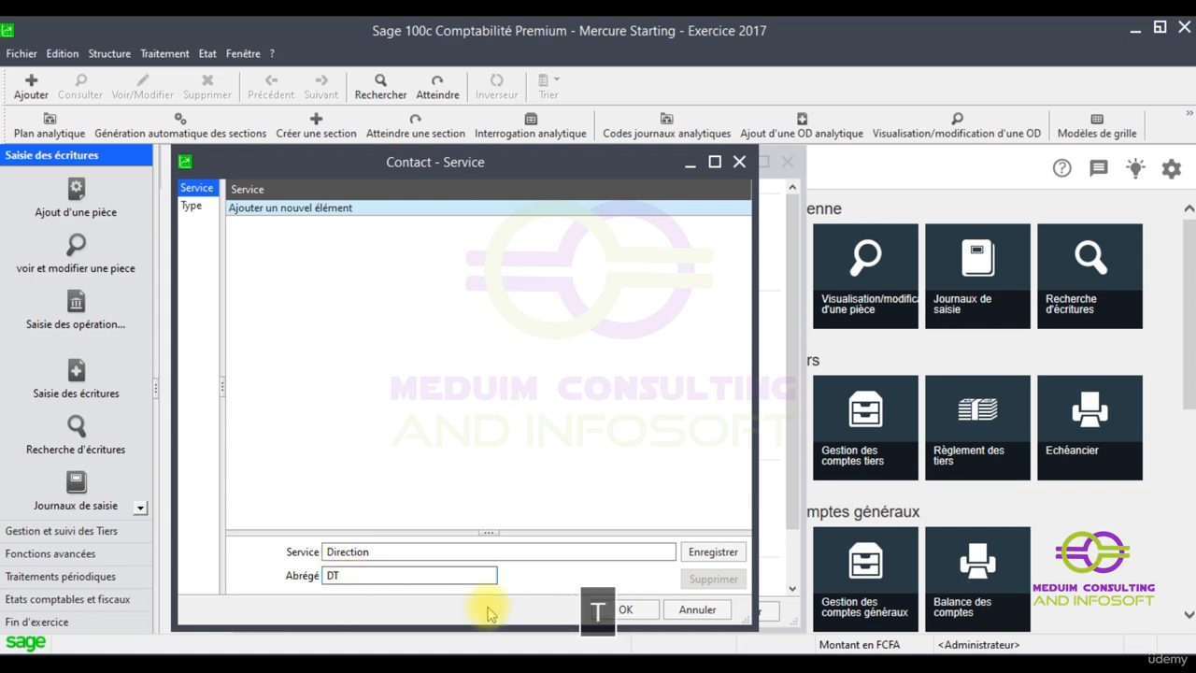
{"action": "left_click", "coordinate": [707, 551]}
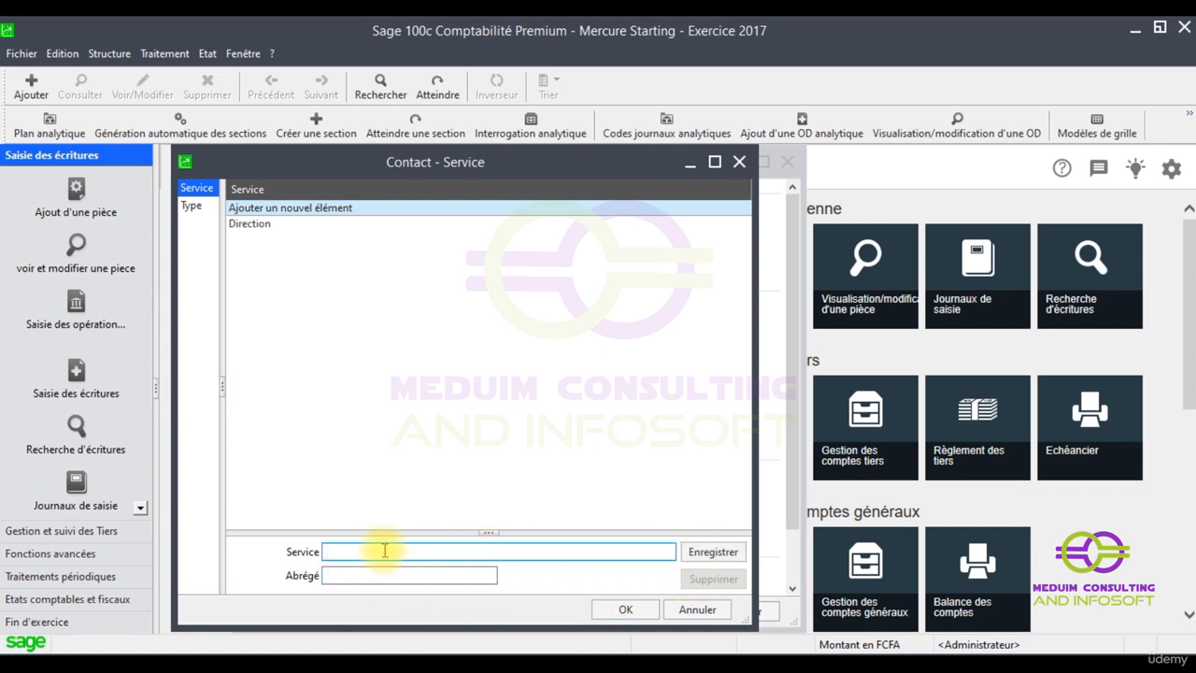
{"action": "type", "text": "co"}
{"action": "key", "text": "BackSpace"}
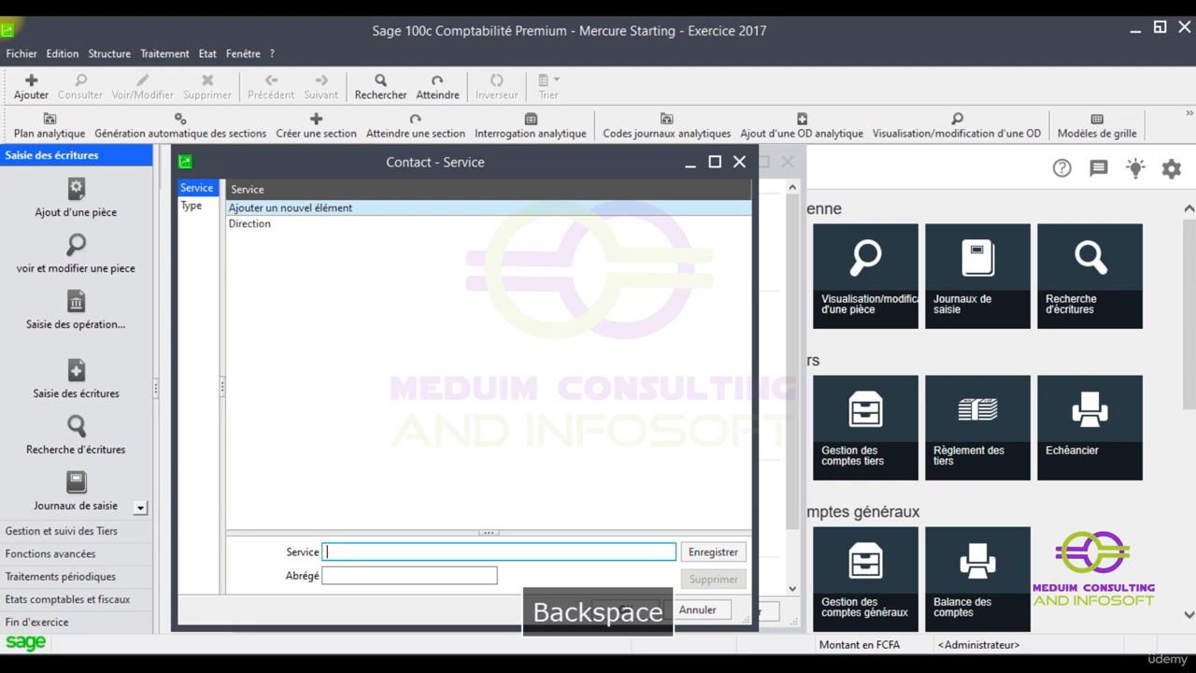
{"action": "type", "text": "Commerciale"}
{"action": "key", "text": "Return"}
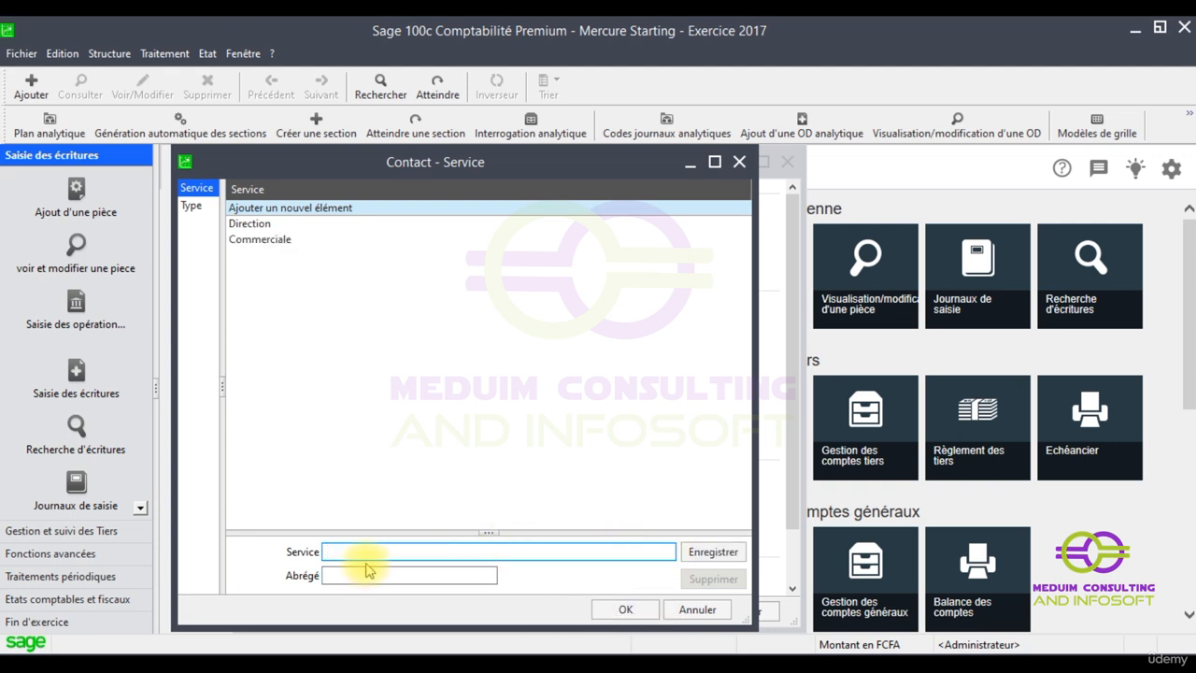
Add the services Comptable (CPT) and Juridique (JRD), then confirm the list with OK
{"action": "type", "text": "comp"}
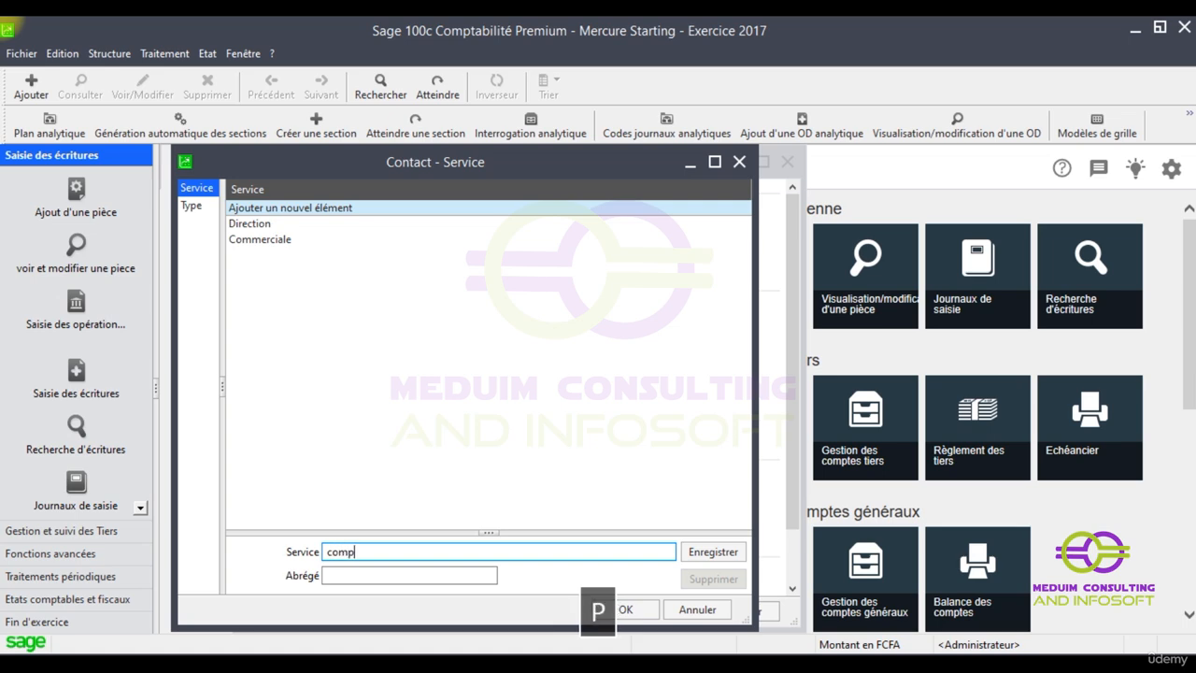
{"action": "type", "text": "table"}
{"action": "key", "text": "Tab"}
{"action": "type", "text": "CPT"}
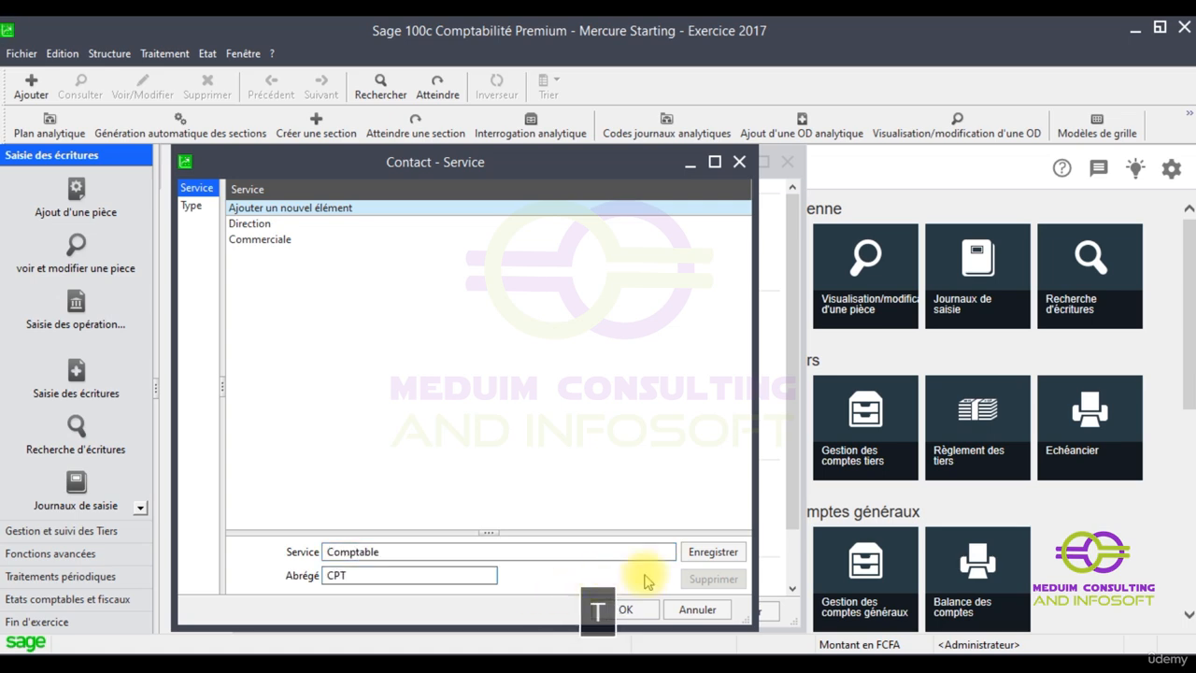
{"action": "left_click", "coordinate": [714, 556]}
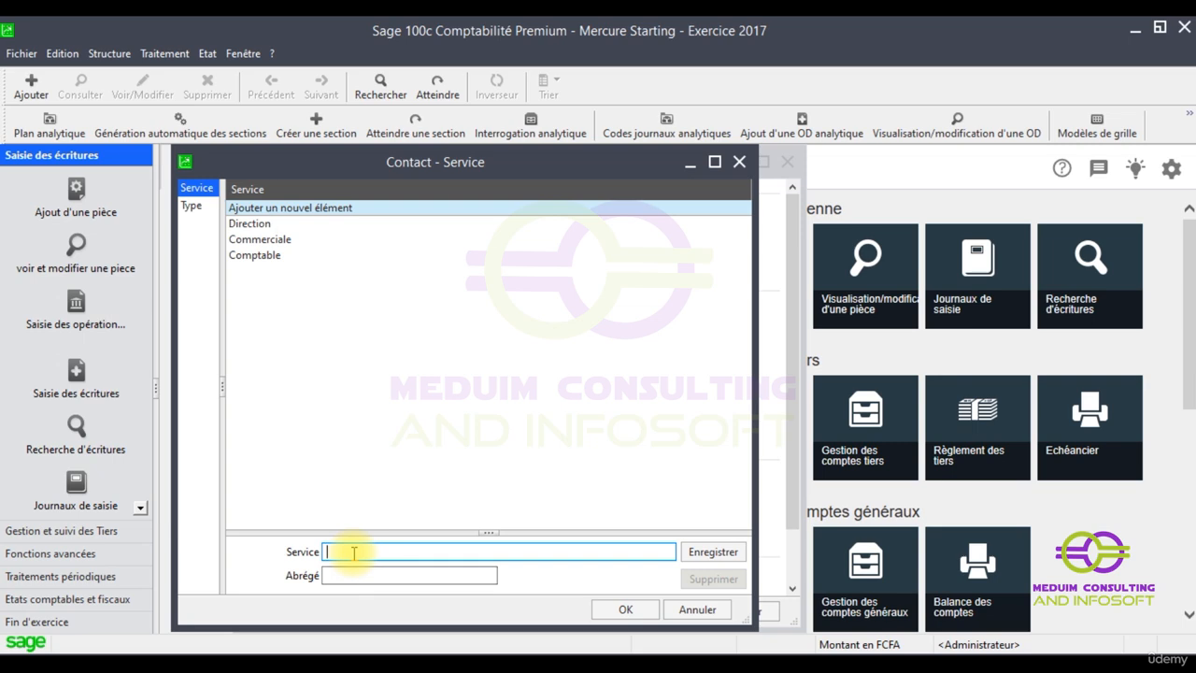
{"action": "type", "text": "jur"}
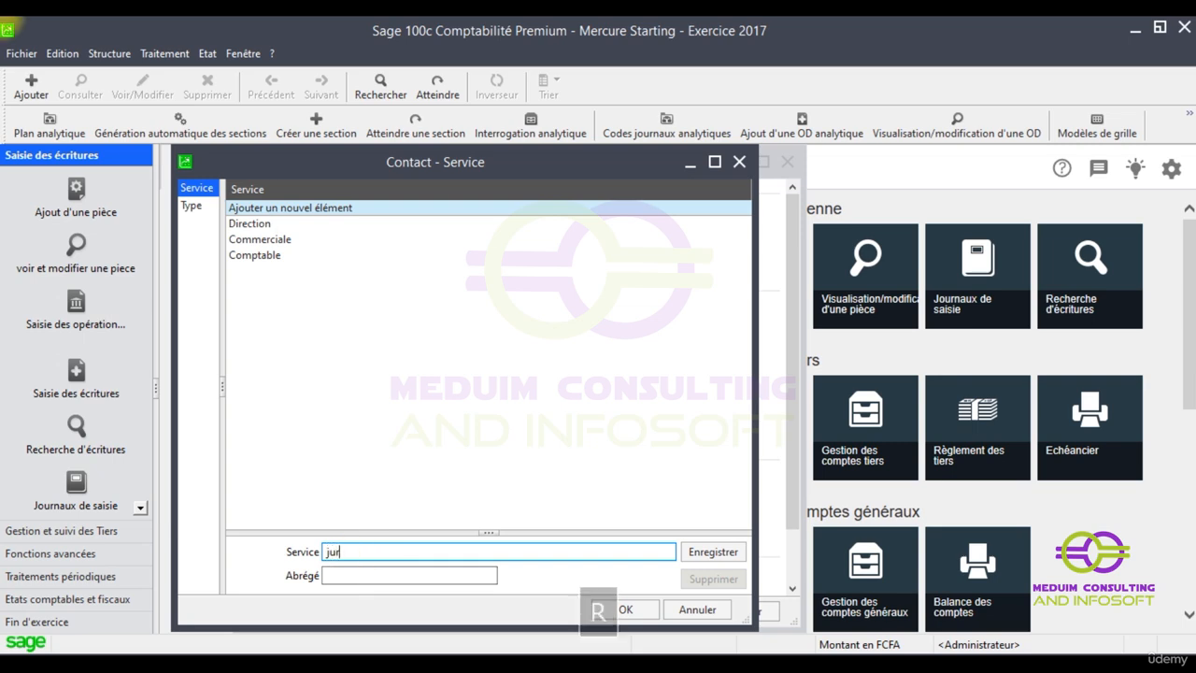
{"action": "type", "text": "idique"}
{"action": "key", "text": "Tab"}
{"action": "type", "text": "JRD"}
{"action": "left_click", "coordinate": [713, 553]}
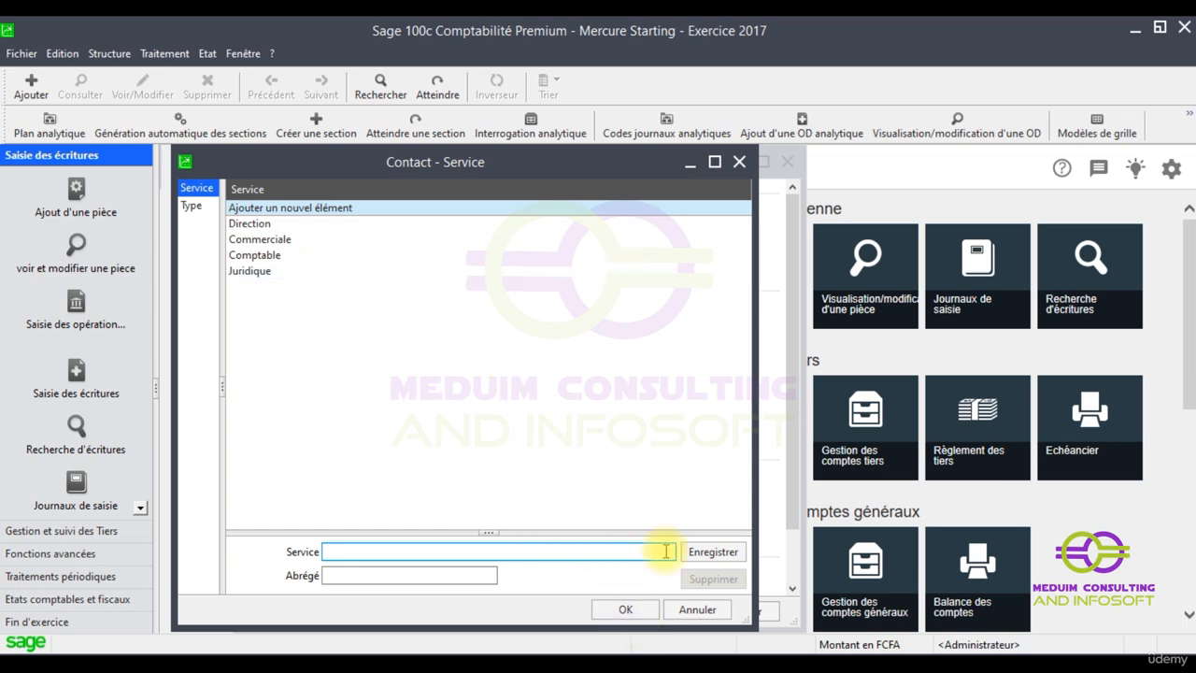
{"action": "left_click", "coordinate": [628, 610]}
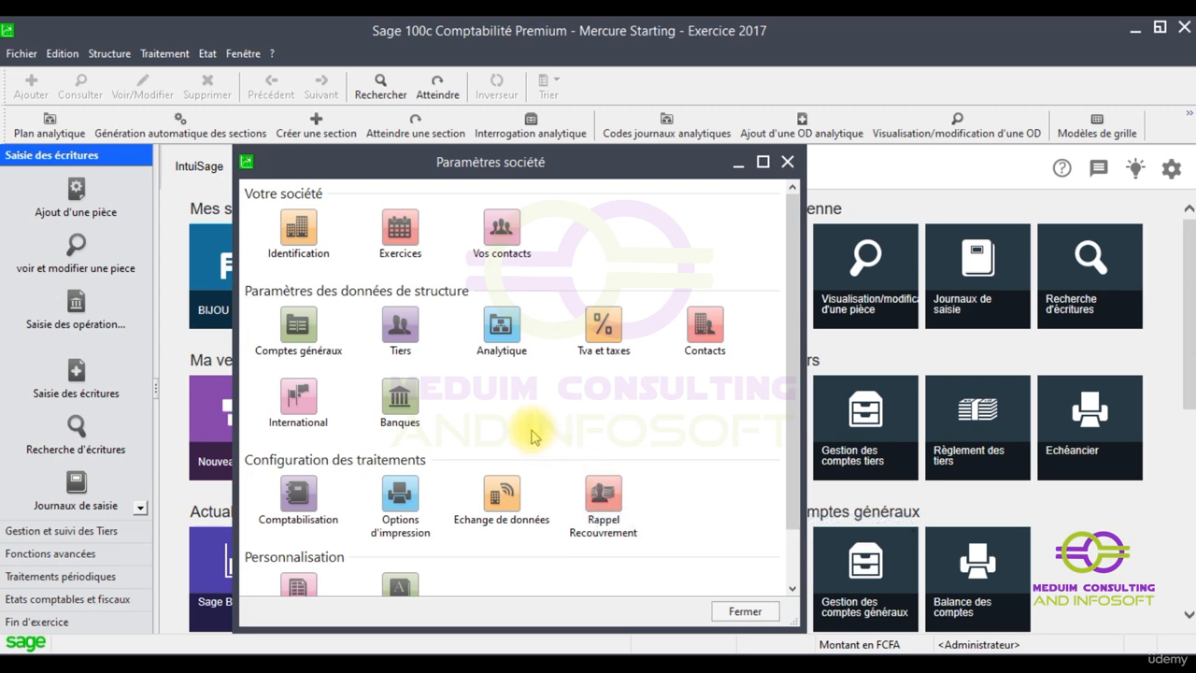
Reopen Paramètres société, open Identification and go to its empty Contacts page
{"action": "left_click", "coordinate": [788, 161]}
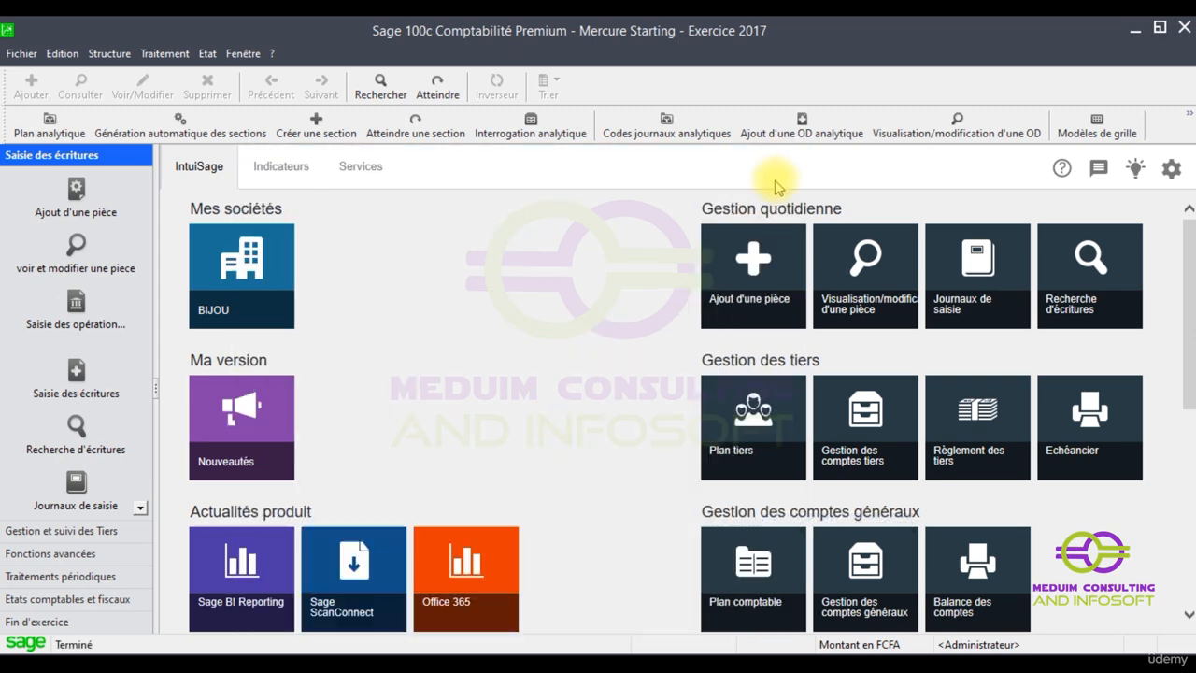
{"action": "left_click", "coordinate": [21, 53]}
{"action": "left_click", "coordinate": [91, 167]}
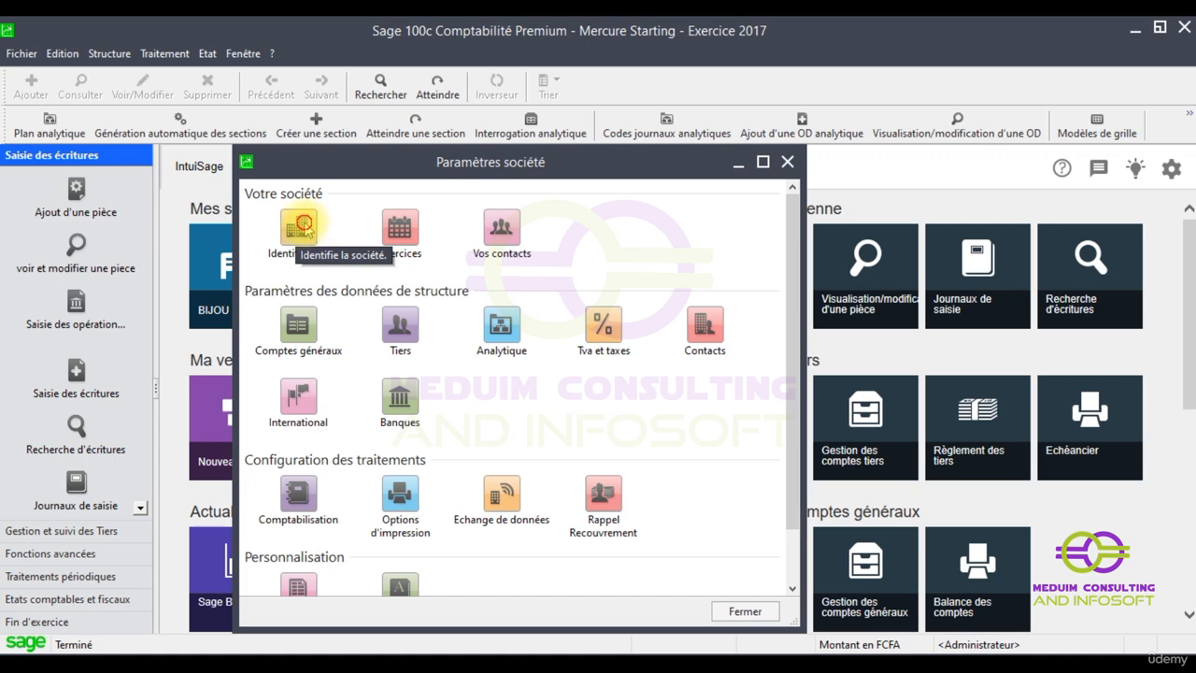
{"action": "double_click", "coordinate": [303, 232]}
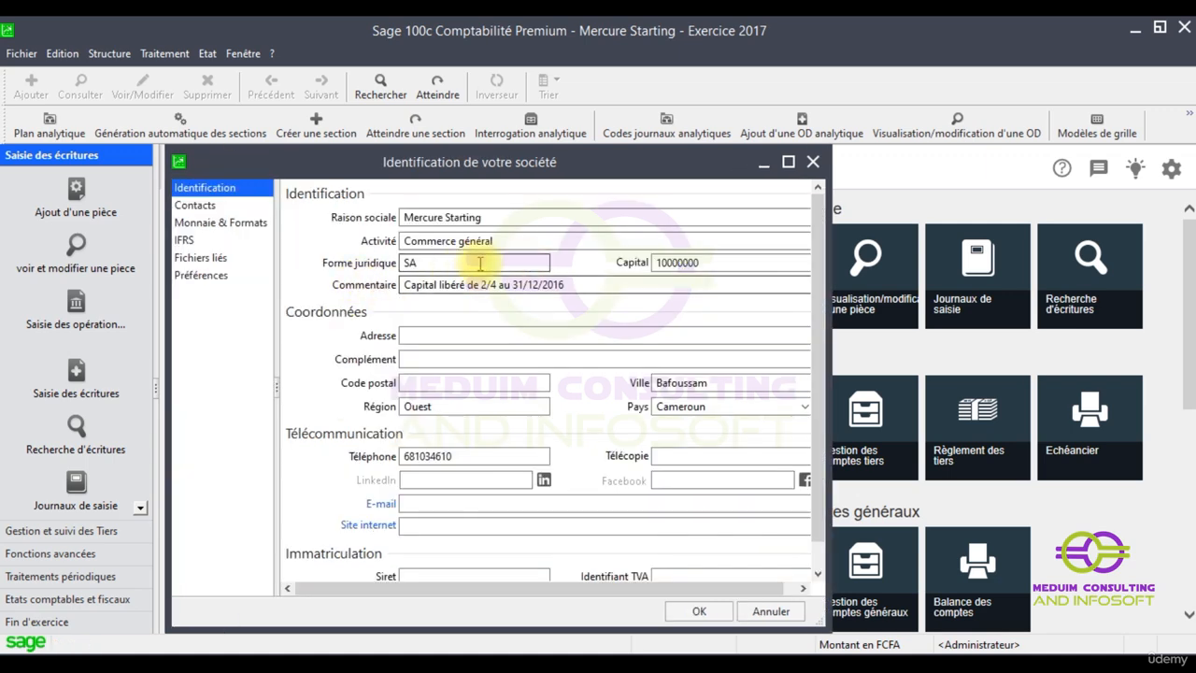
{"action": "left_click", "coordinate": [211, 209]}
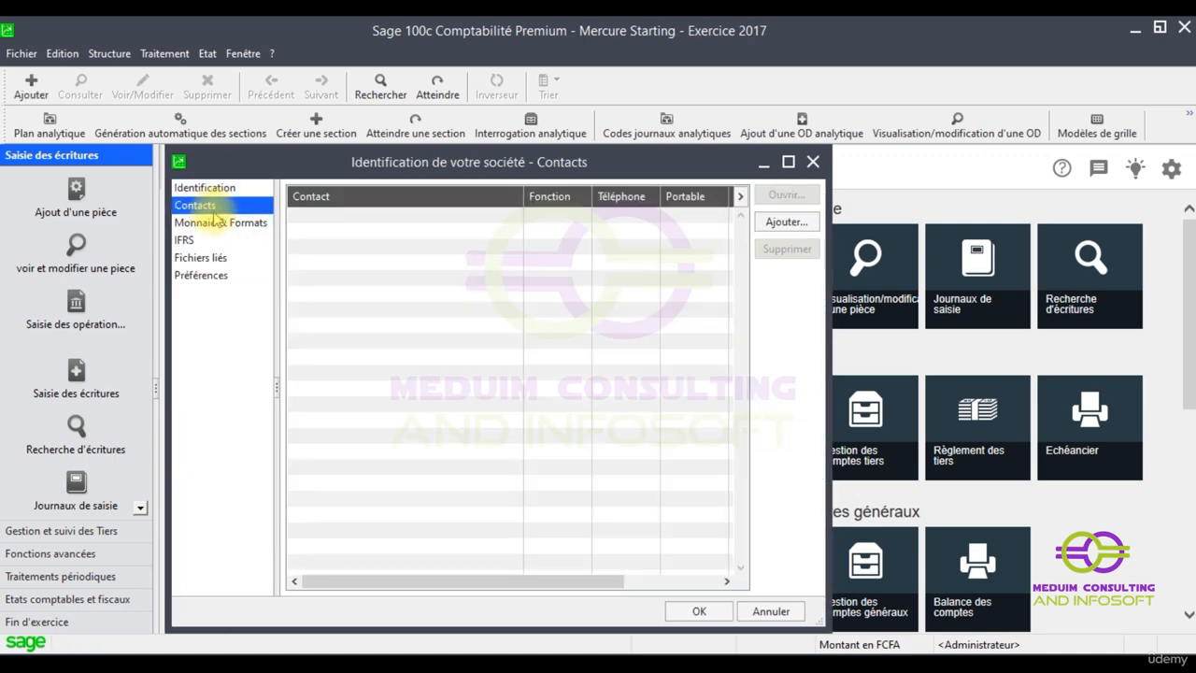
Add a new contact, moving the first name from the Nom field into Prénom
{"action": "left_click", "coordinate": [785, 221]}
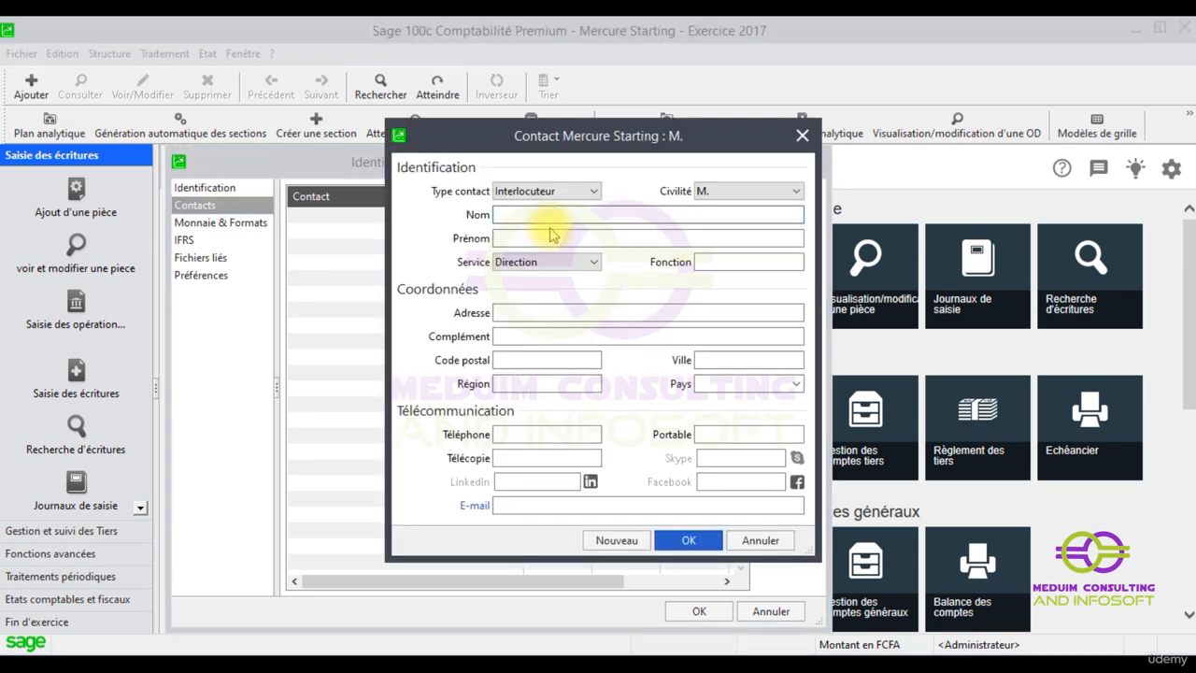
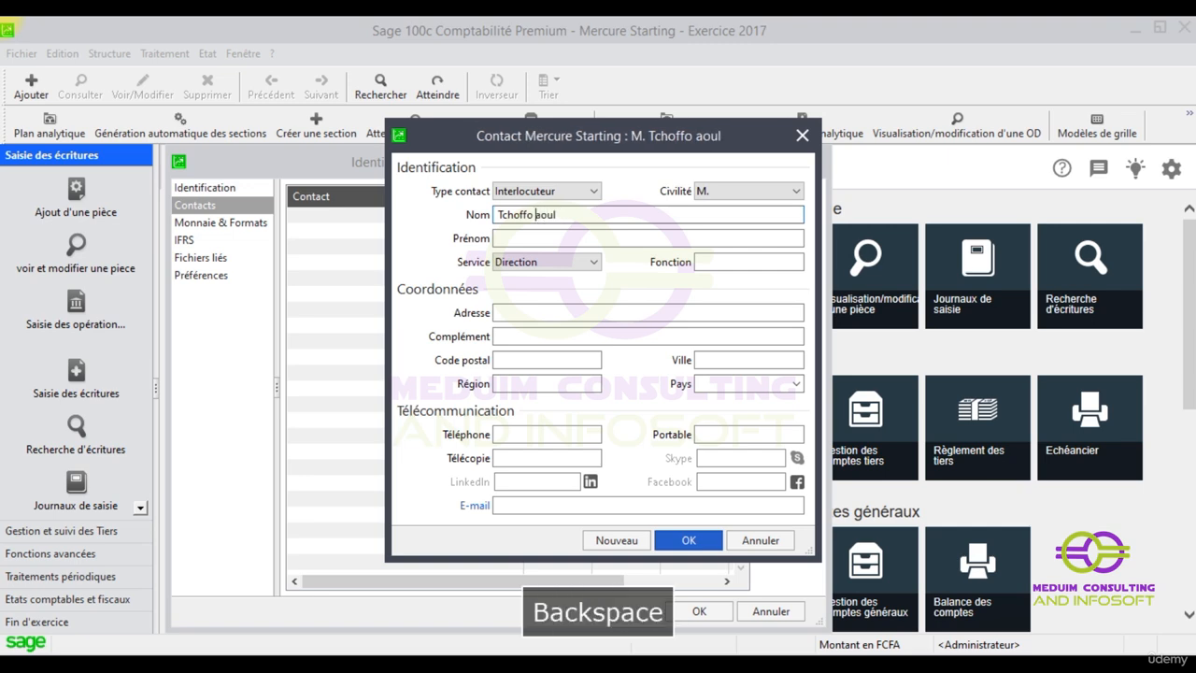
{"action": "left_click", "coordinate": [581, 237]}
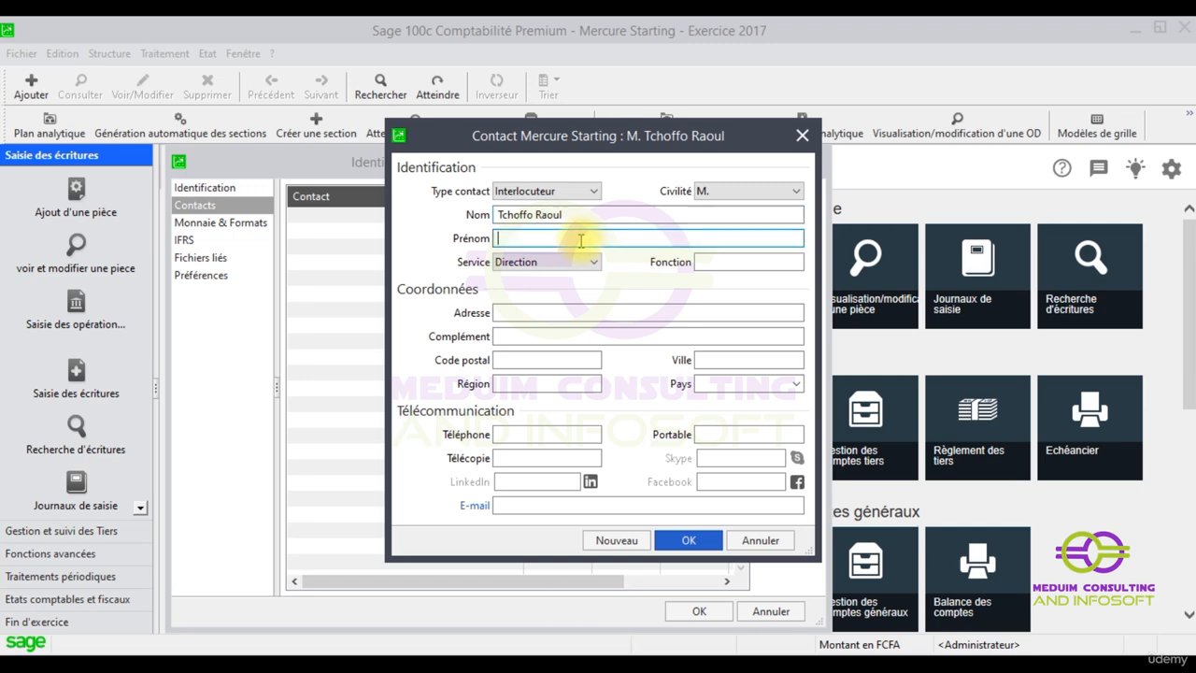
{"action": "left_click_drag", "start_coordinate": [580, 216], "coordinate": [549, 217]}
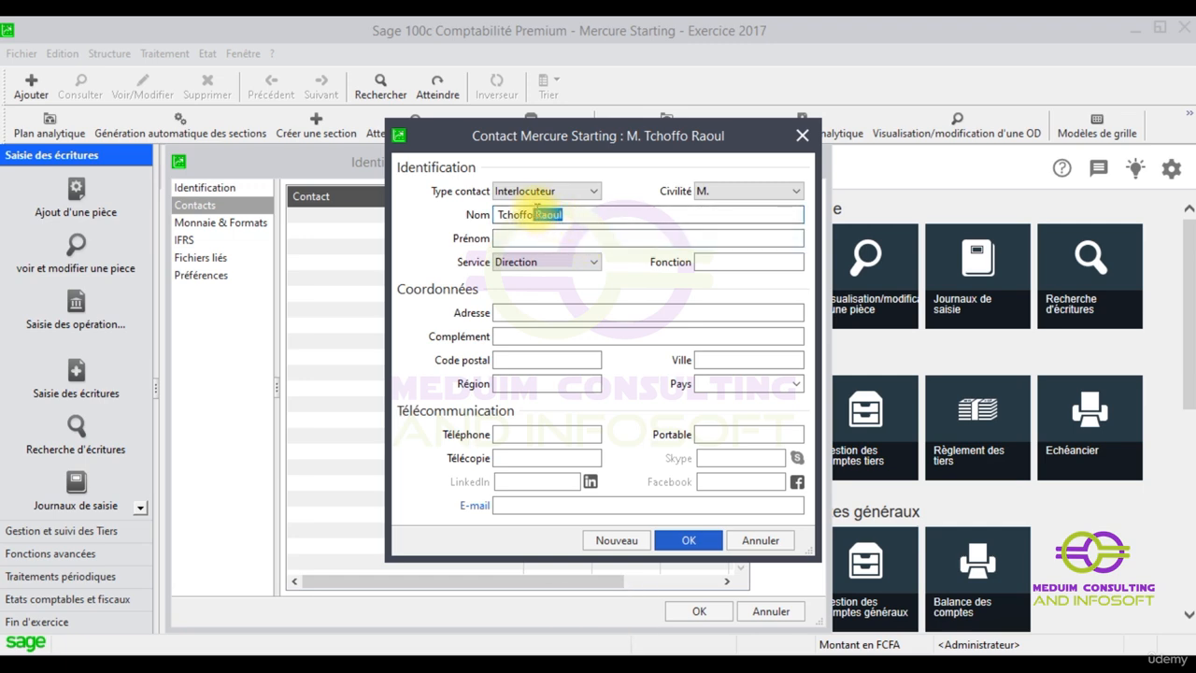
{"action": "key", "text": "ctrl+x"}
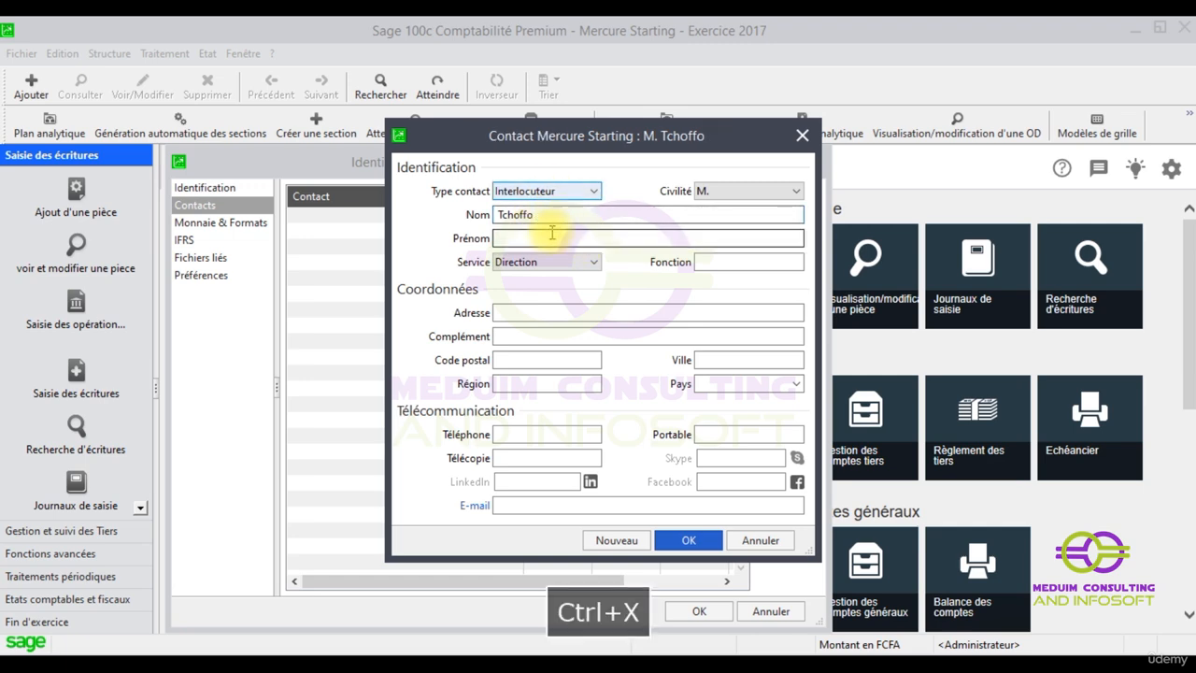
{"action": "left_click", "coordinate": [541, 238]}
{"action": "key", "text": "ctrl+v"}
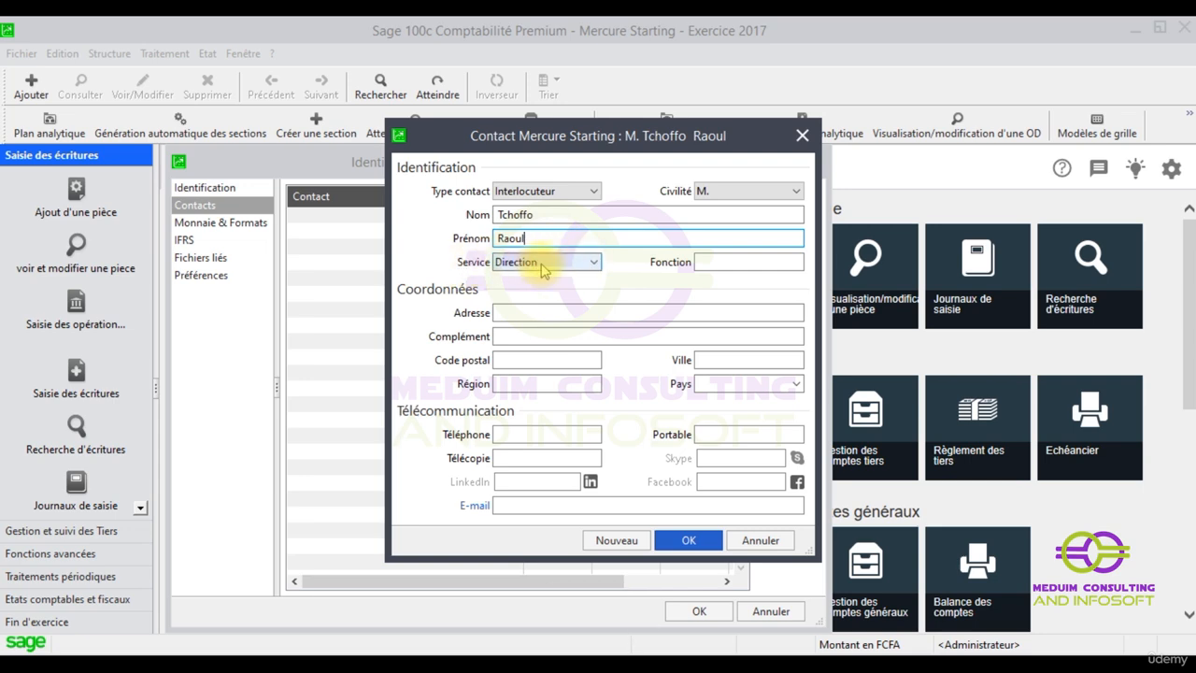
Keep Direction as the contact's service and enter PCA as the function
{"action": "left_click", "coordinate": [596, 261]}
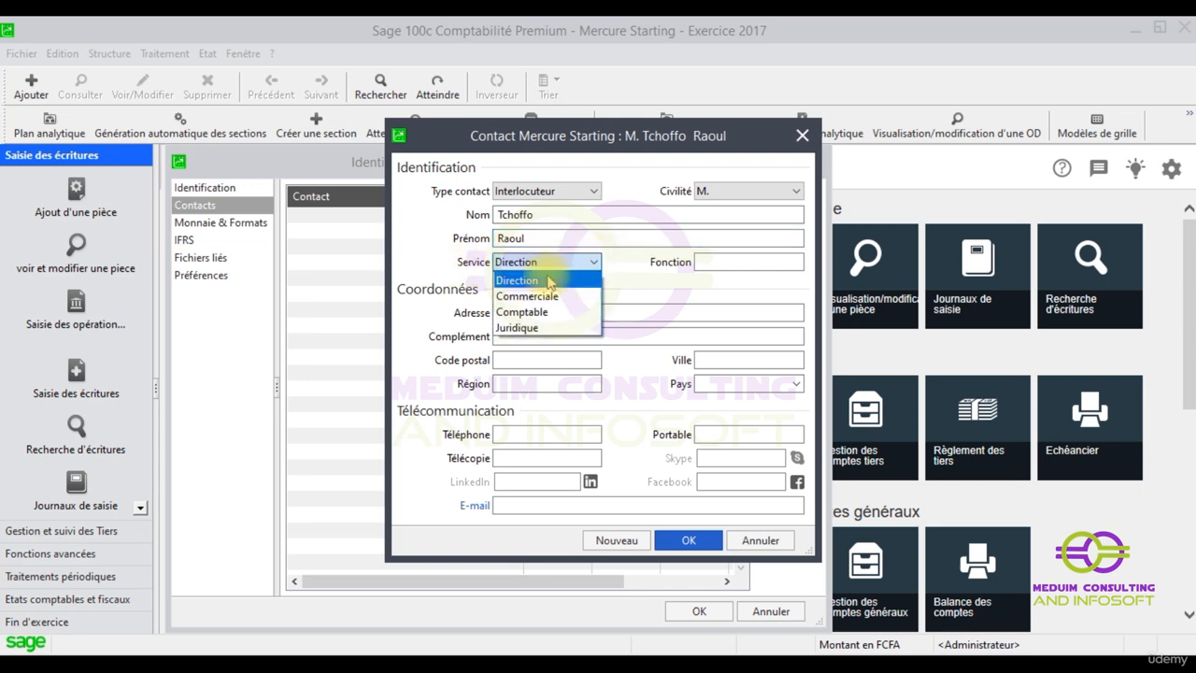
{"action": "left_click", "coordinate": [553, 280]}
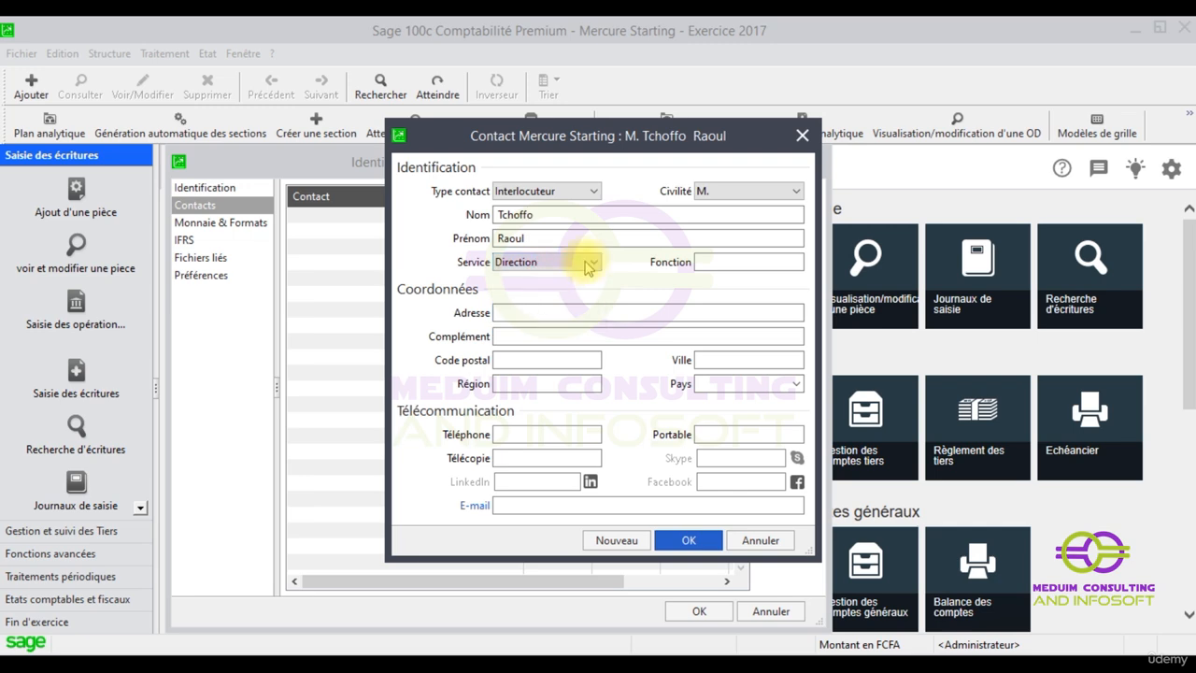
{"action": "left_click", "coordinate": [598, 261]}
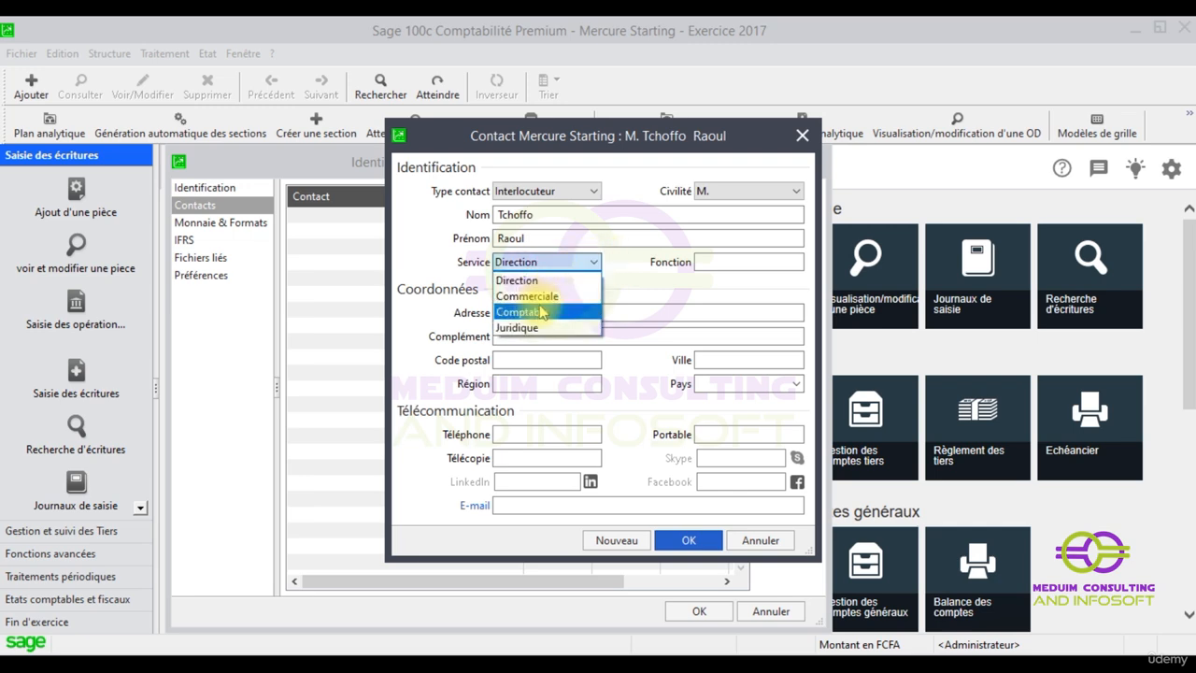
{"action": "left_click", "coordinate": [718, 260]}
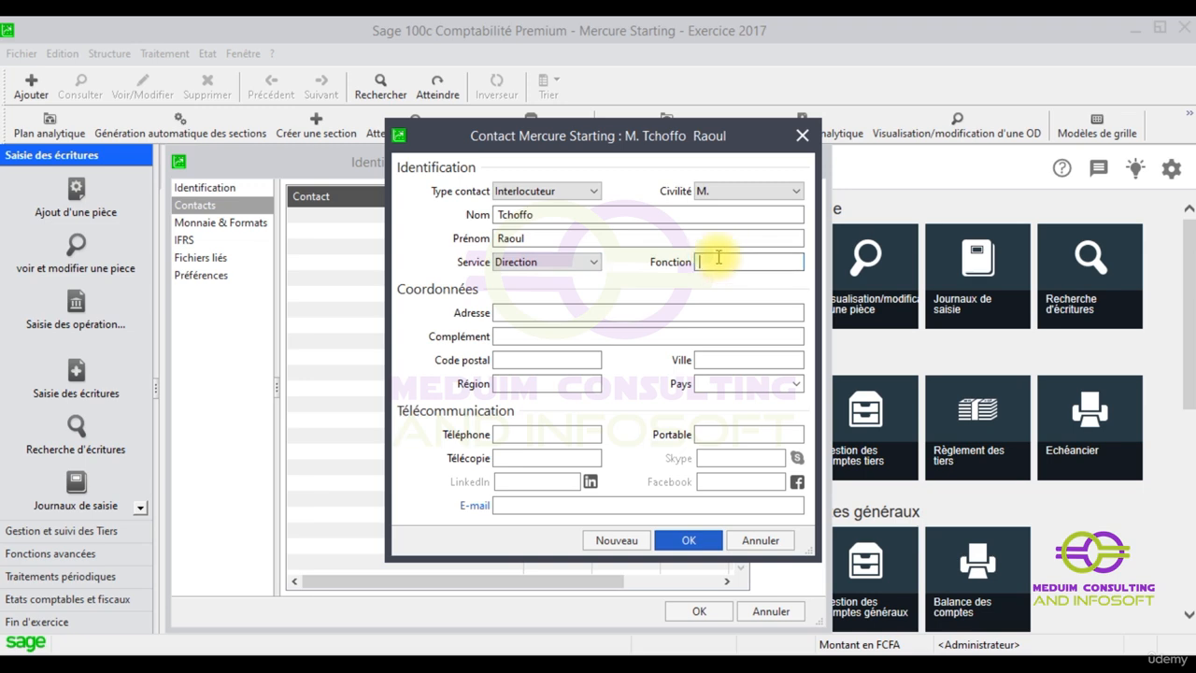
{"action": "key", "text": "BackSpace"}
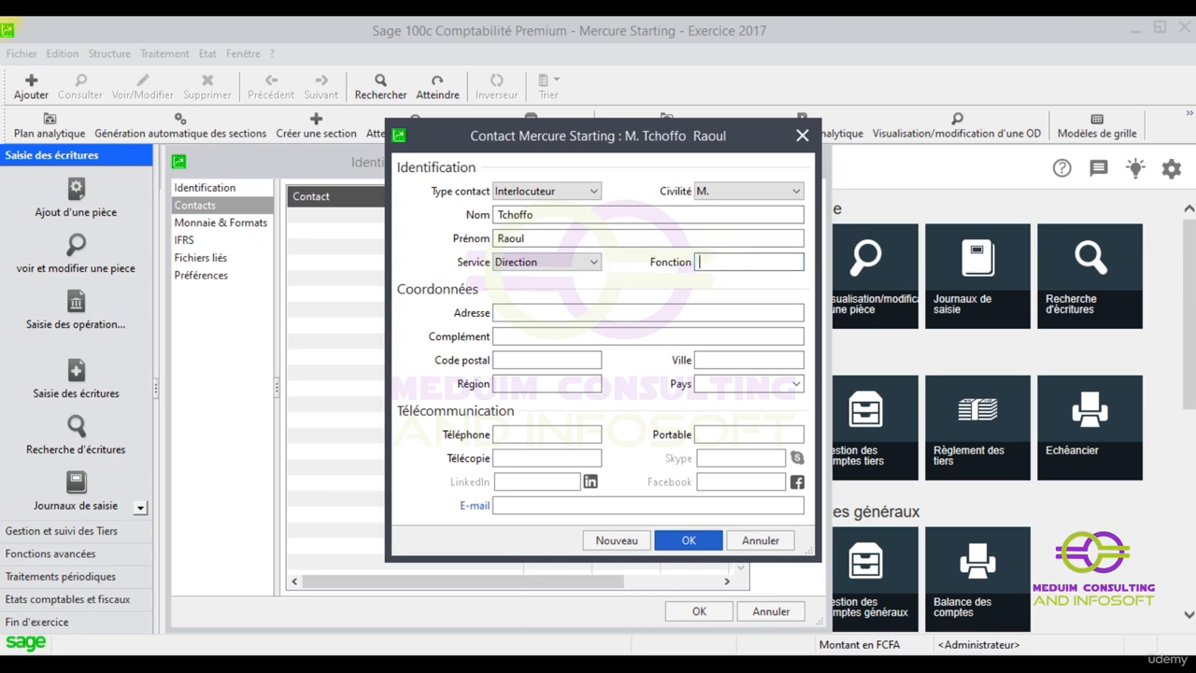
{"action": "type", "text": "p"}
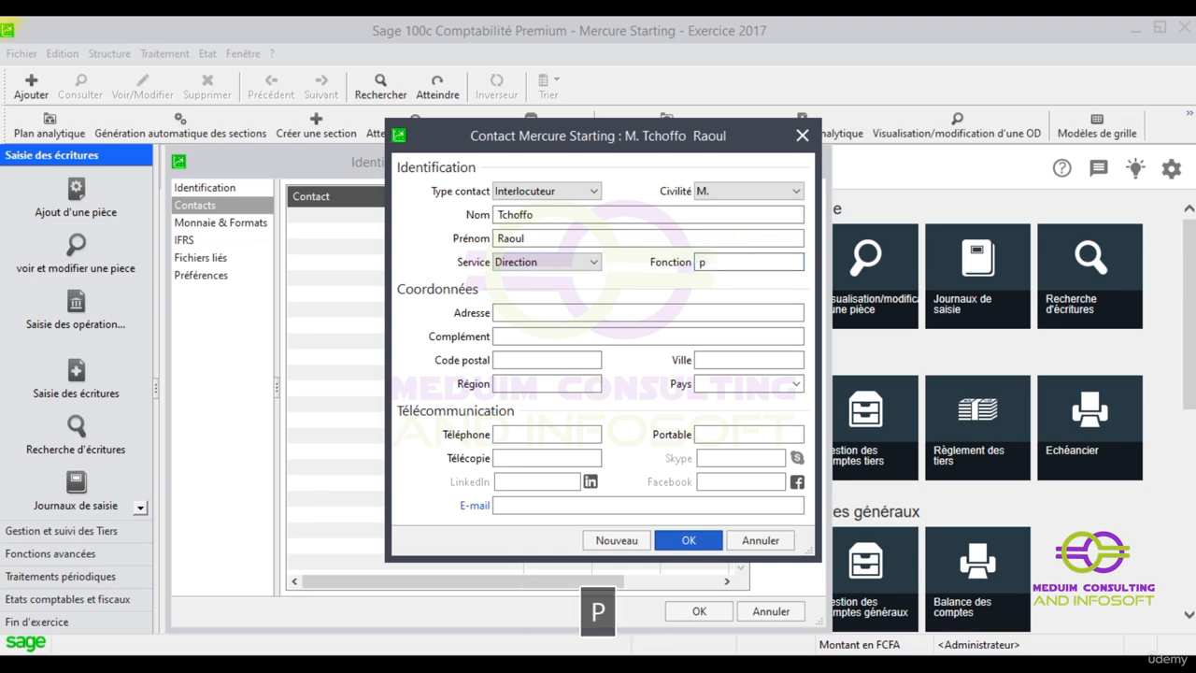
{"action": "key", "text": "BackSpace"}
{"action": "key", "text": "Caps_Lock"}
{"action": "type", "text": "PCA"}
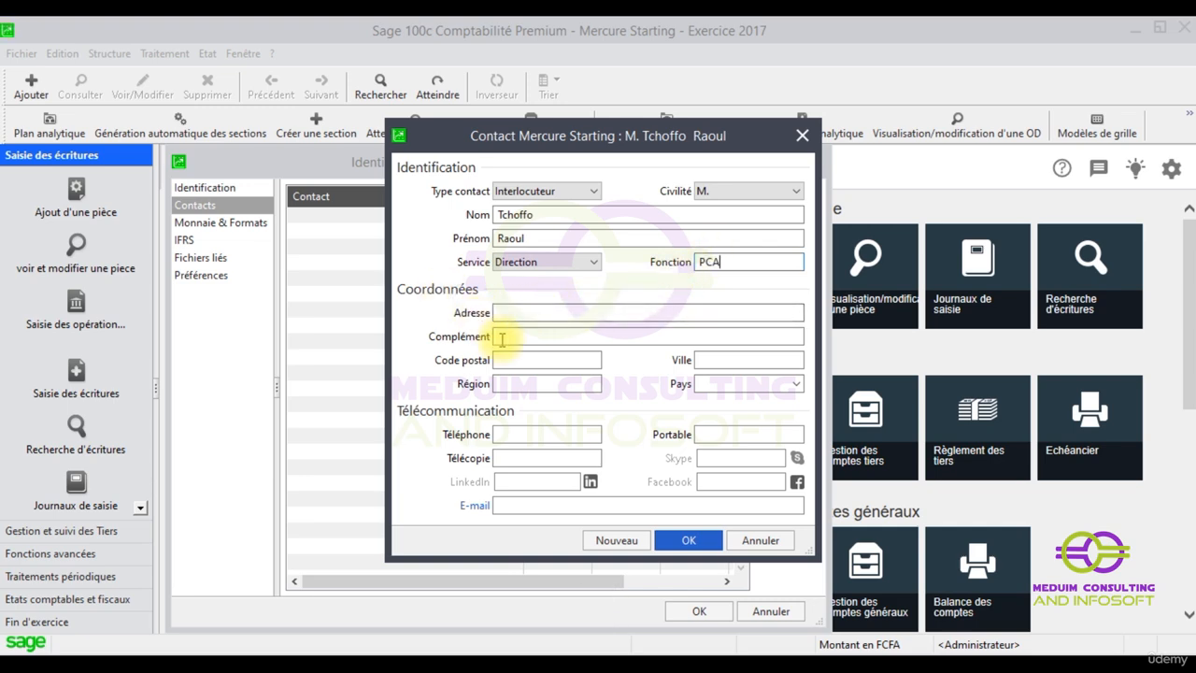
Set the contact's country to CMR and save the contact
{"action": "left_click", "coordinate": [523, 313]}
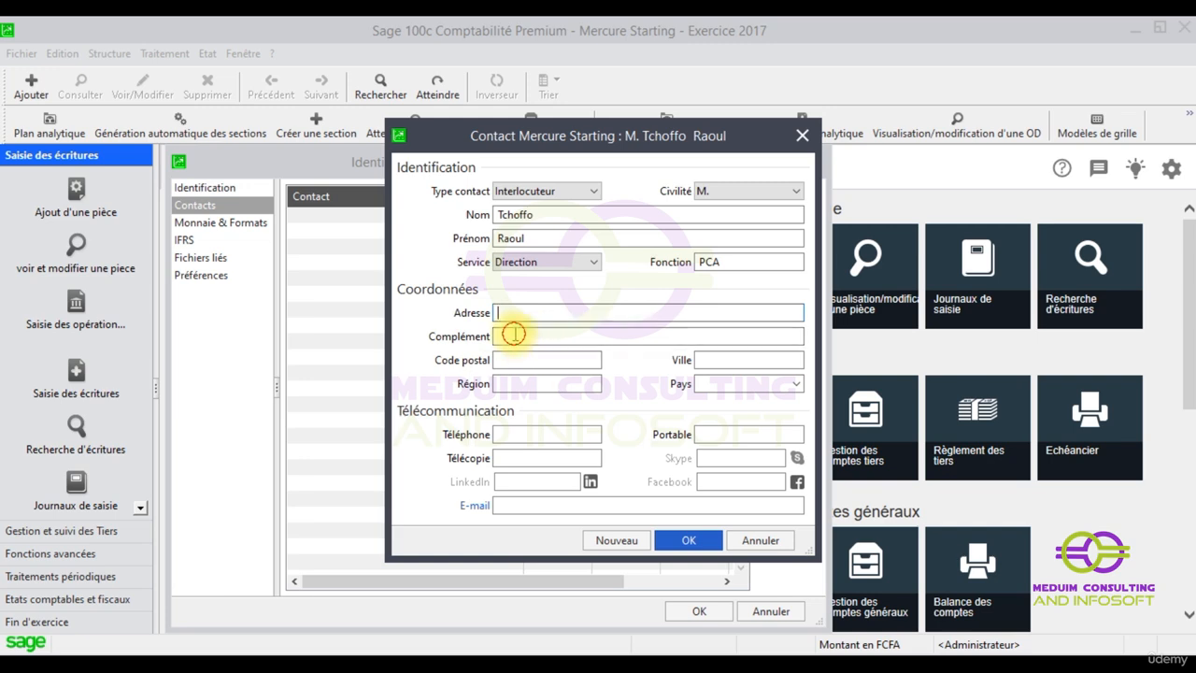
{"action": "left_click", "coordinate": [520, 335]}
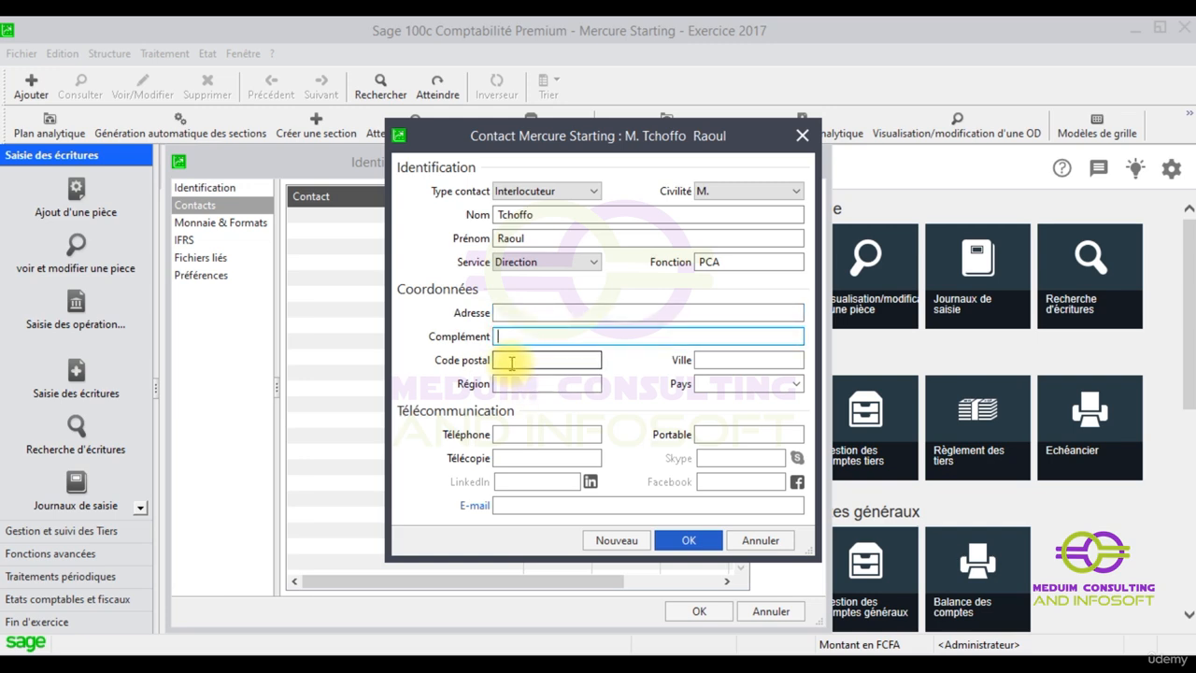
{"action": "left_click", "coordinate": [512, 363]}
{"action": "left_click", "coordinate": [521, 382]}
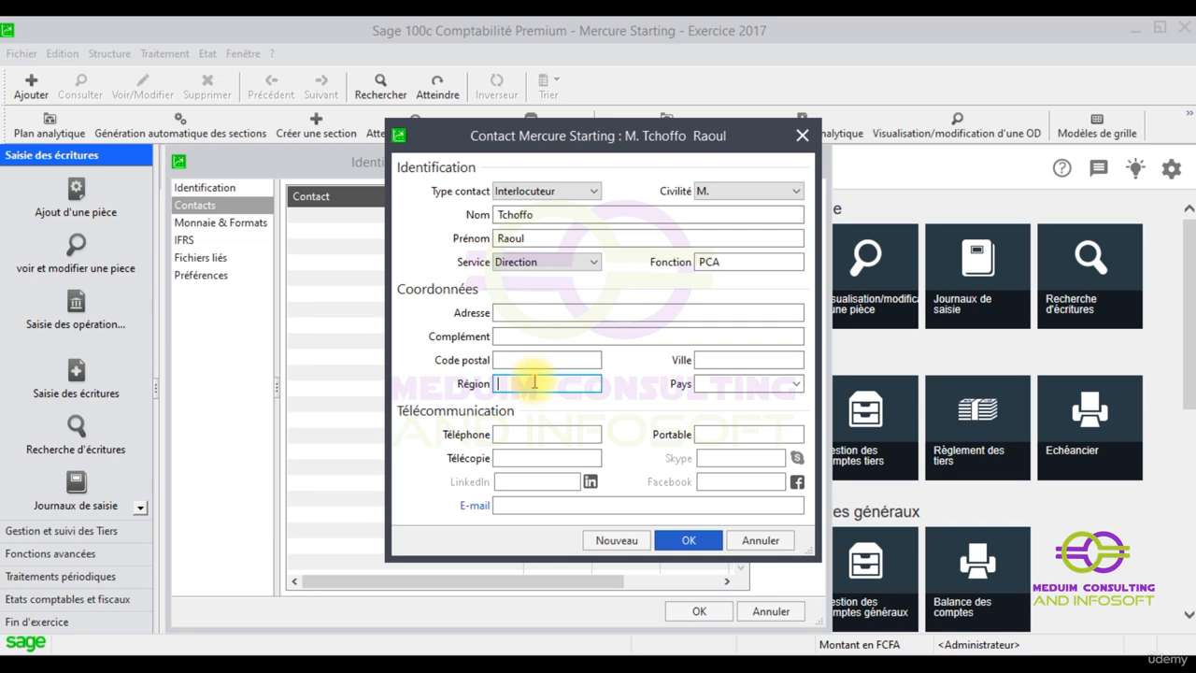
{"action": "left_click", "coordinate": [790, 383]}
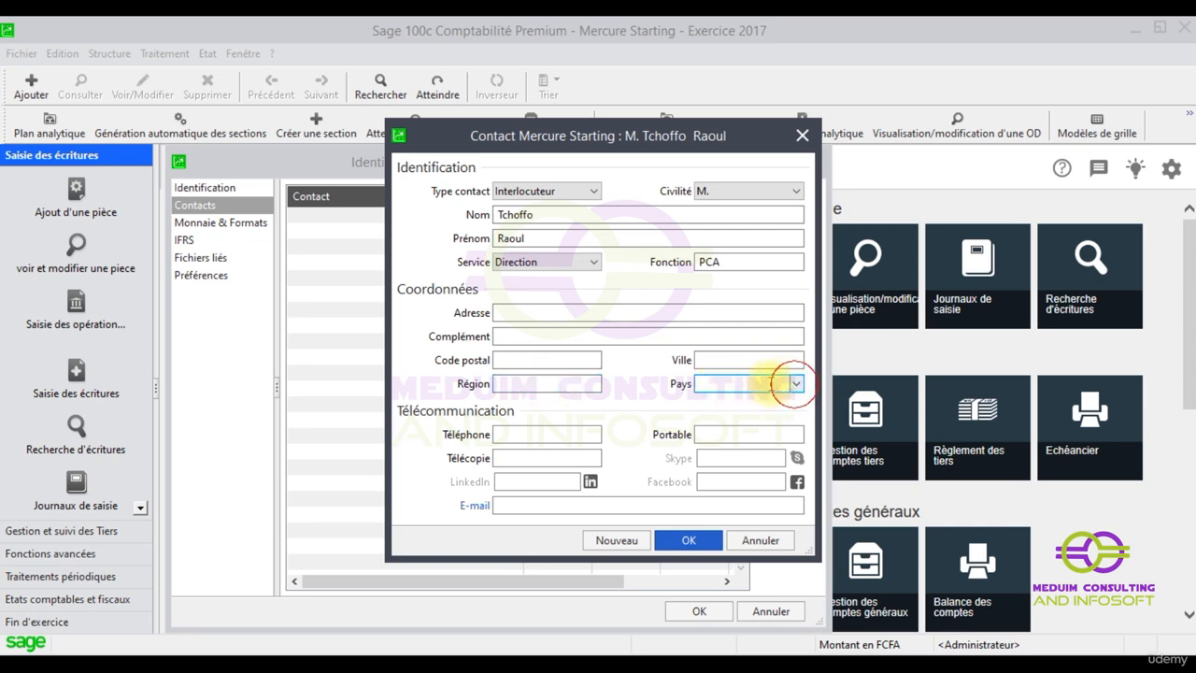
{"action": "left_click", "coordinate": [726, 358]}
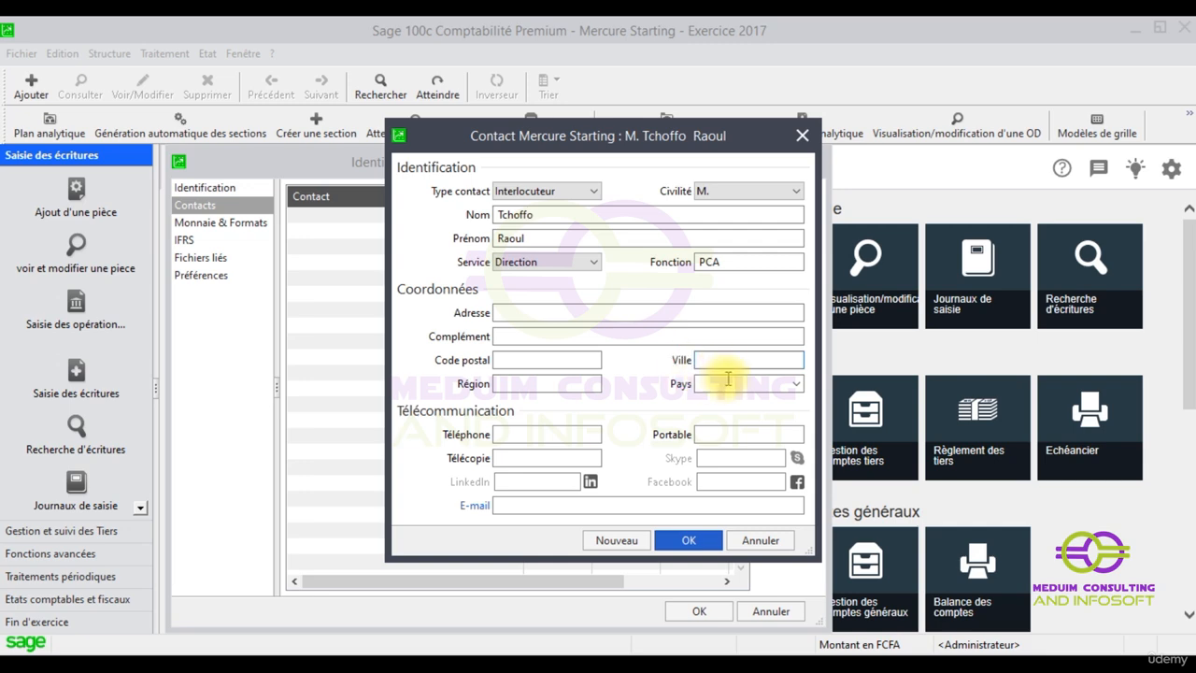
{"action": "left_click", "coordinate": [722, 384]}
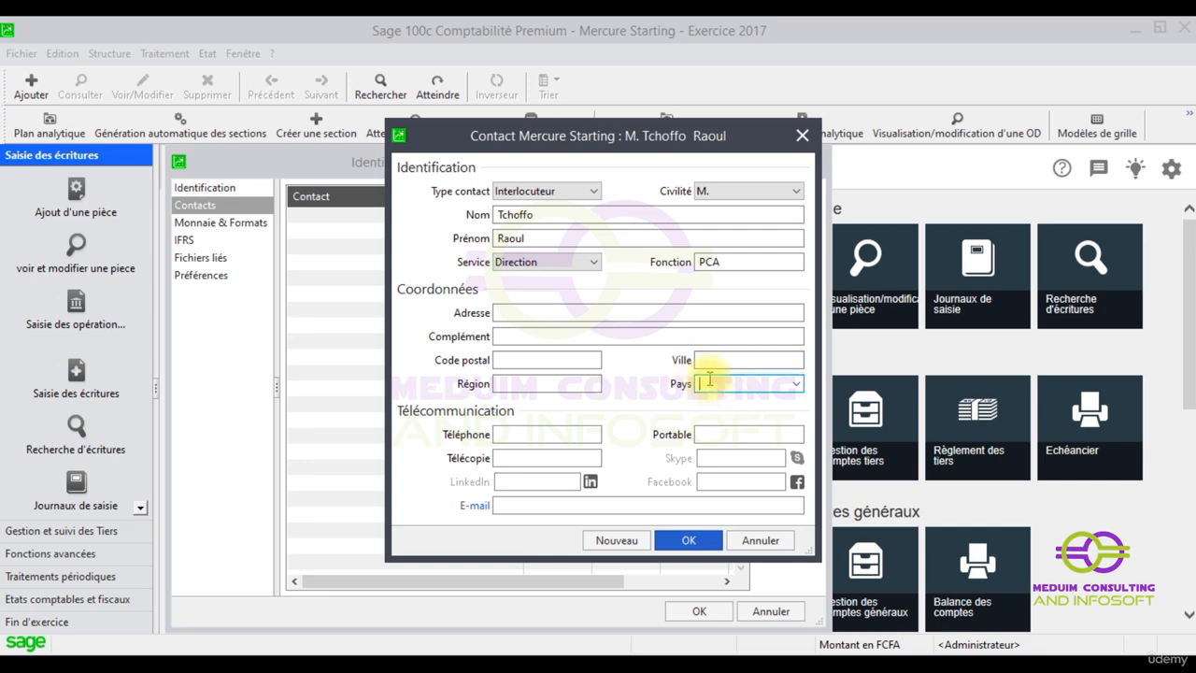
{"action": "type", "text": "C"}
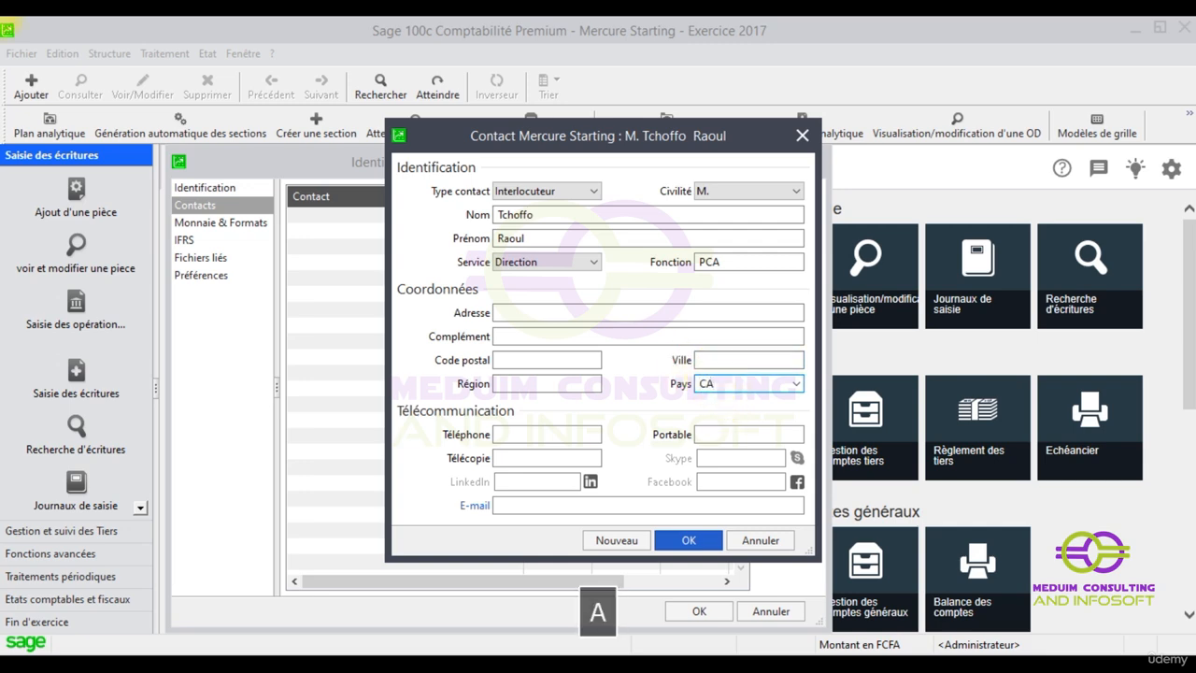
{"action": "type", "text": "A"}
{"action": "key", "text": "BackSpace"}
{"action": "type", "text": "MR"}
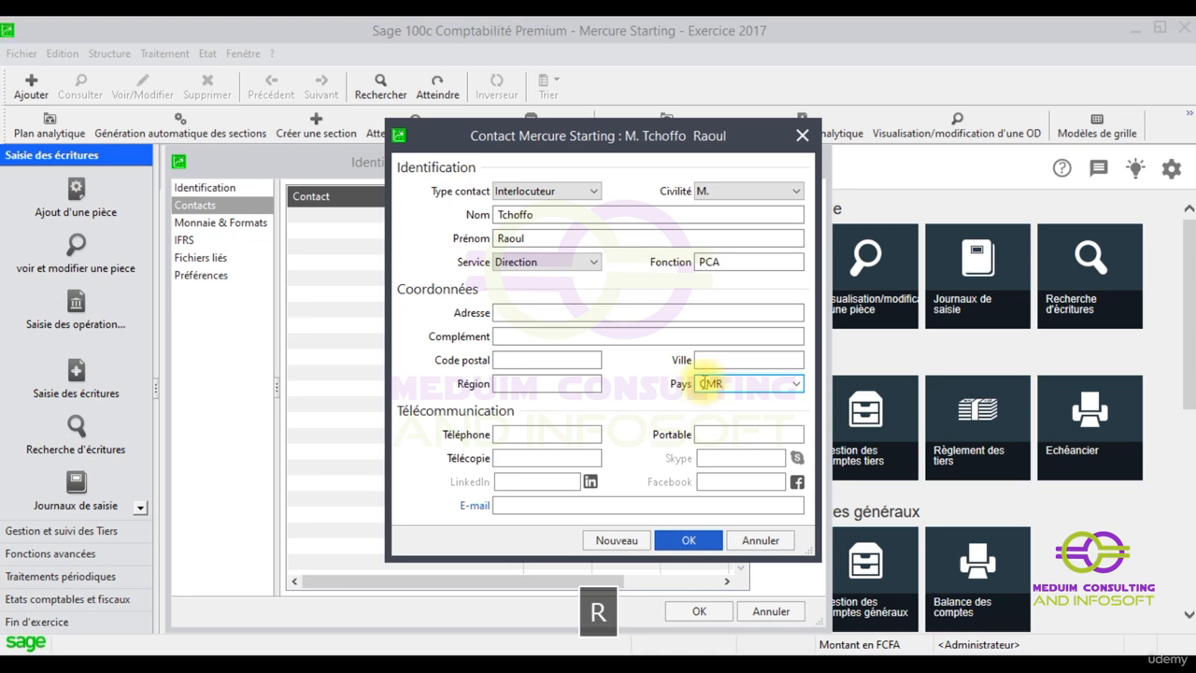
{"action": "left_click", "coordinate": [747, 359]}
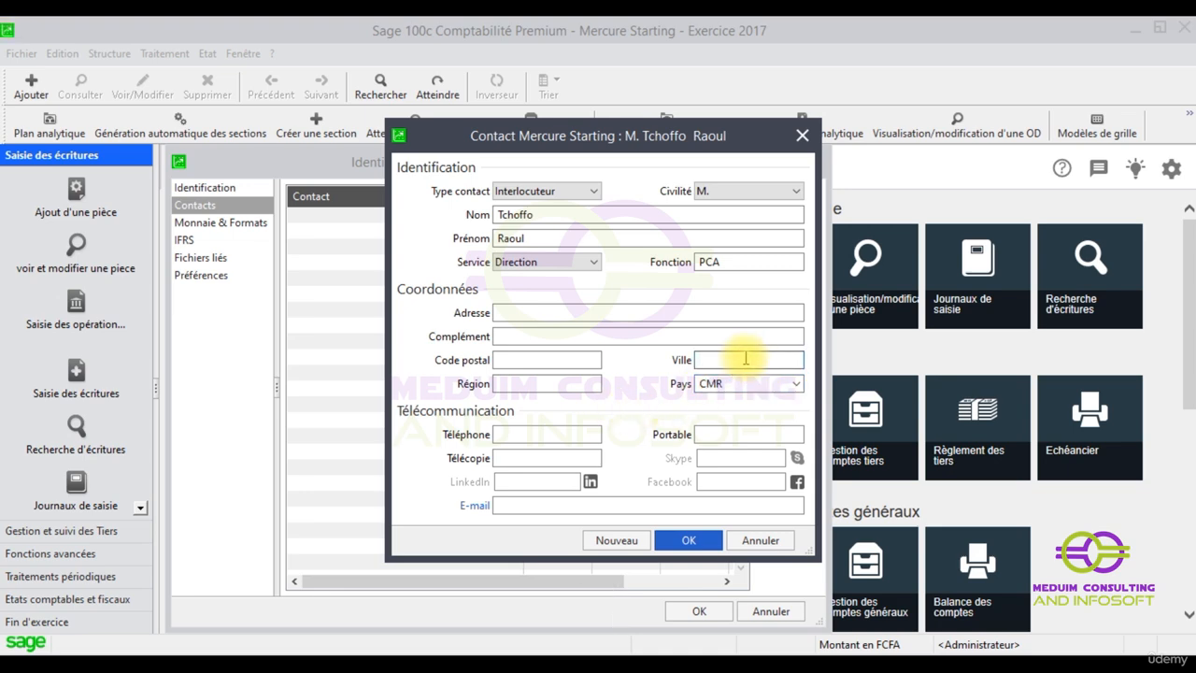
{"action": "left_click", "coordinate": [536, 458]}
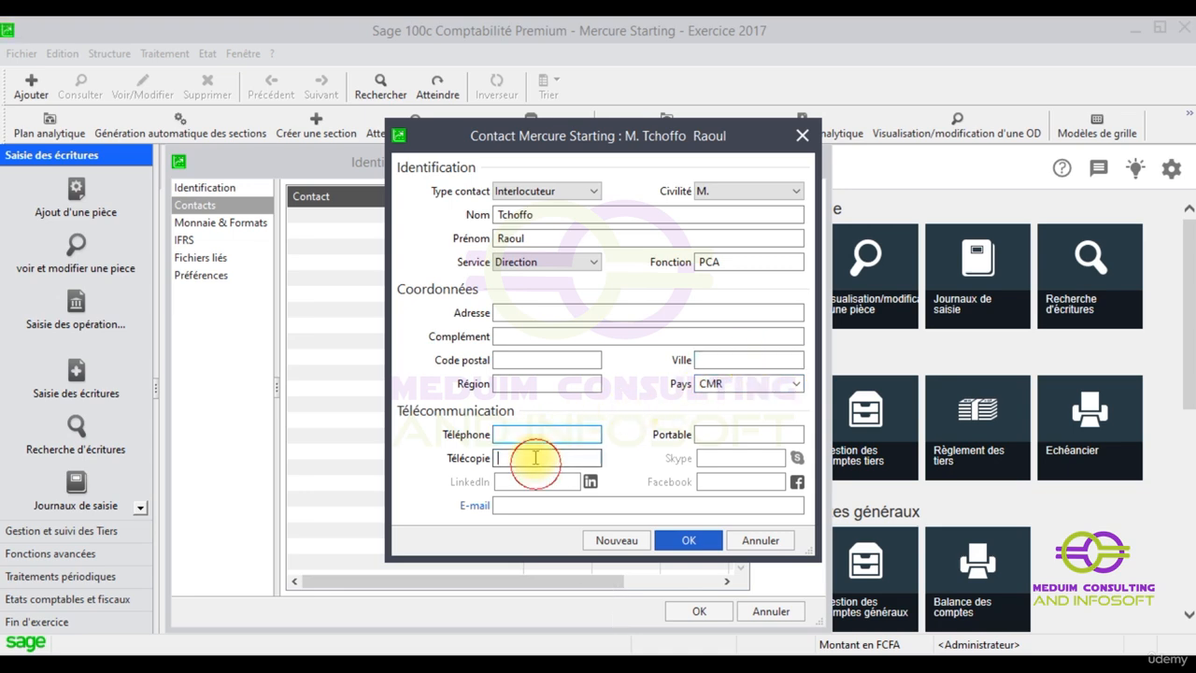
{"action": "left_click", "coordinate": [532, 503]}
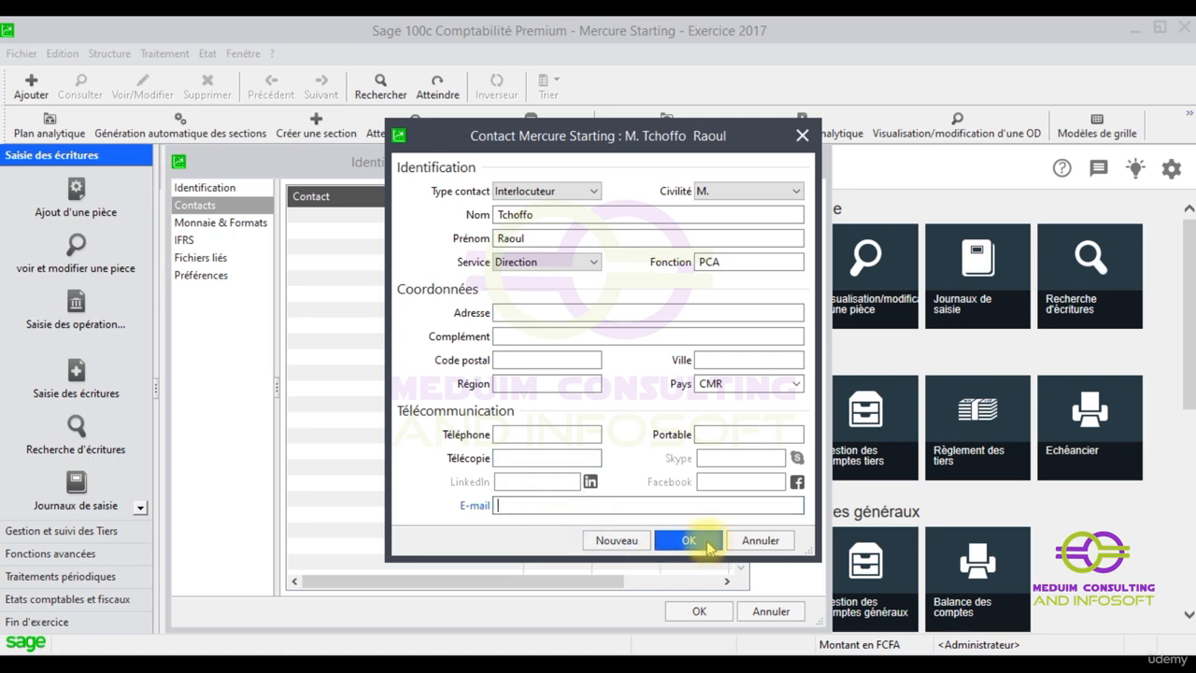
{"action": "left_click", "coordinate": [705, 543]}
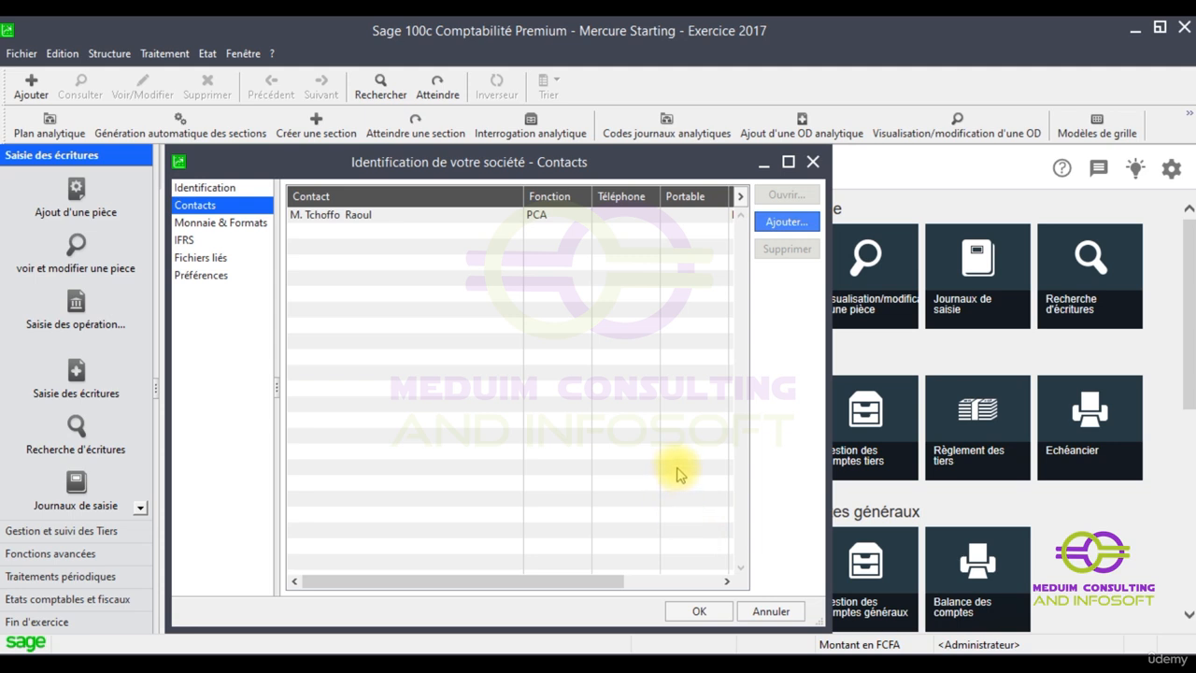
In Monnaie & Formats, set the currency unit to F CFA with sub-unit Centime
{"action": "left_click", "coordinate": [226, 225]}
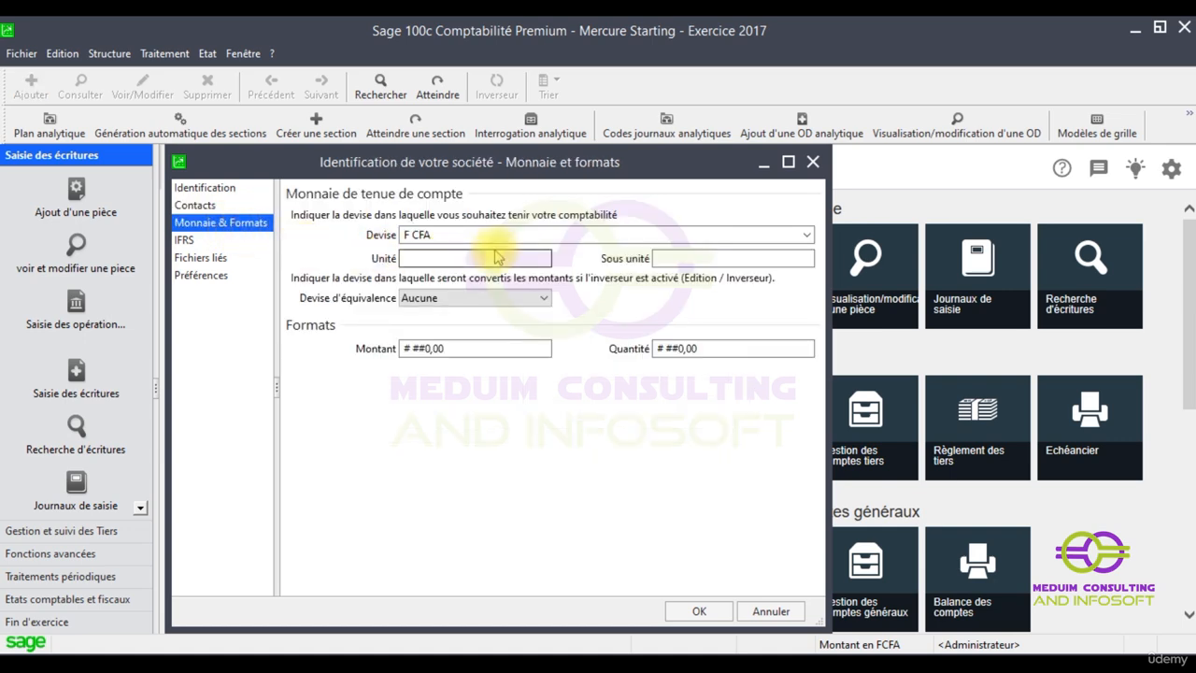
{"action": "left_click", "coordinate": [423, 258]}
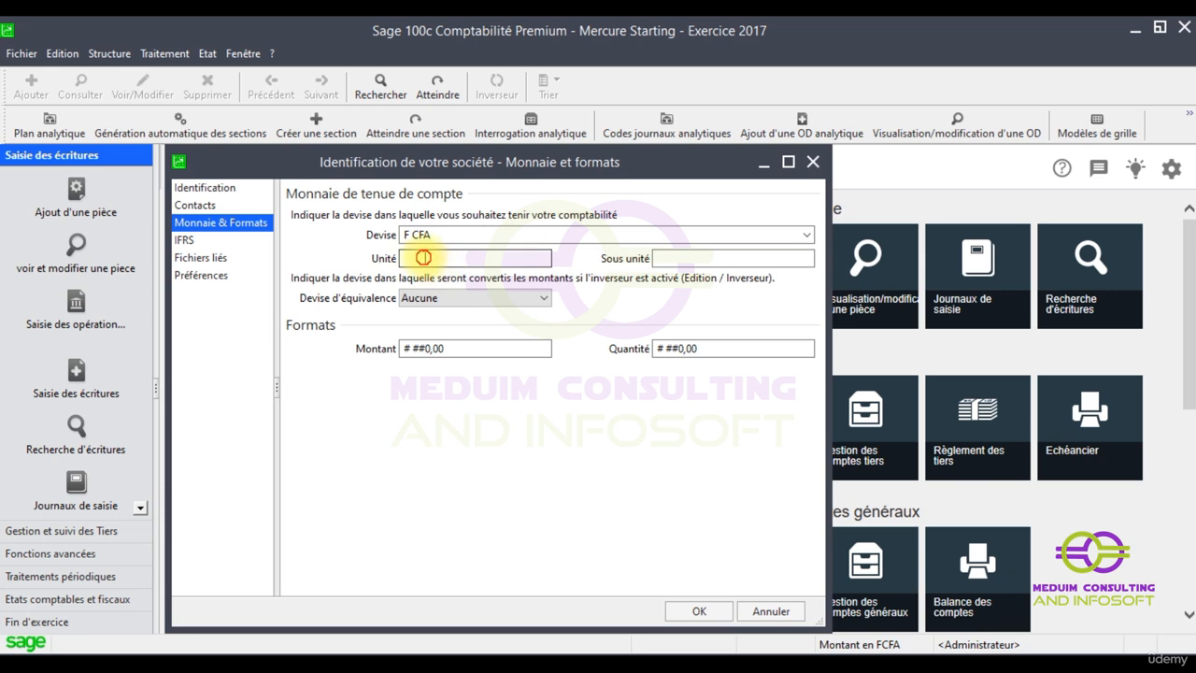
{"action": "type", "text": "F CFA"}
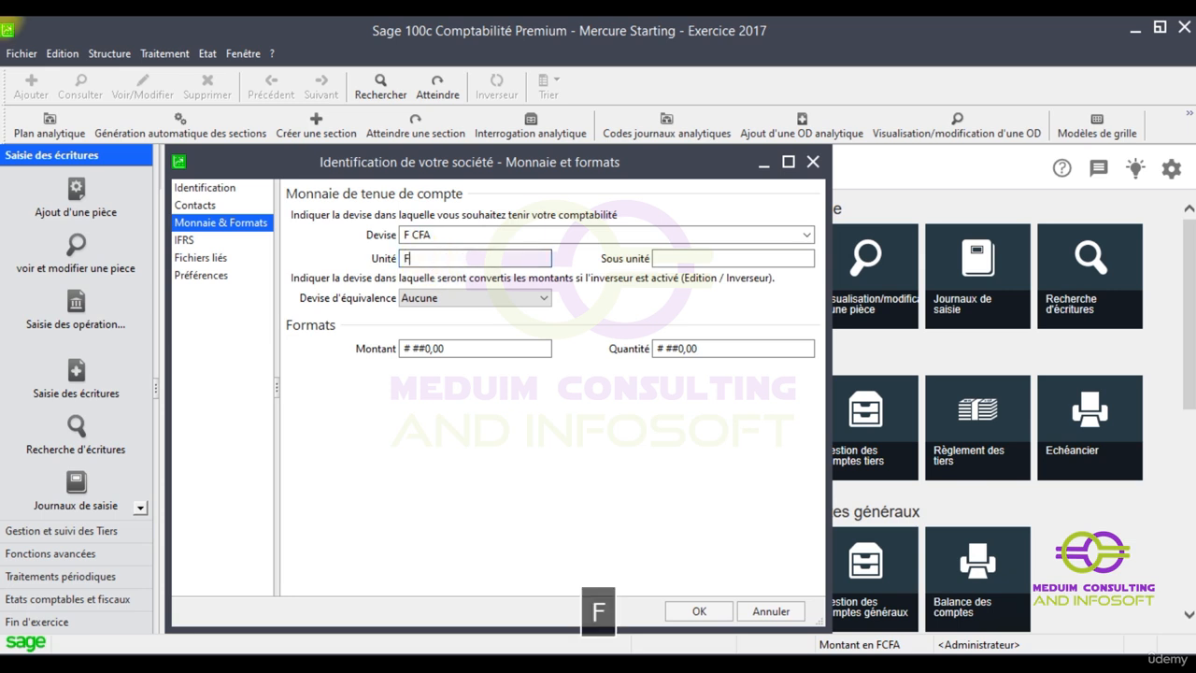
{"action": "left_click", "coordinate": [688, 258]}
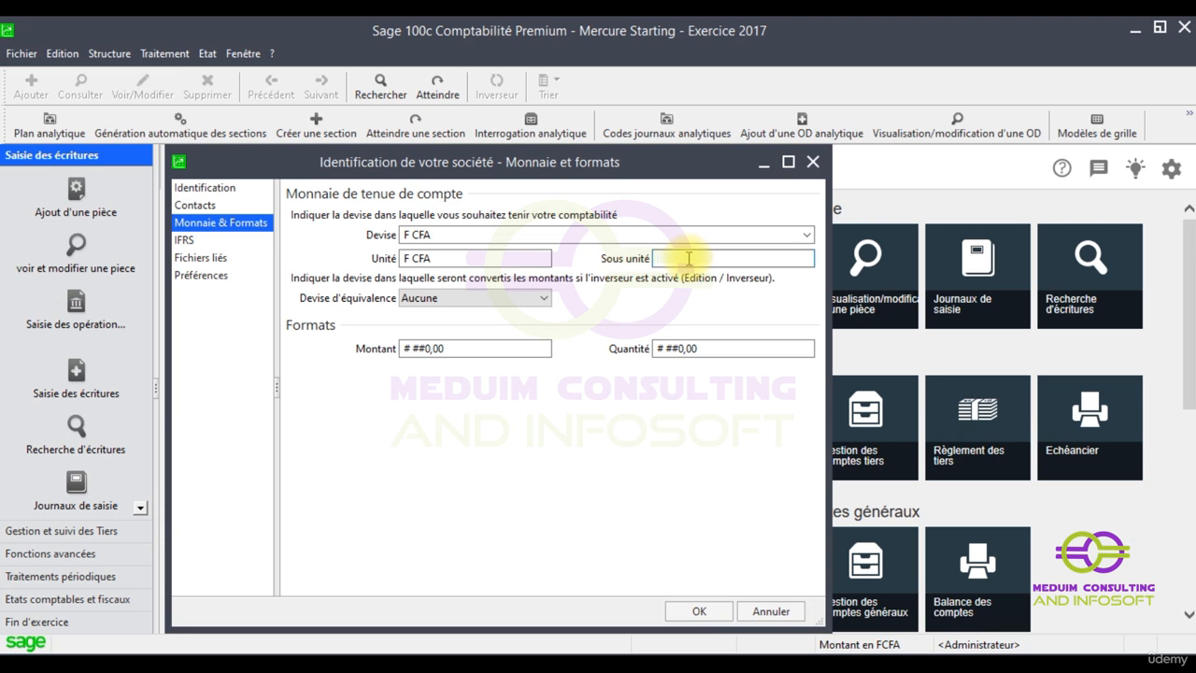
{"action": "type", "text": "CENT"}
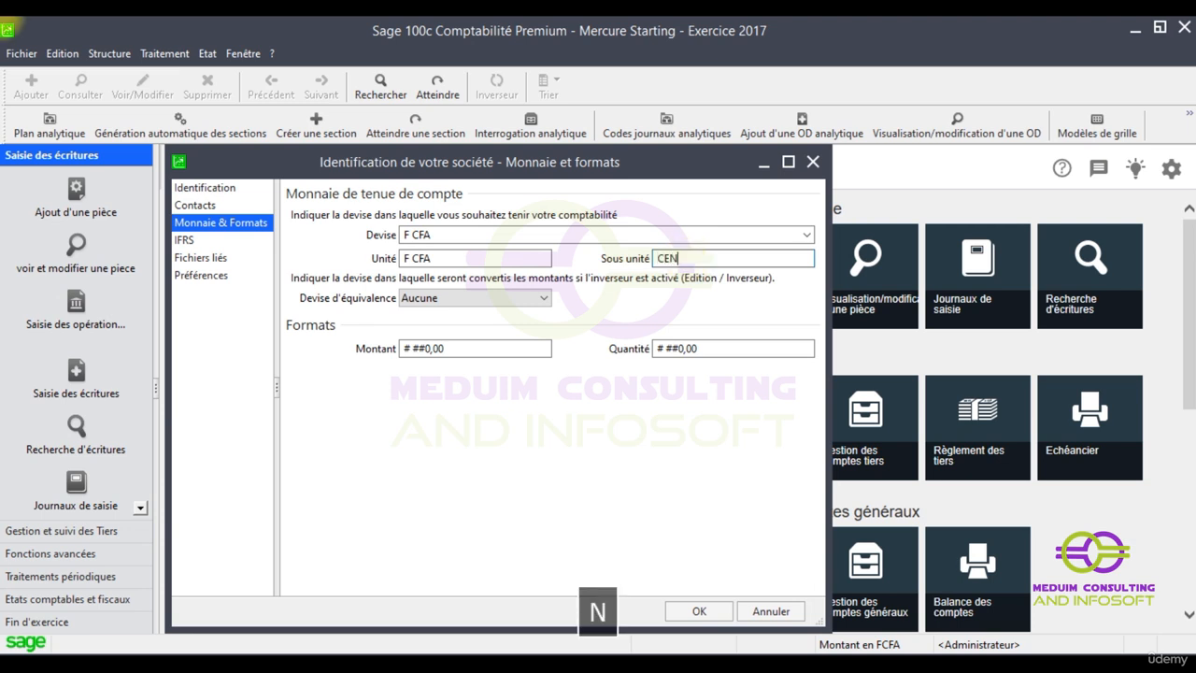
{"action": "key", "text": "BackSpace"}
{"action": "key", "text": "BackSpace"}
{"action": "key", "text": "BackSpace"}
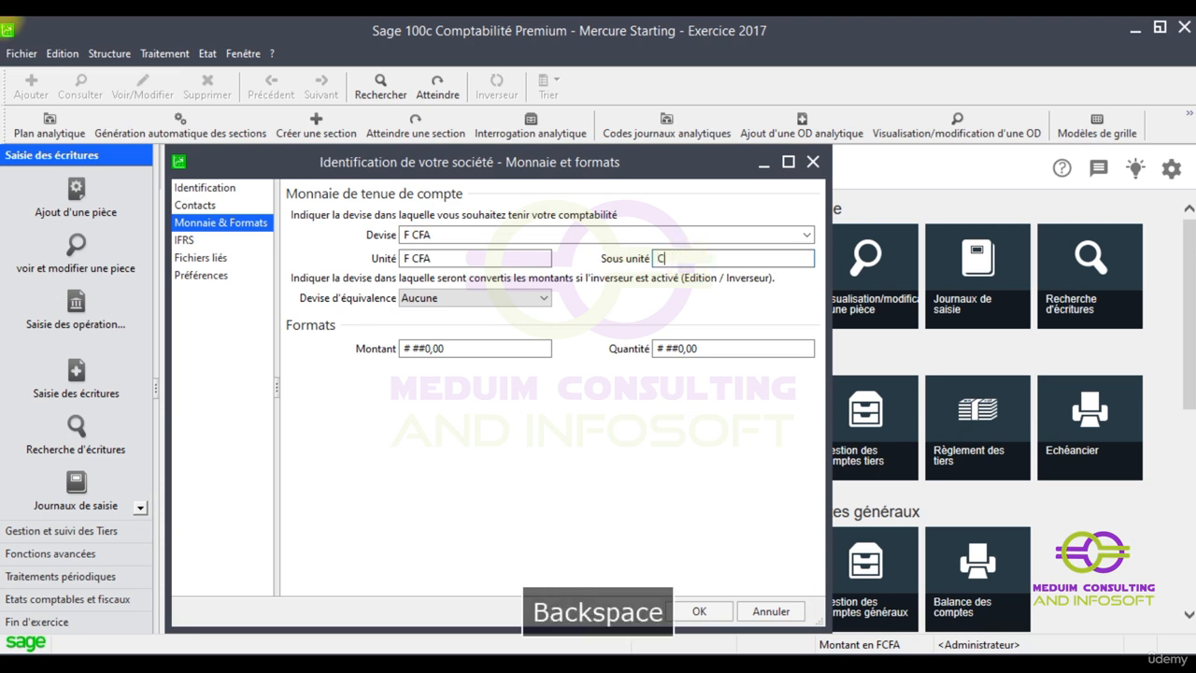
{"action": "key", "text": "Caps_Lock"}
{"action": "type", "text": "ent"}
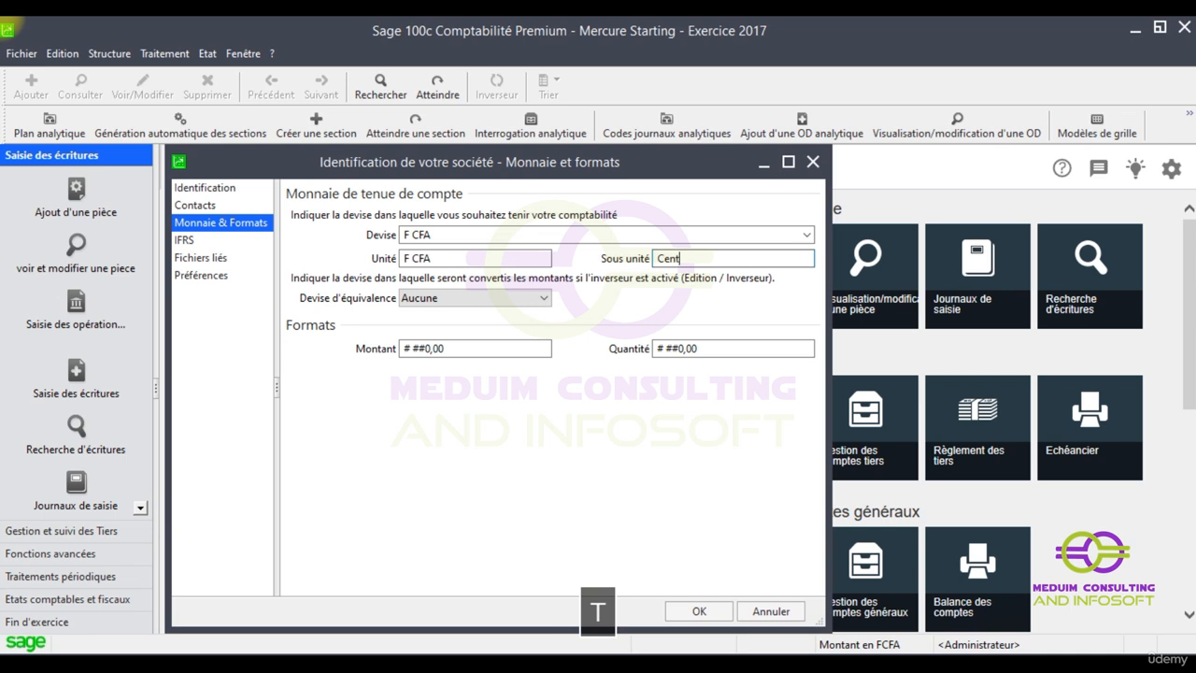
{"action": "type", "text": "ime"}
Try F CFA as equivalence currency, revert it to Aucune, and open the IFRS page
{"action": "left_click", "coordinate": [443, 300]}
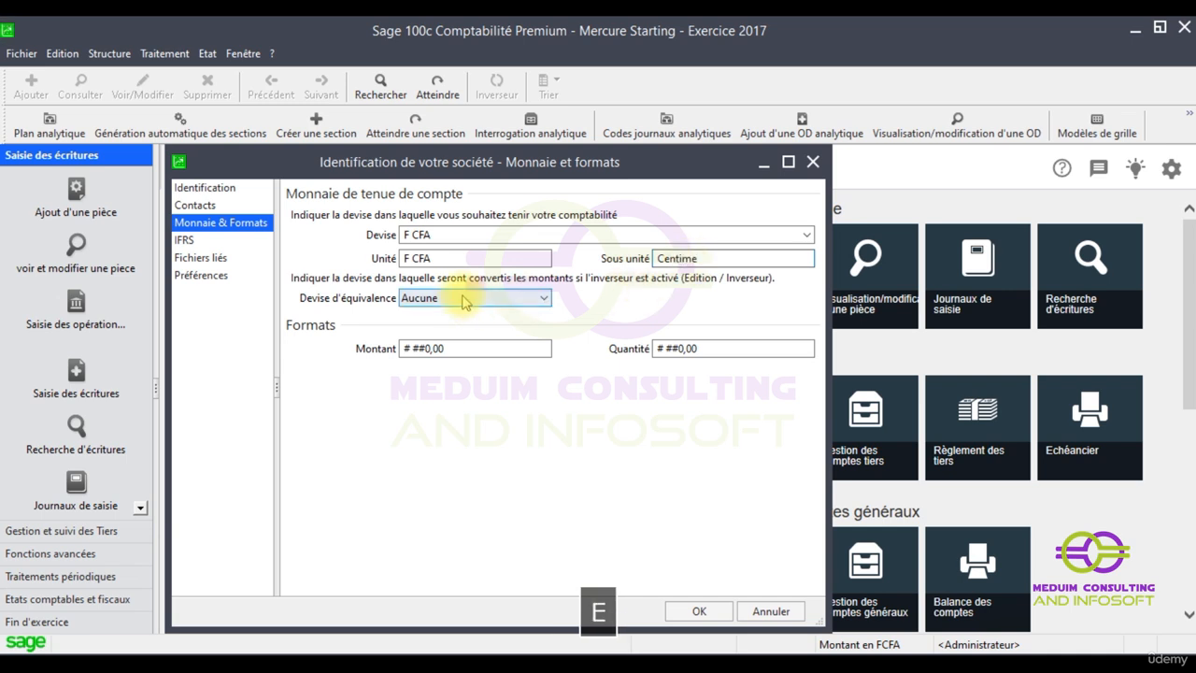
{"action": "left_click", "coordinate": [429, 297]}
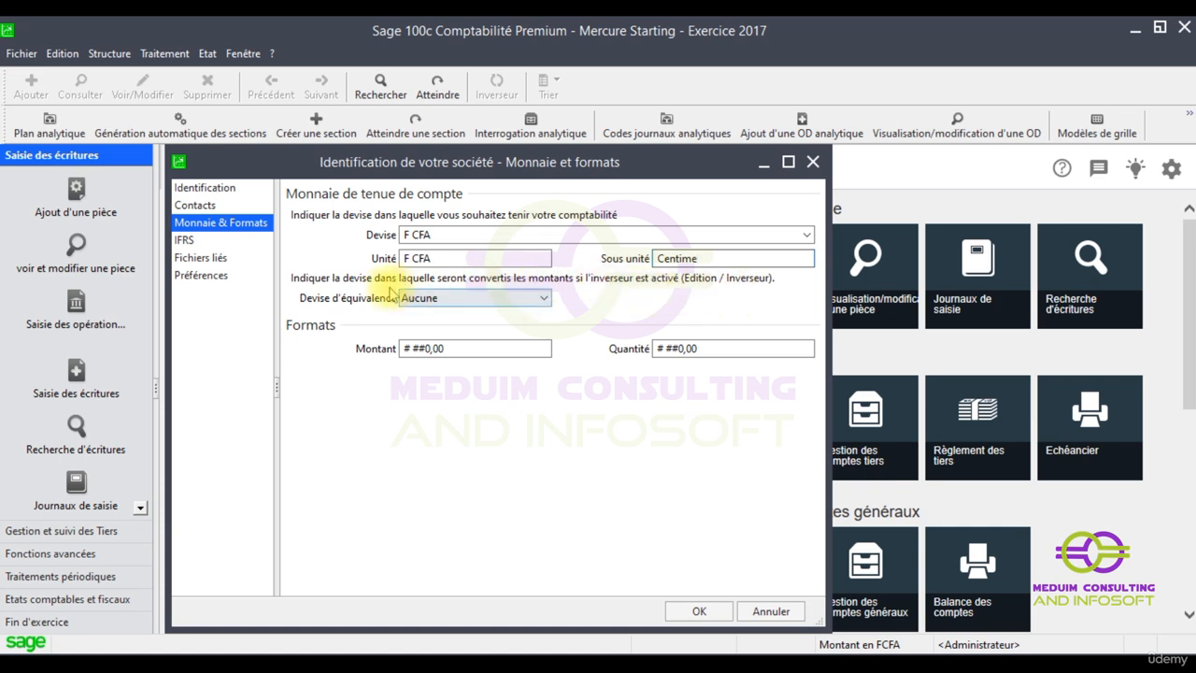
{"action": "left_click", "coordinate": [542, 298]}
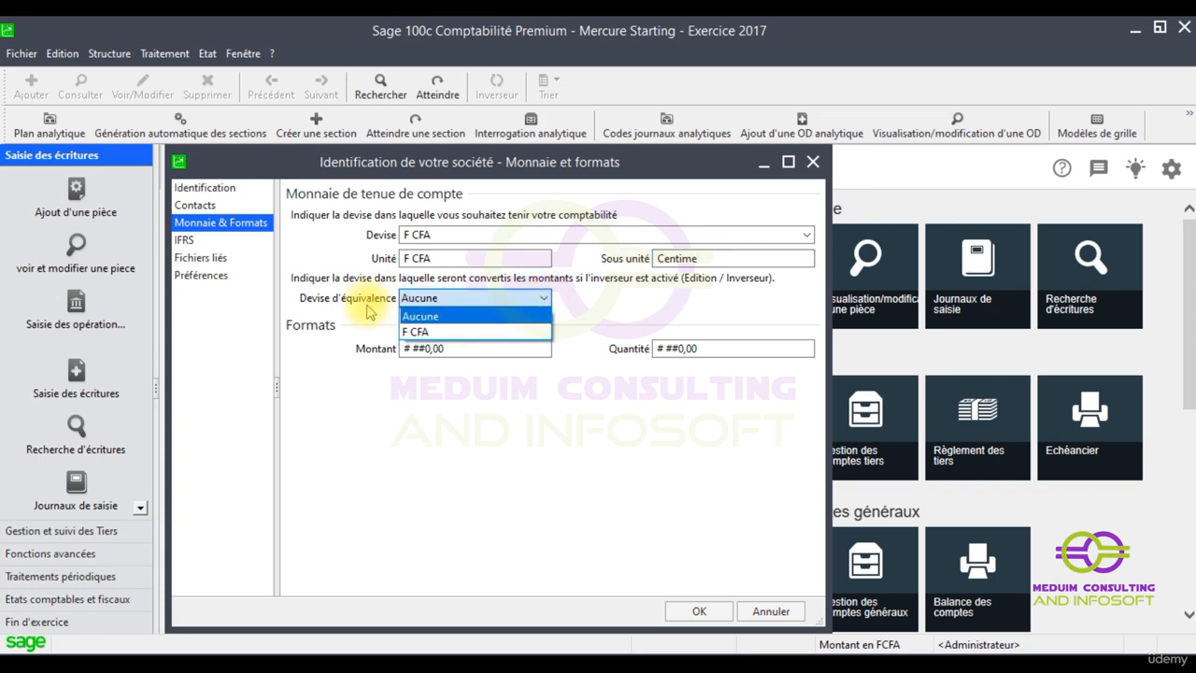
{"action": "left_click", "coordinate": [416, 332]}
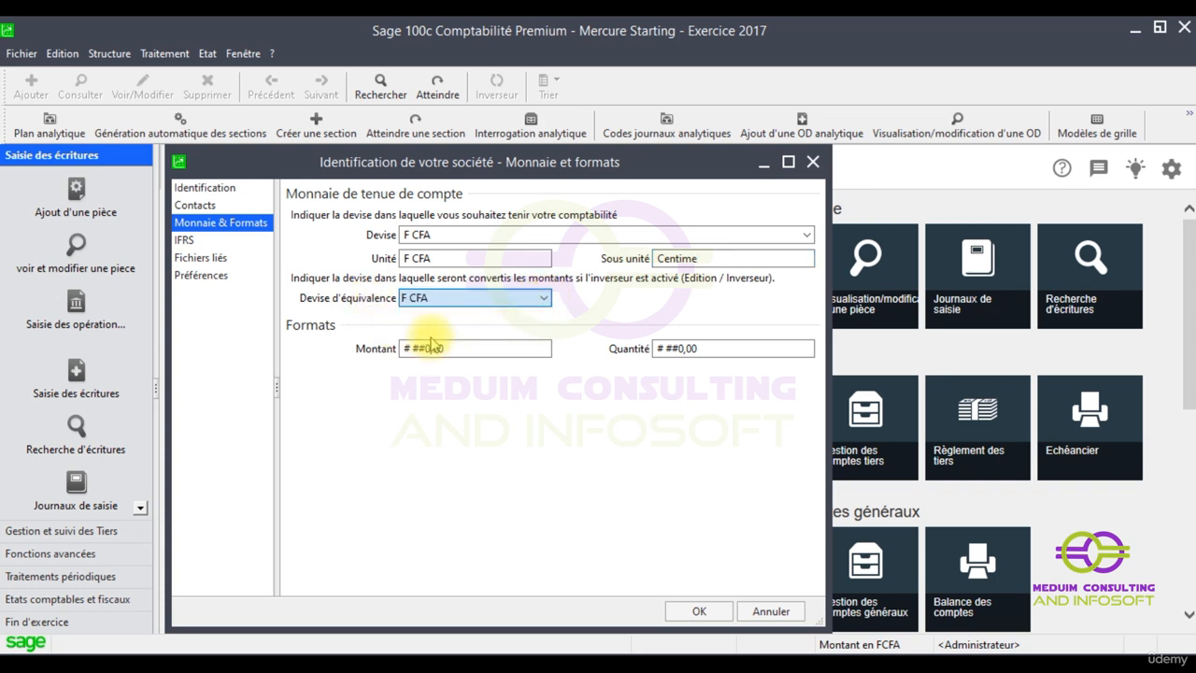
{"action": "left_click", "coordinate": [543, 298]}
{"action": "left_click", "coordinate": [460, 317]}
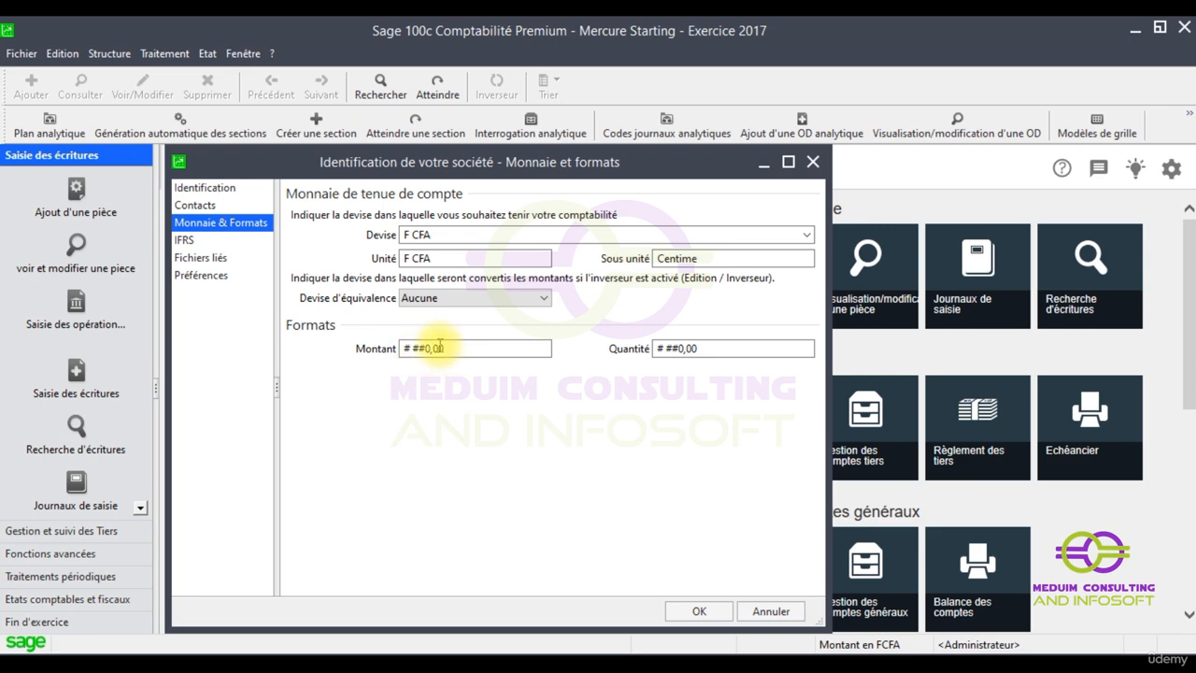
{"action": "left_click", "coordinate": [213, 240]}
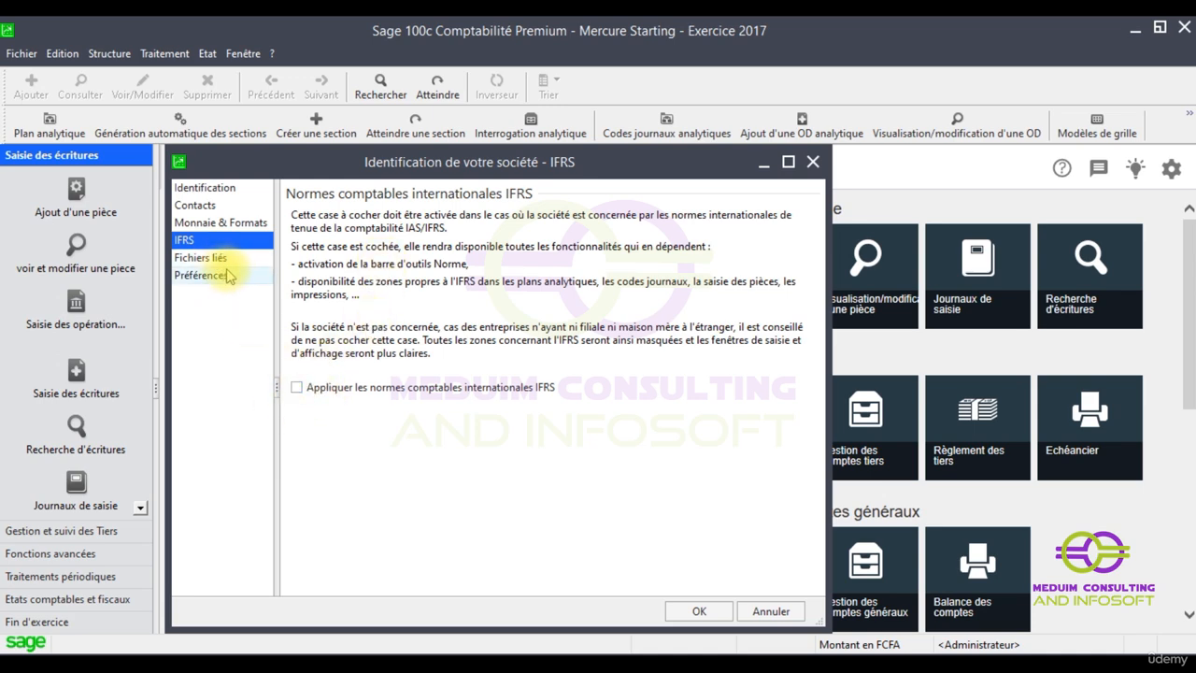
Browse for a Fichier commercial under Fichiers liés, cancel without attaching, then go to Préférences
{"action": "left_click", "coordinate": [206, 258]}
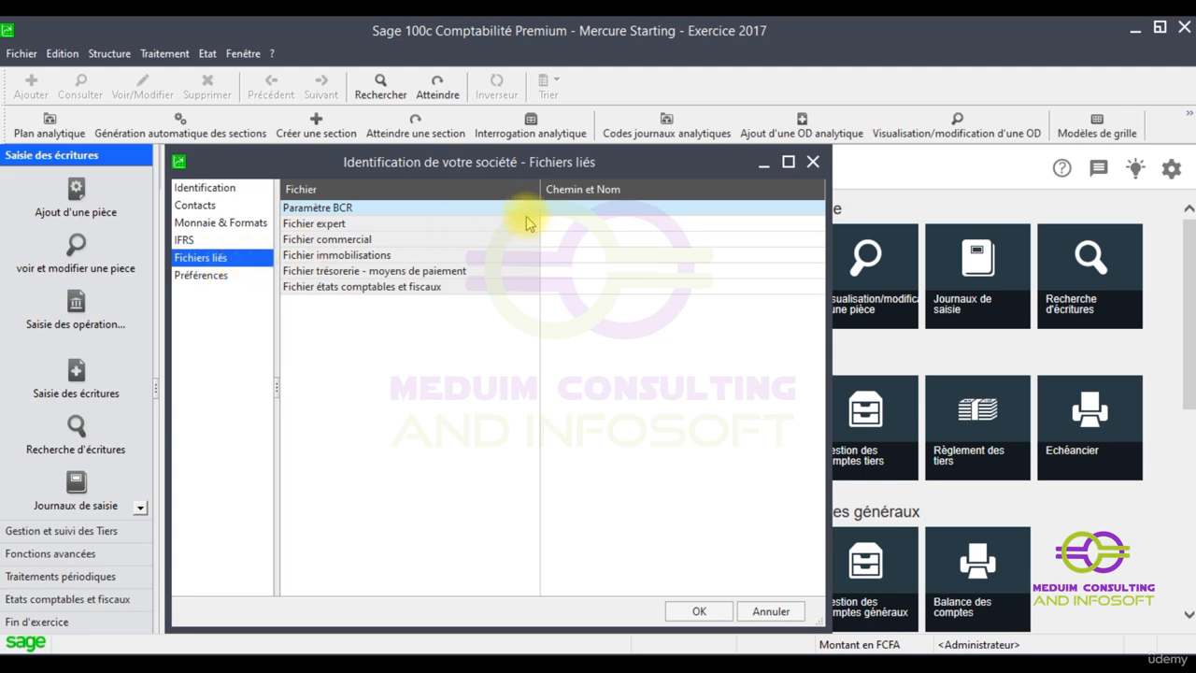
{"action": "left_click", "coordinate": [577, 239]}
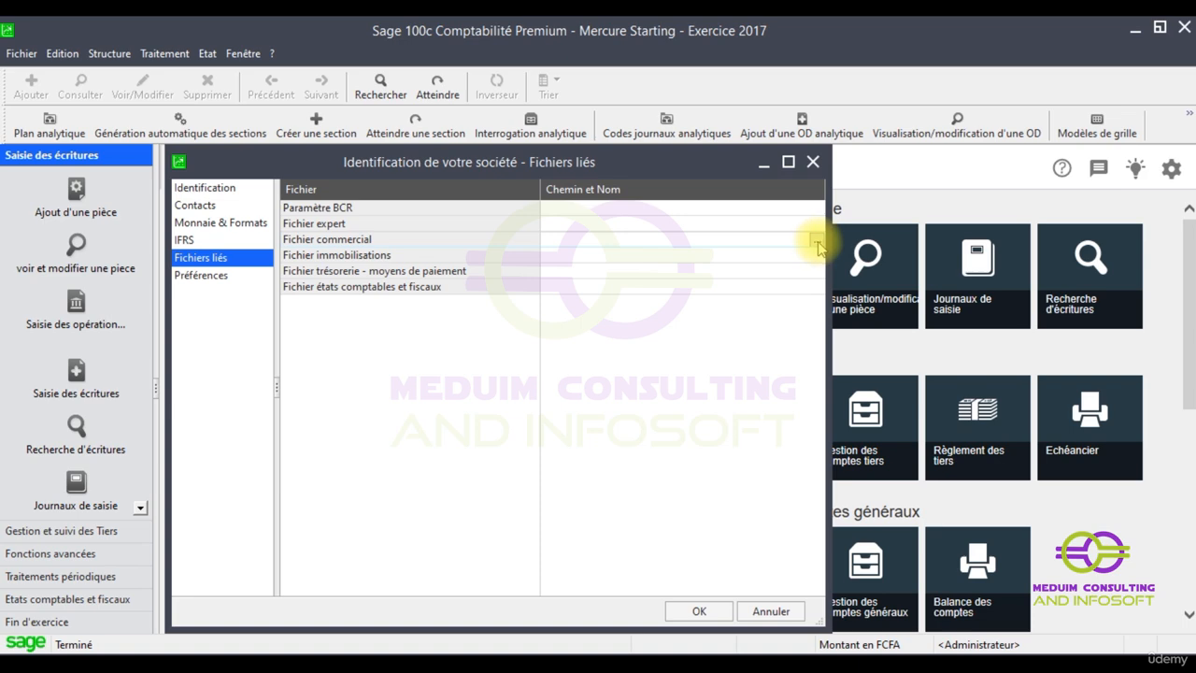
{"action": "left_click", "coordinate": [818, 242]}
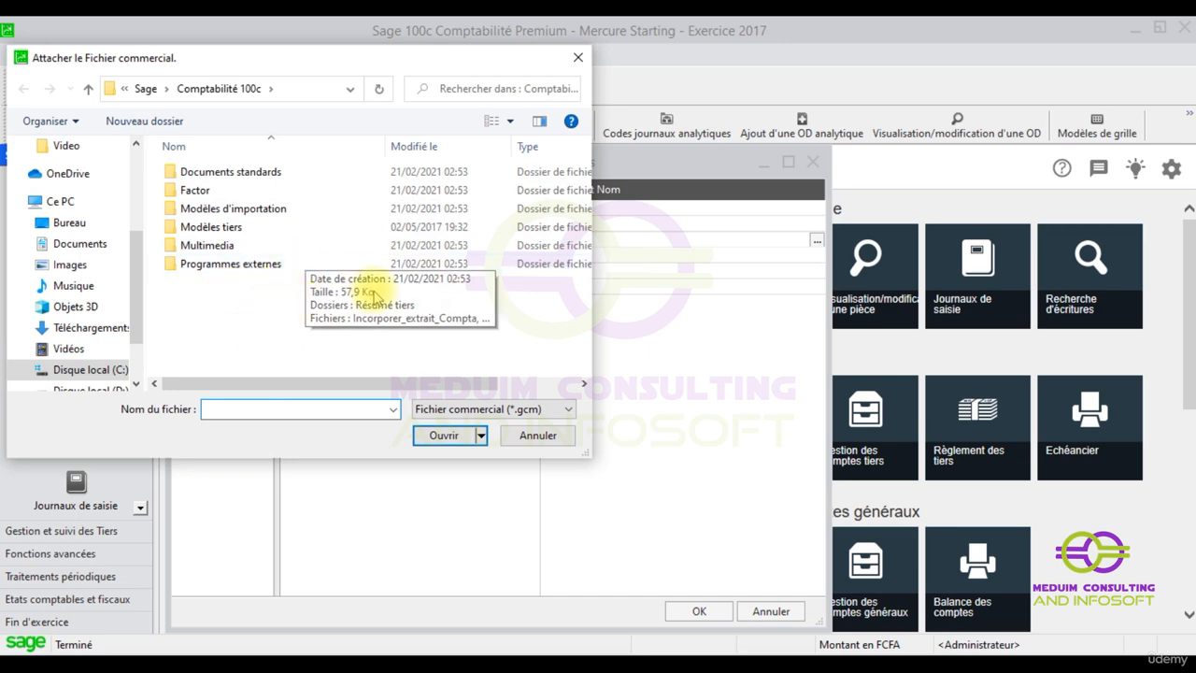
{"action": "left_click", "coordinate": [576, 58]}
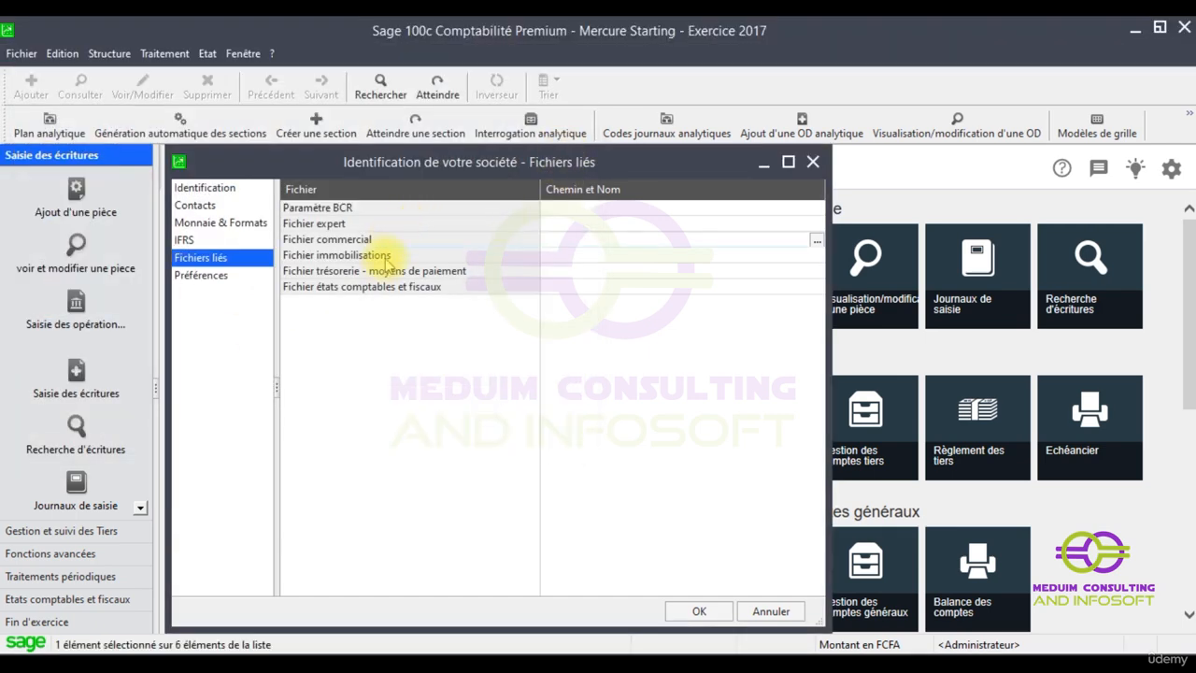
{"action": "left_click", "coordinate": [204, 277]}
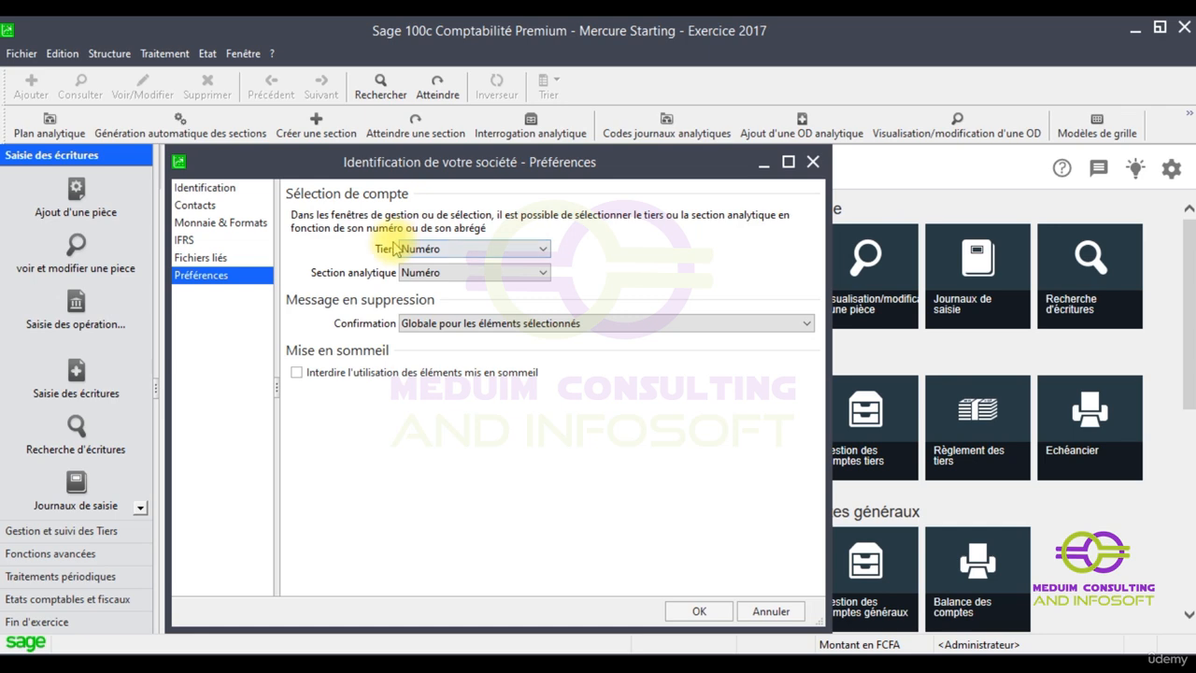
Keep Tiers selection by Numéro, set deletion confirmation to Elément par élément, and confirm with OK
{"action": "left_click", "coordinate": [544, 251]}
{"action": "left_click", "coordinate": [543, 250]}
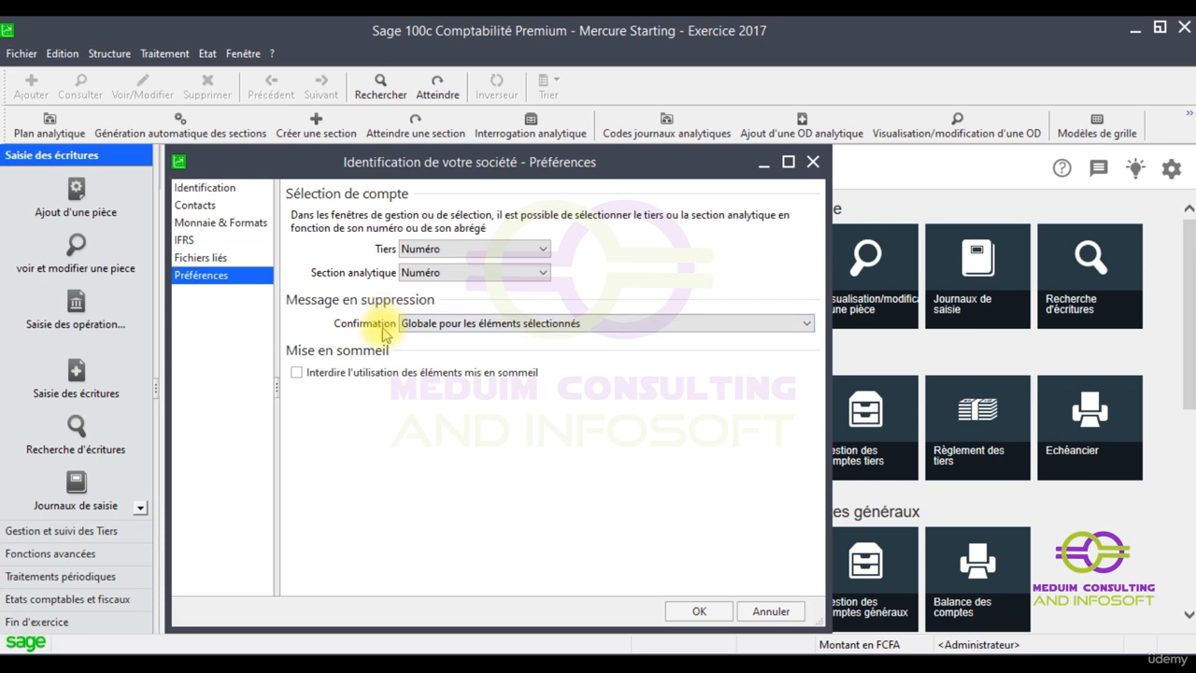
{"action": "left_click", "coordinate": [542, 328]}
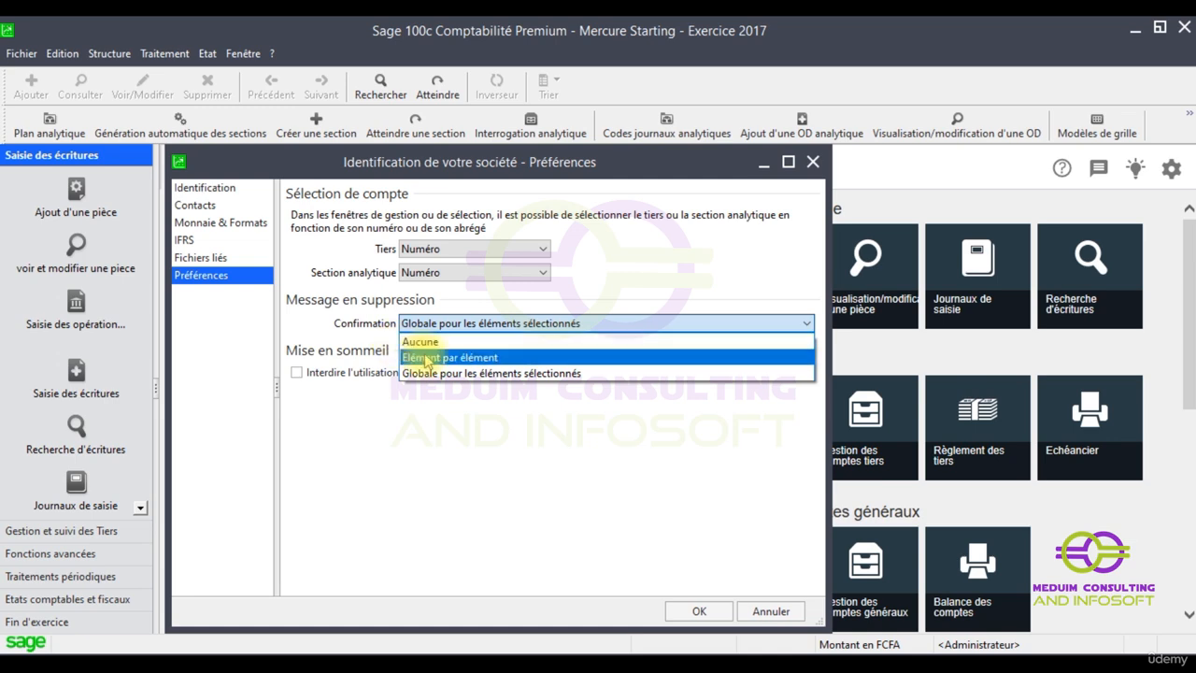
{"action": "left_click", "coordinate": [428, 357]}
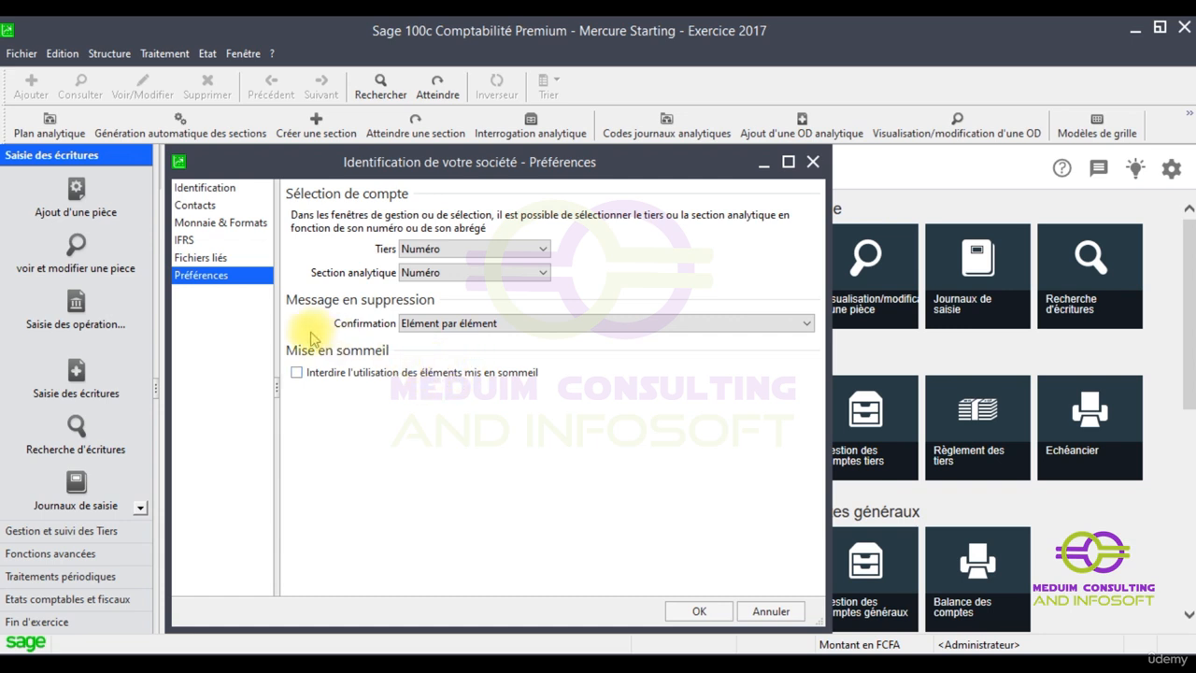
{"action": "left_click", "coordinate": [700, 612]}
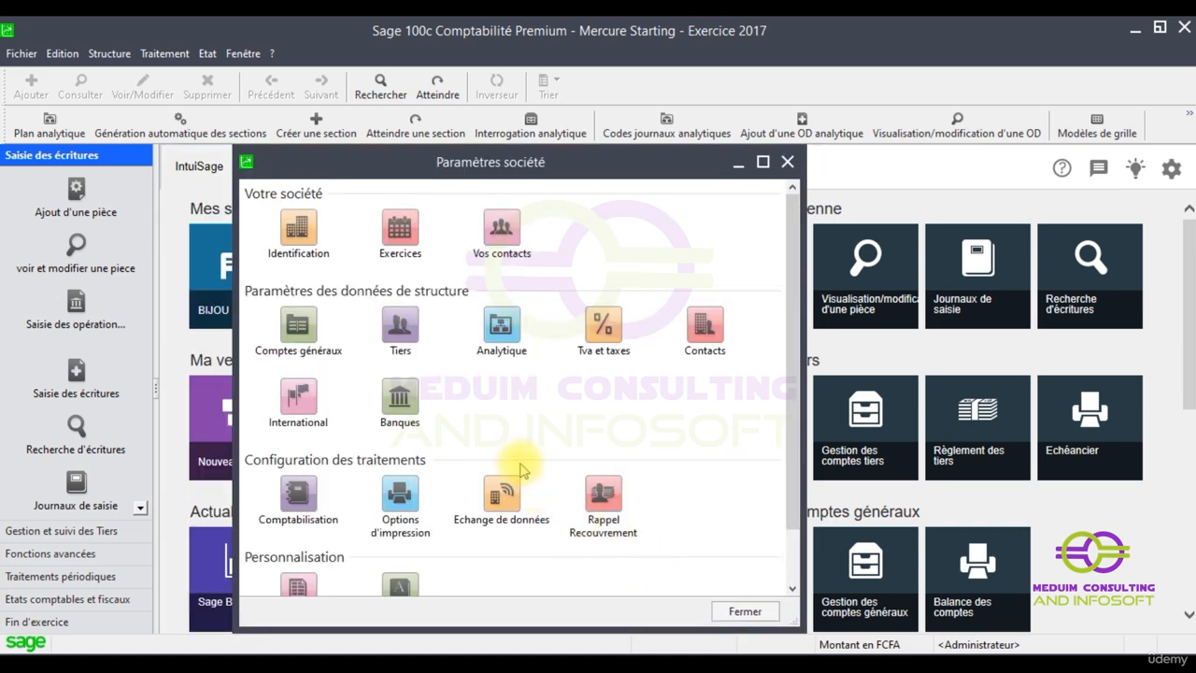
Open the F CFA currency record under International settings to review its details
{"action": "left_click", "coordinate": [300, 411]}
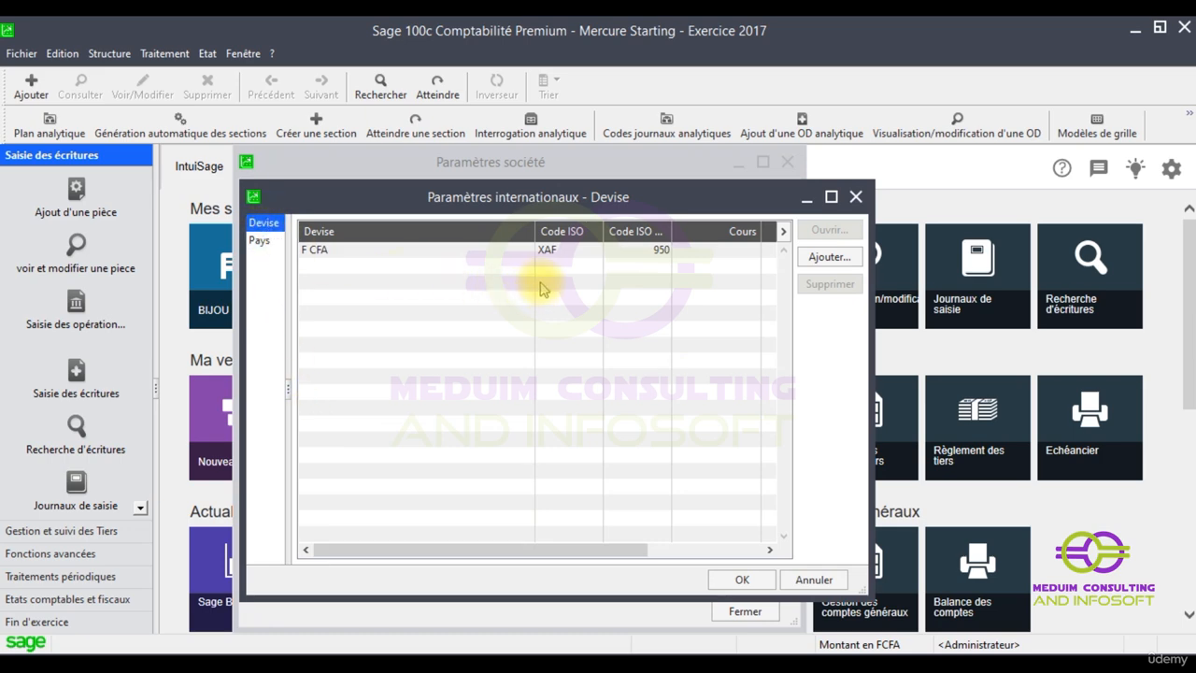
{"action": "left_click", "coordinate": [628, 252]}
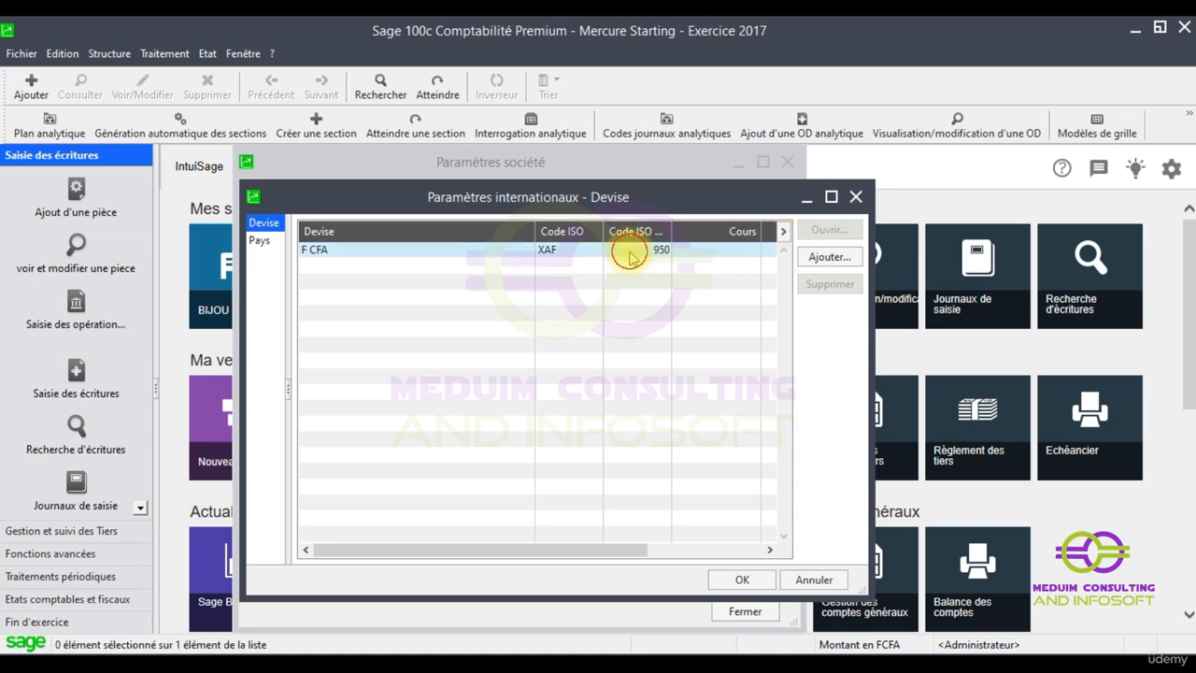
{"action": "double_click", "coordinate": [629, 253]}
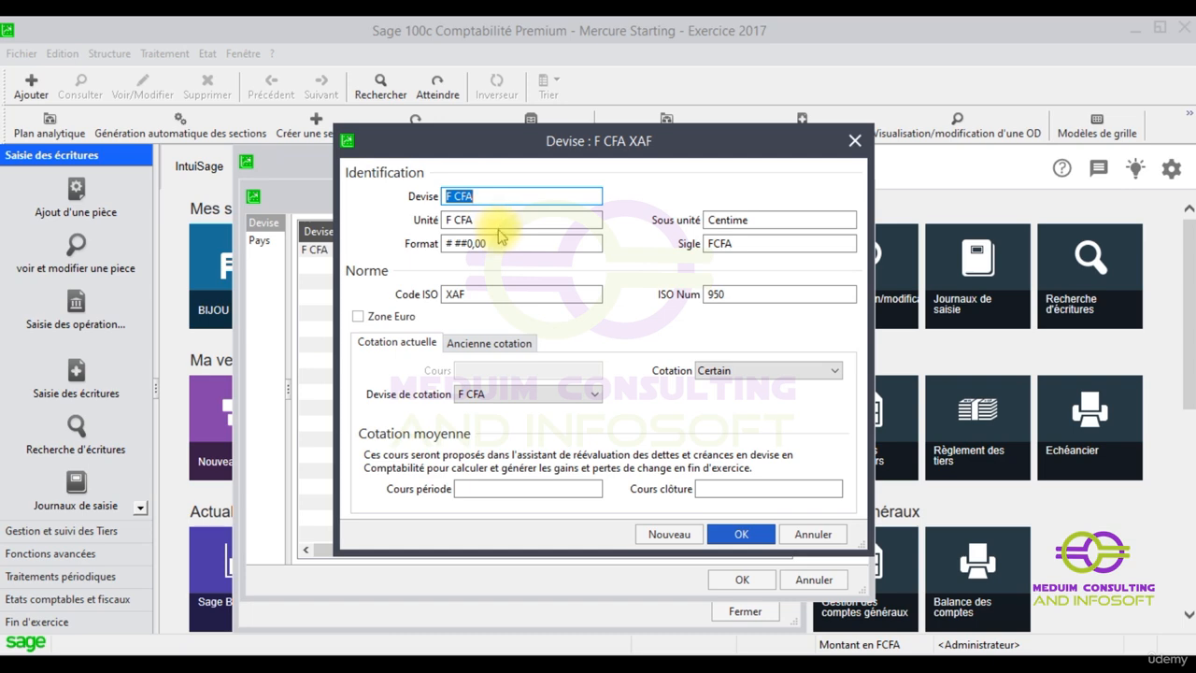
From the country list, start a new country named Cameroun
{"action": "key", "text": "Escape"}
{"action": "left_click", "coordinate": [259, 240]}
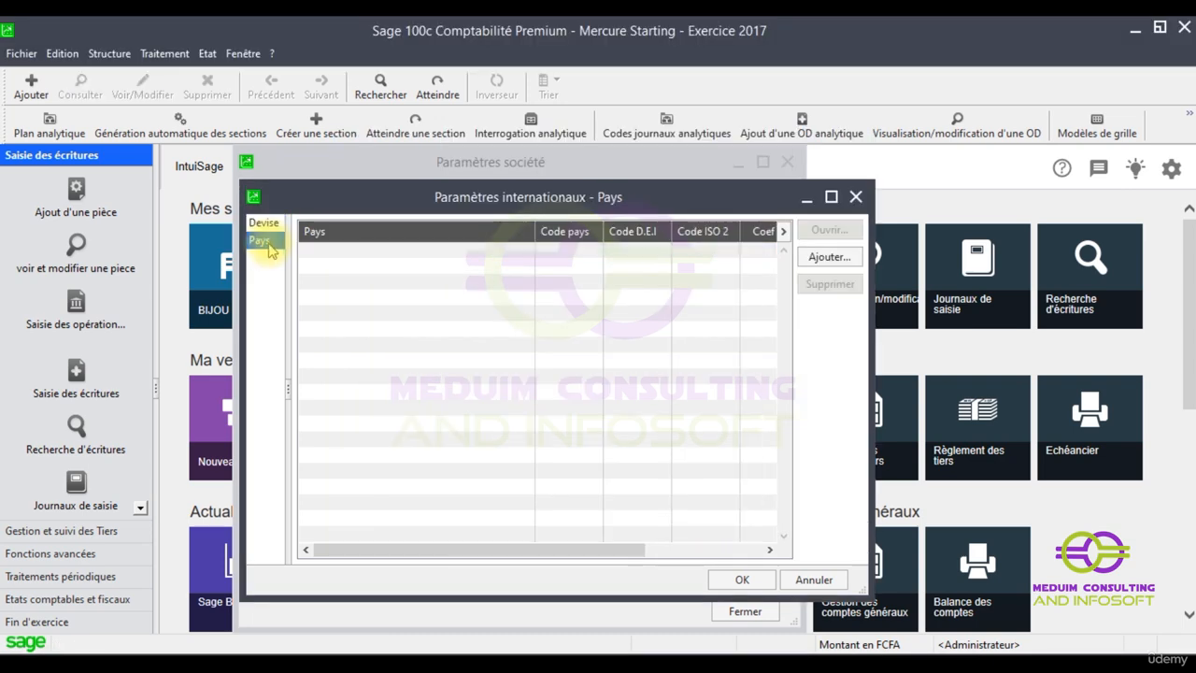
{"action": "left_click", "coordinate": [827, 258]}
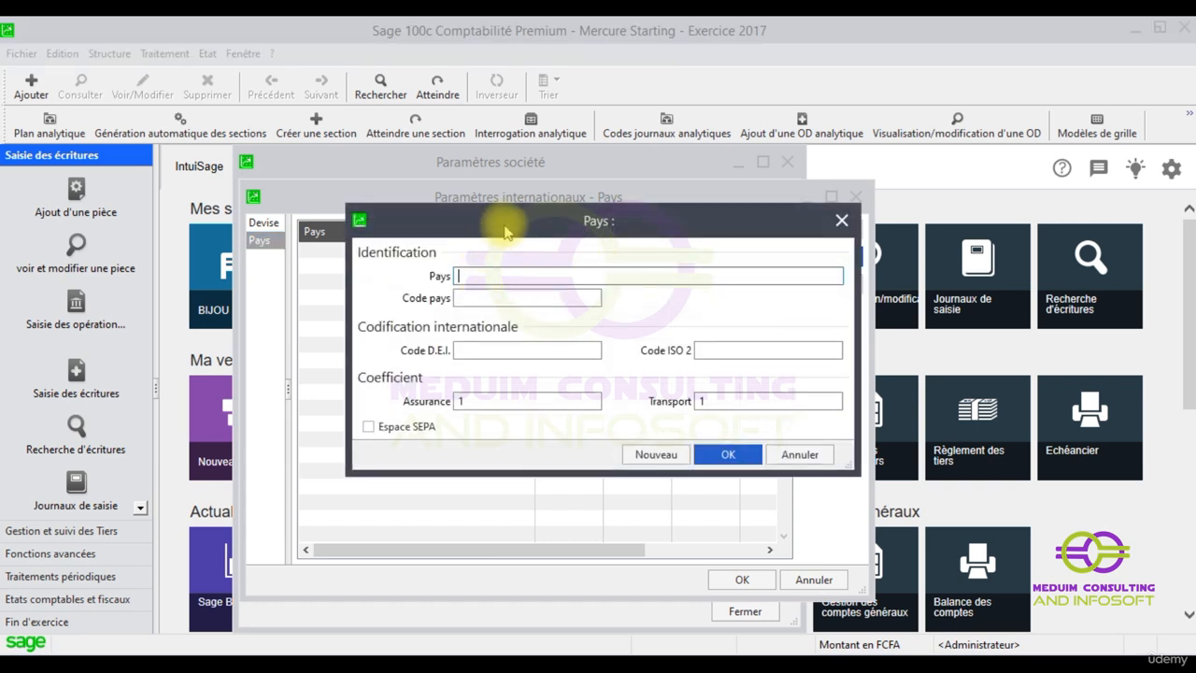
{"action": "type", "text": "CA"}
{"action": "key", "text": "BackSpace"}
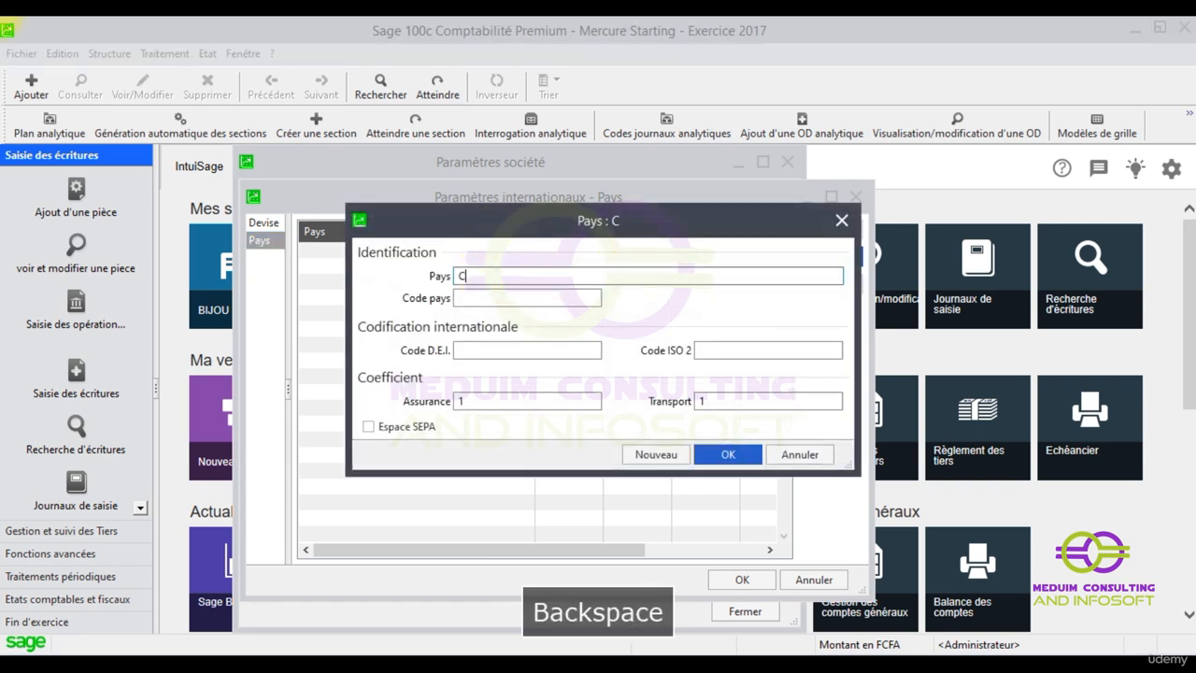
{"action": "type", "text": "ameroun"}
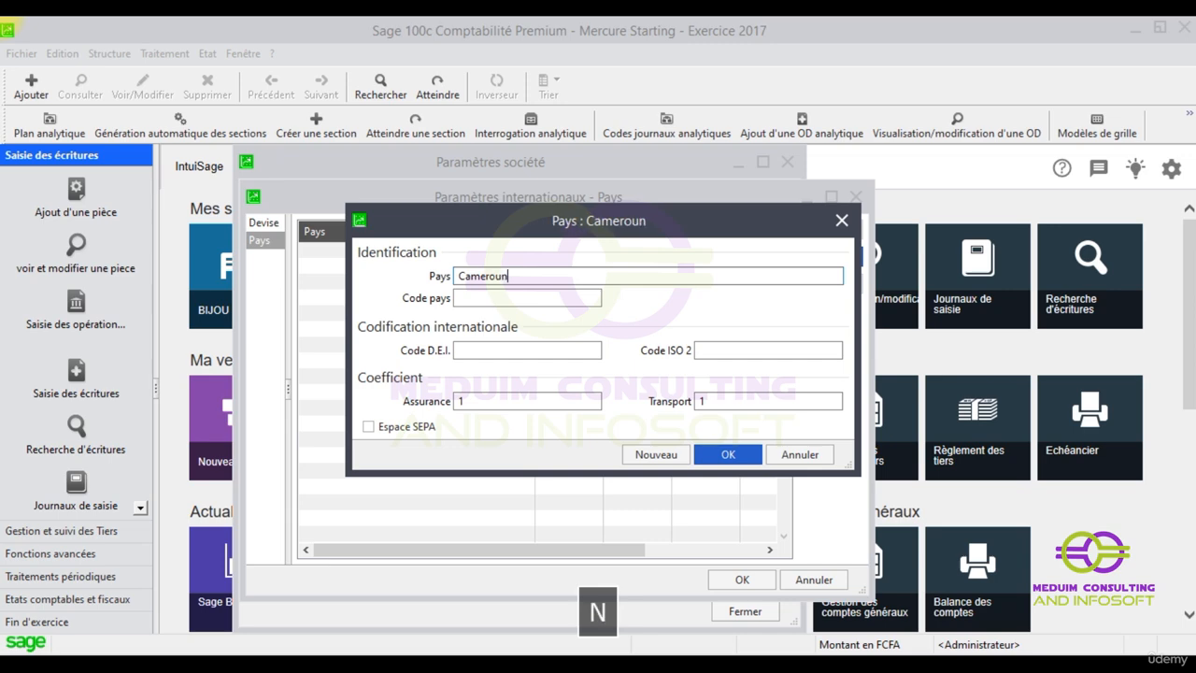
Give Cameroun country code CMR and ISO 2 code CM, then confirm it
{"action": "left_click", "coordinate": [502, 295]}
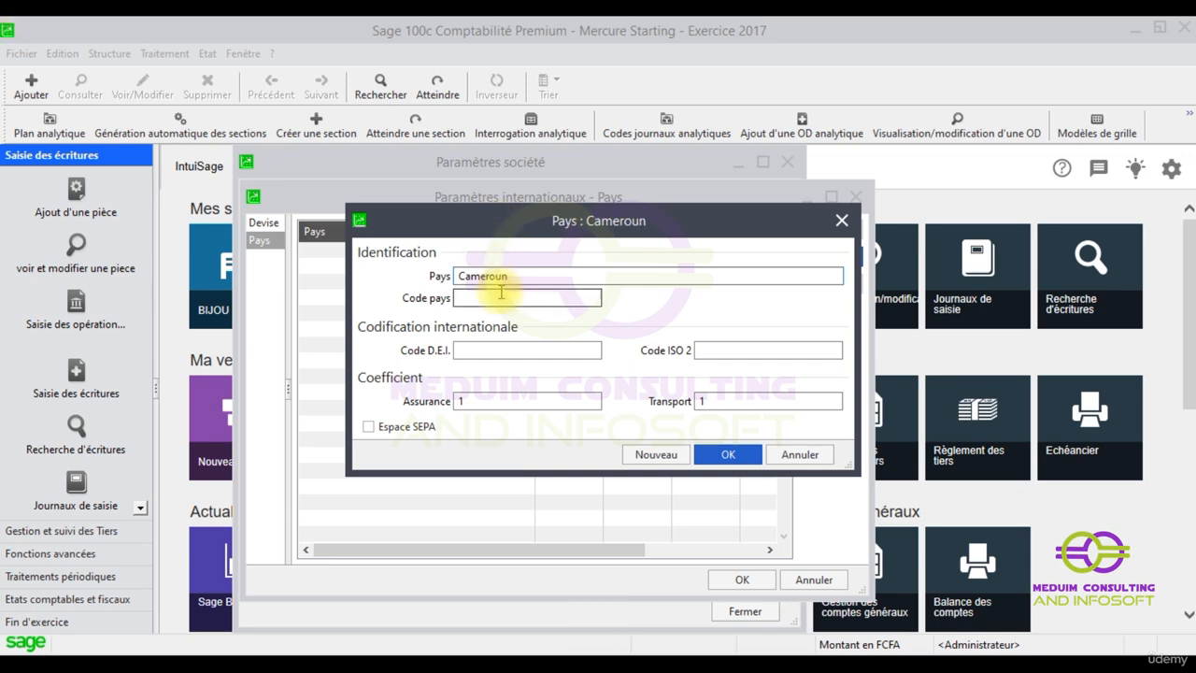
{"action": "key", "text": "shift+c"}
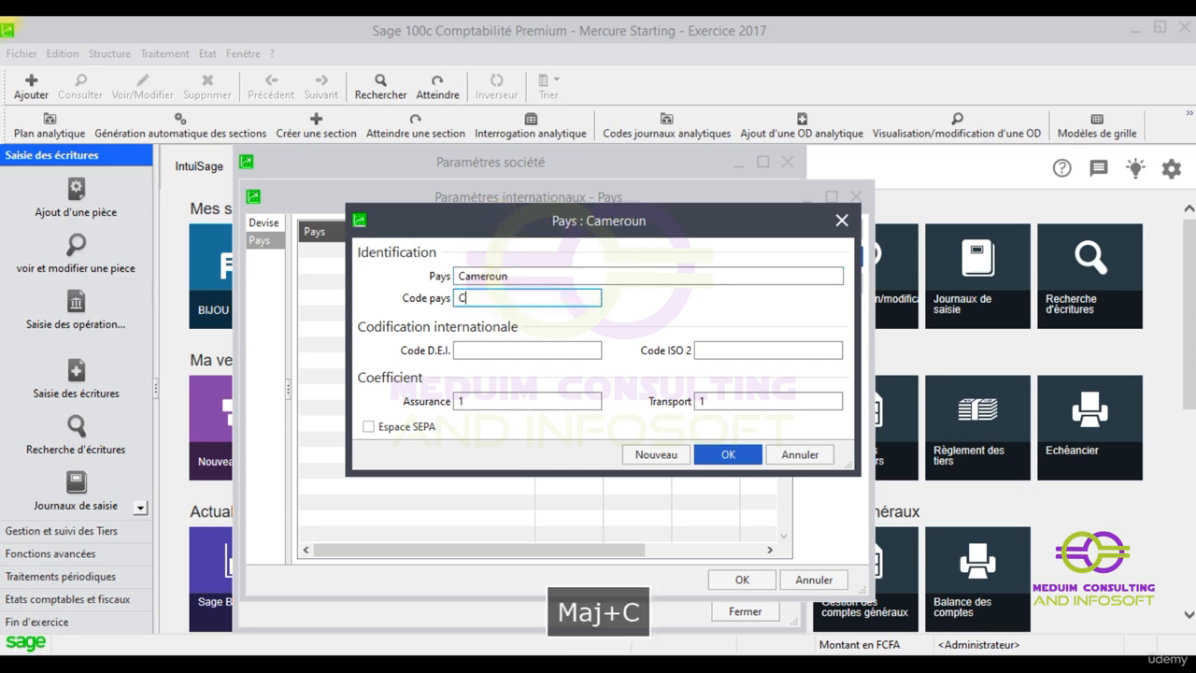
{"action": "key", "text": "Caps_Lock"}
{"action": "type", "text": "MR"}
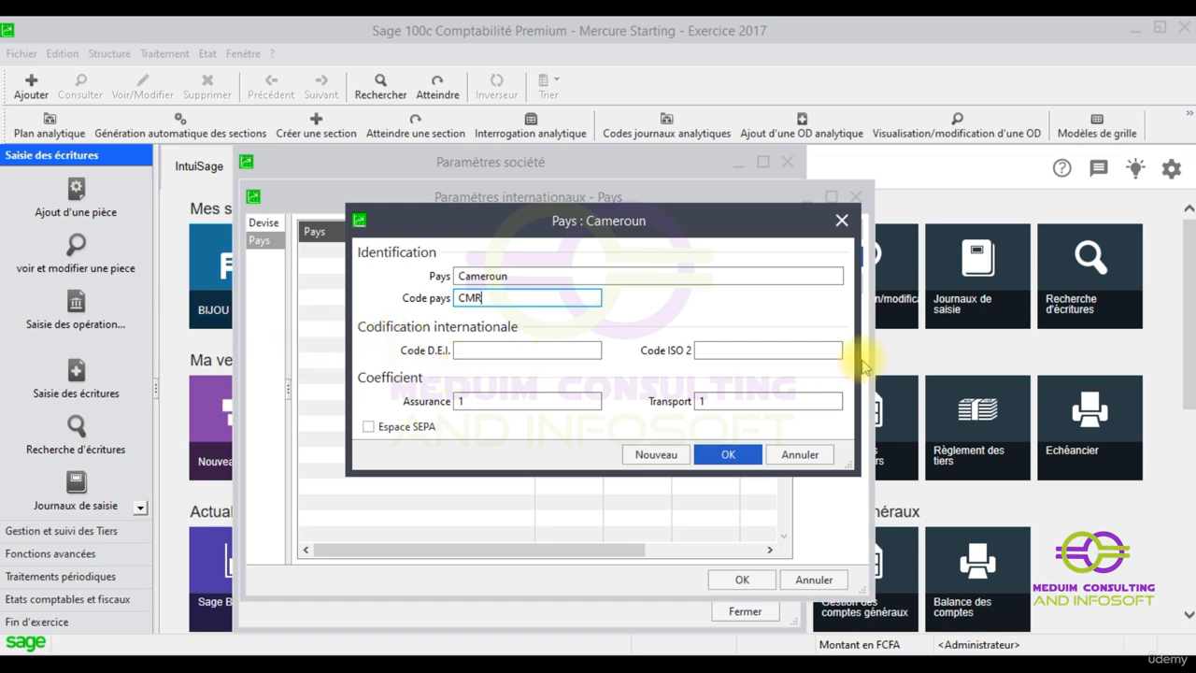
{"action": "left_click", "coordinate": [742, 351]}
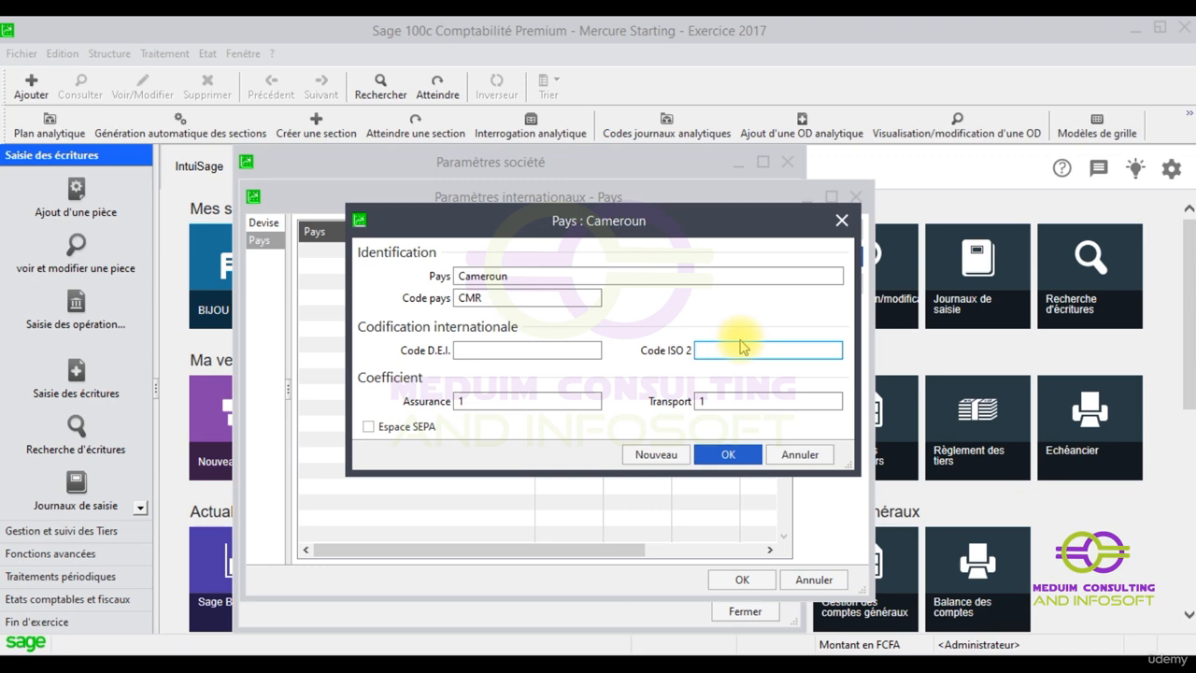
{"action": "type", "text": "CM"}
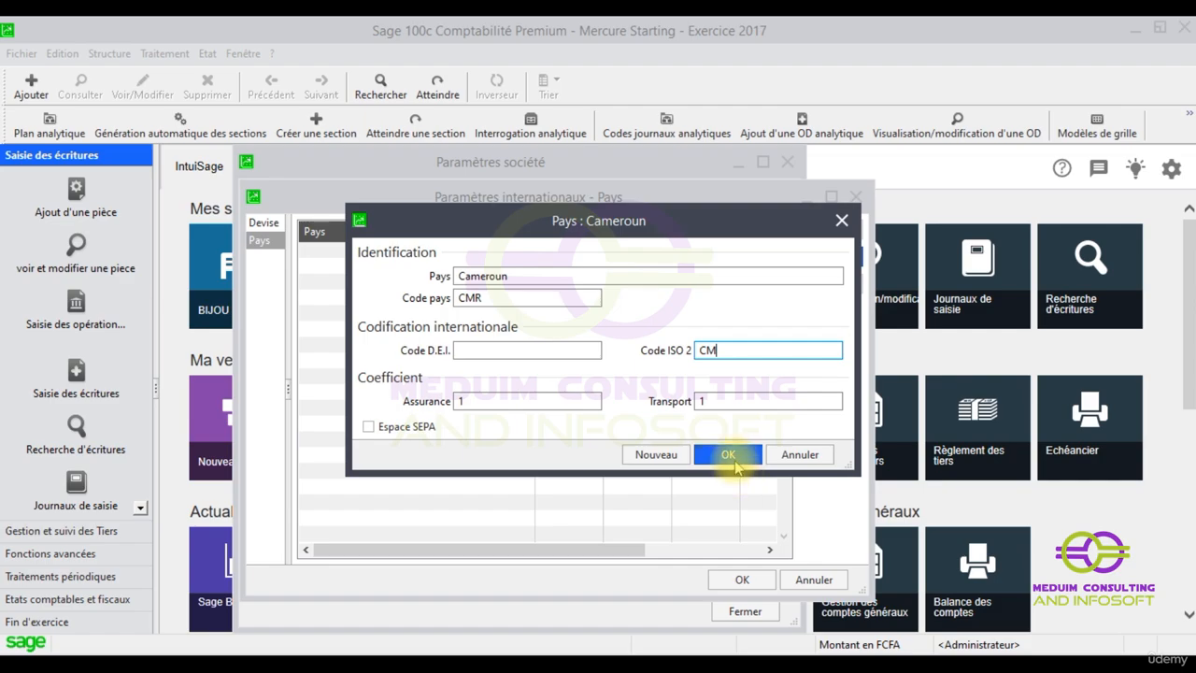
{"action": "left_click", "coordinate": [729, 455]}
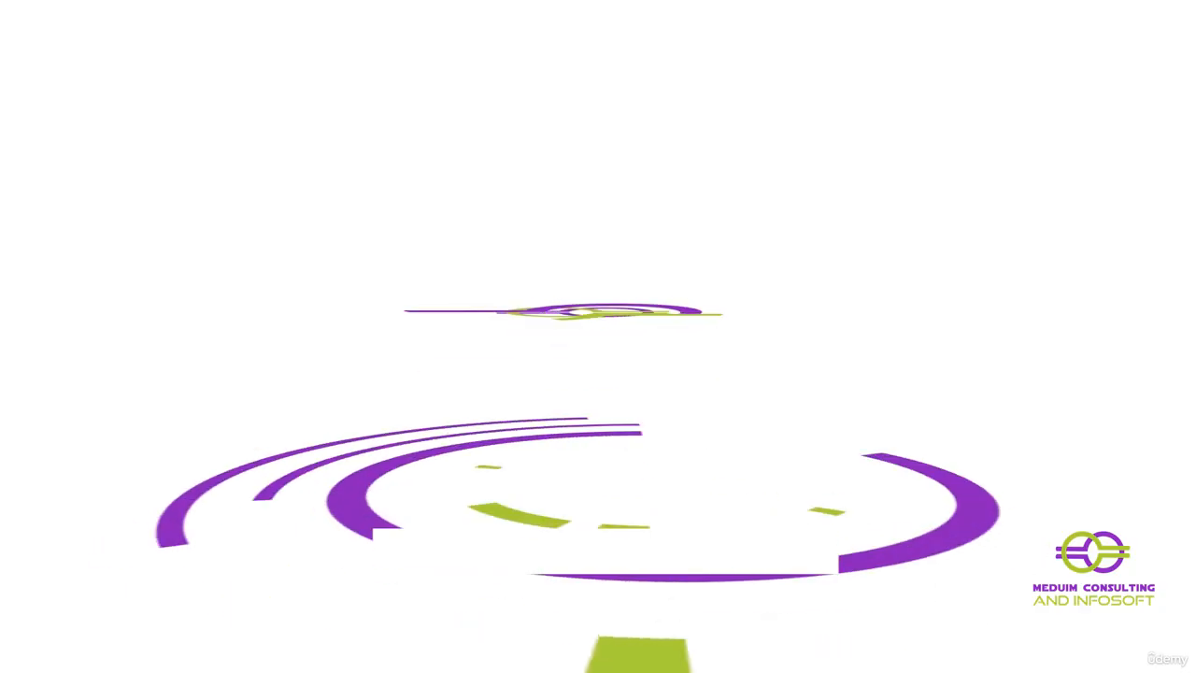